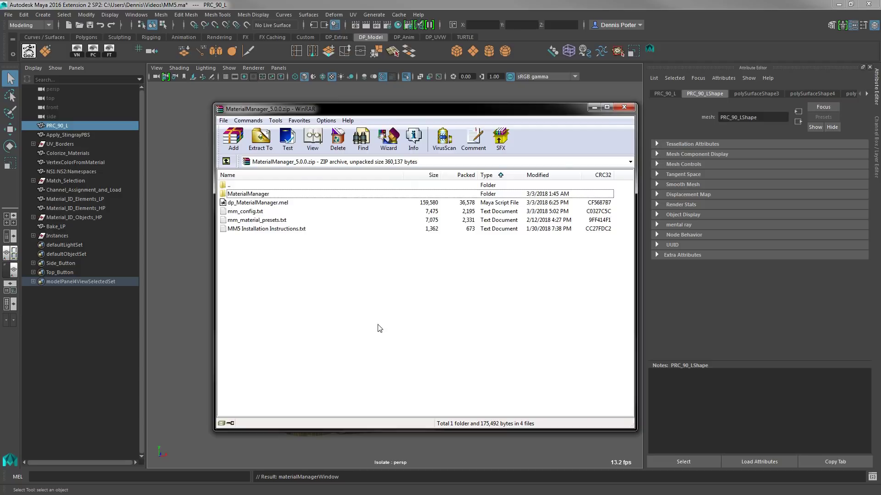
Step: Examine the contents of MaterialManager_5.0.0.zip, including the MaterialManager folder, the MEL script and the text files
{"action": "double_click", "coordinate": [304, 195]}
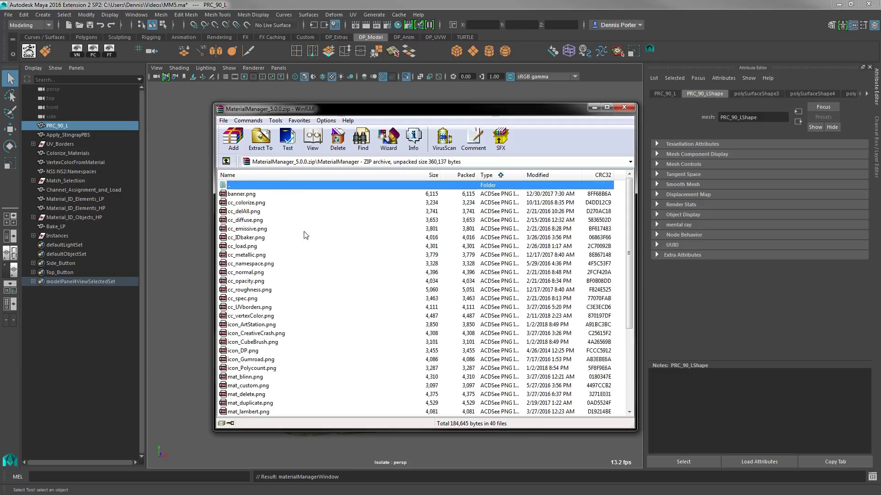
{"action": "left_click", "coordinate": [227, 162]}
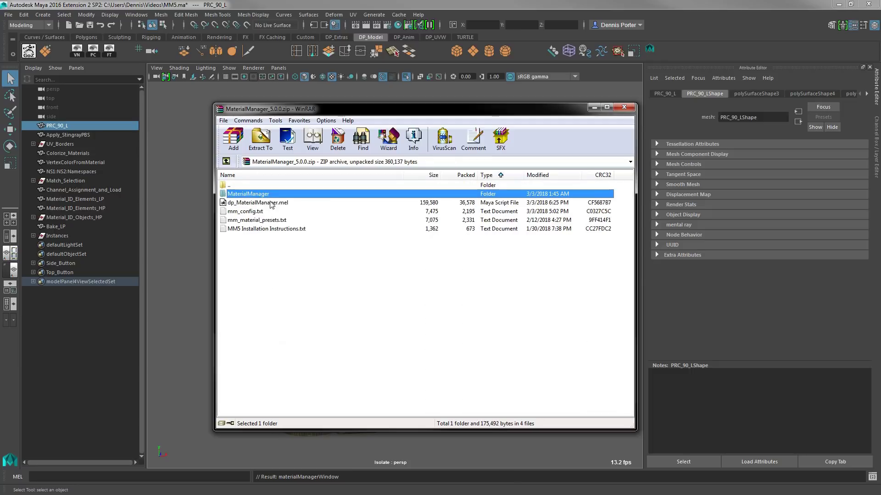
{"action": "left_click", "coordinate": [302, 206]}
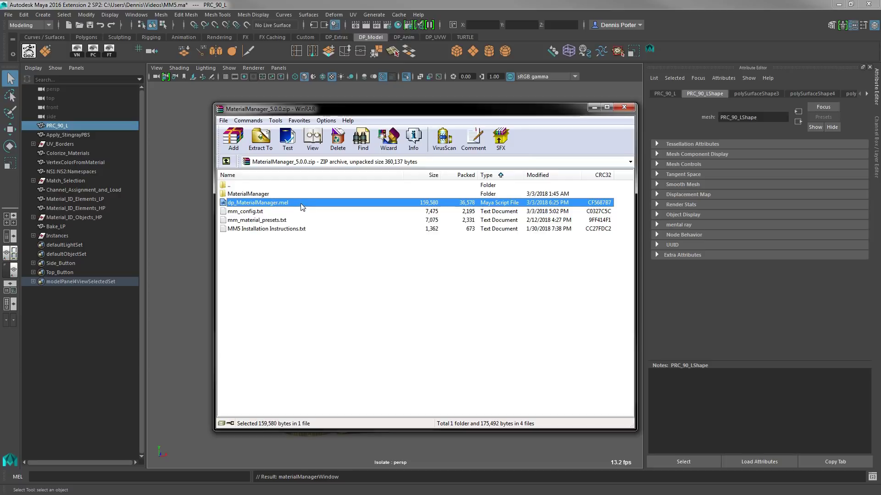
{"action": "left_click", "coordinate": [306, 212]}
{"action": "left_click", "coordinate": [314, 222]}
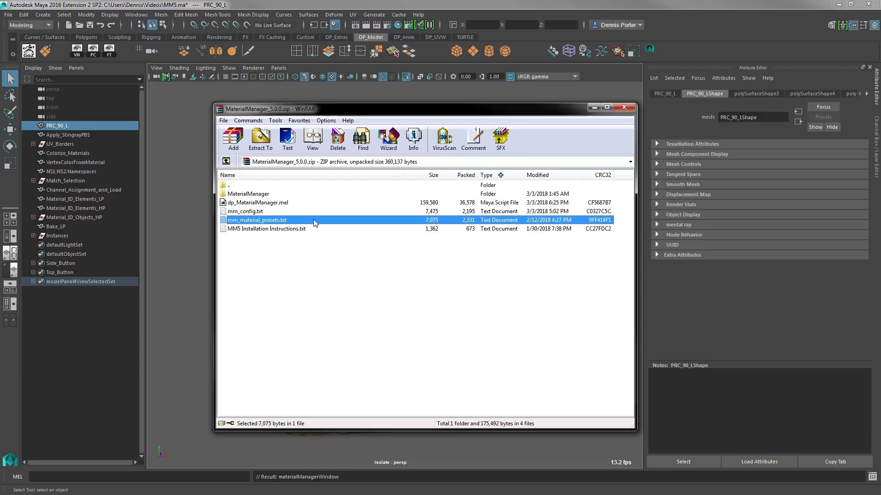
{"action": "left_click", "coordinate": [320, 230]}
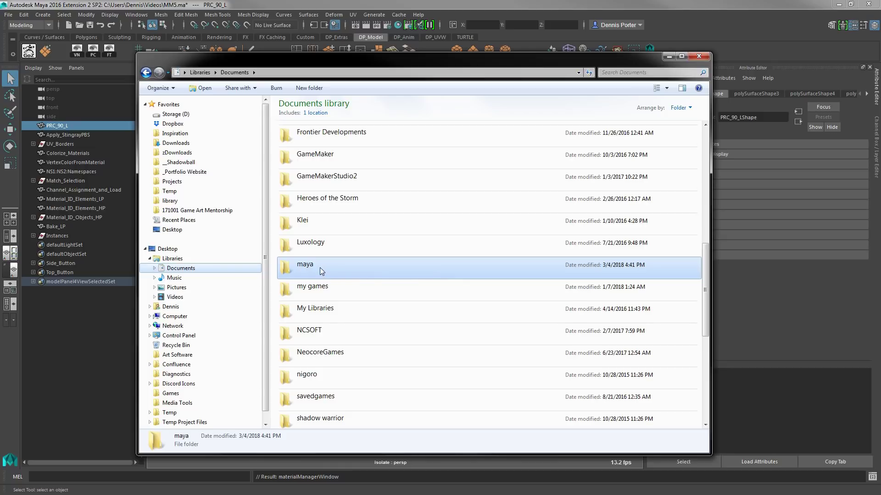
Step: Open the maya\2016.5\prefs\icons folder in the Documents library and copy its path
{"action": "double_click", "coordinate": [307, 271]}
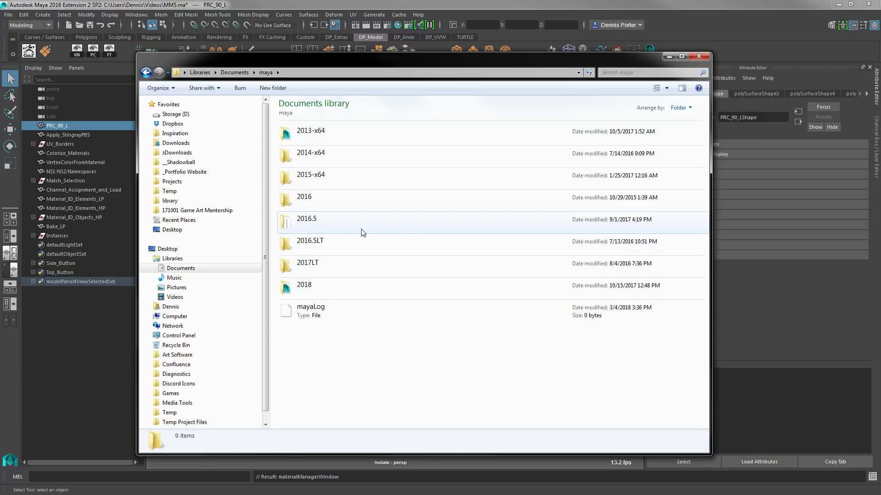
{"action": "left_click", "coordinate": [308, 229]}
{"action": "double_click", "coordinate": [308, 229]}
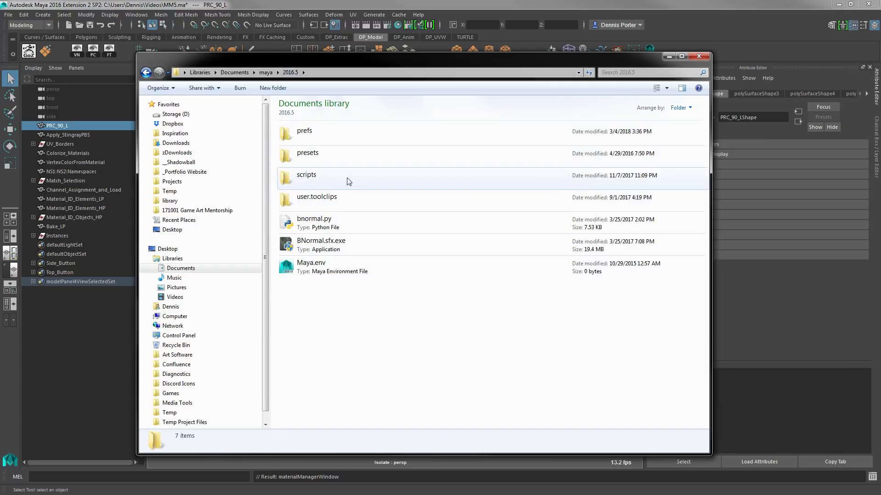
{"action": "double_click", "coordinate": [341, 139]}
{"action": "left_click", "coordinate": [318, 287]}
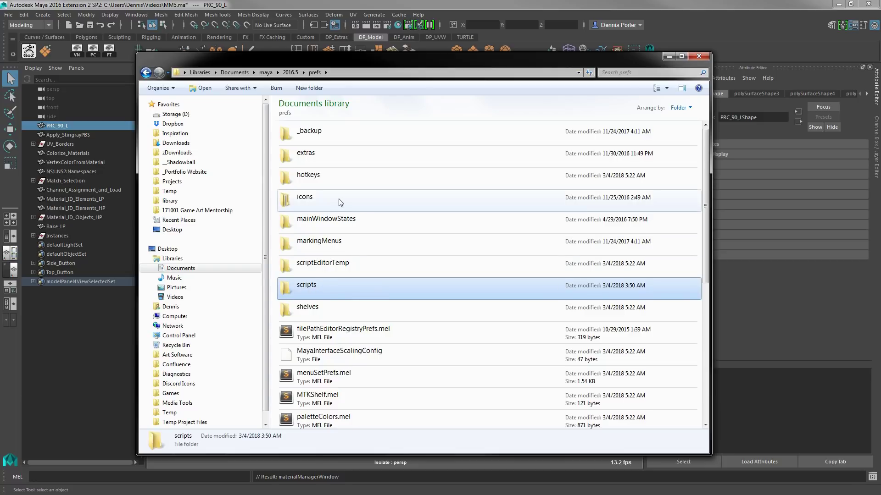
{"action": "left_click", "coordinate": [324, 200]}
{"action": "double_click", "coordinate": [324, 198]}
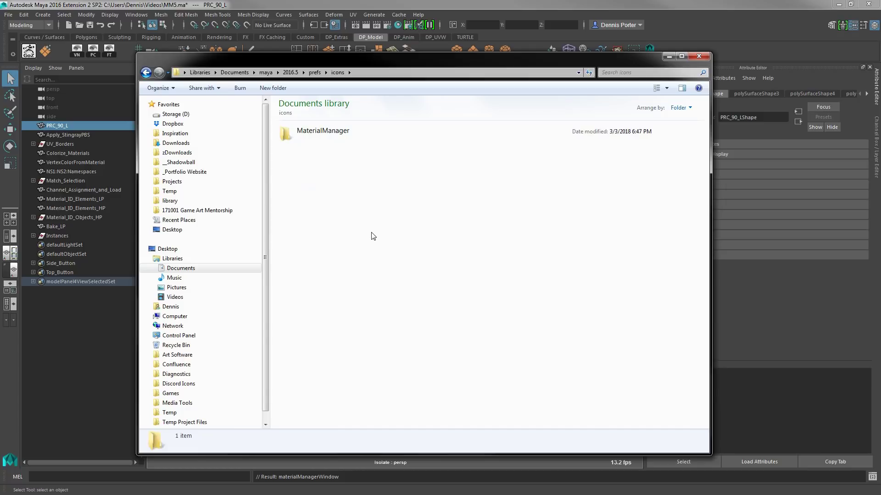
{"action": "left_click", "coordinate": [371, 72]}
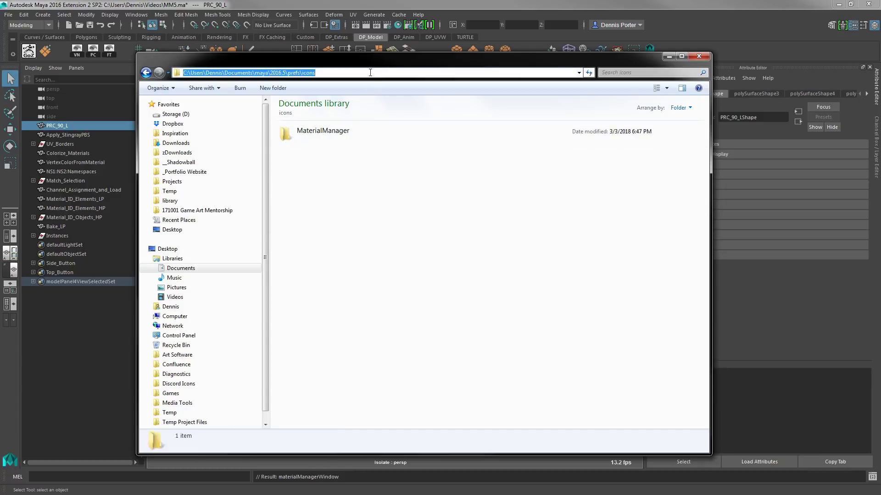
Step: Extract the archive's MaterialManager folder into the 2016.5\prefs\icons folder, replacing all existing files
{"action": "key", "text": "alt+Tab"}
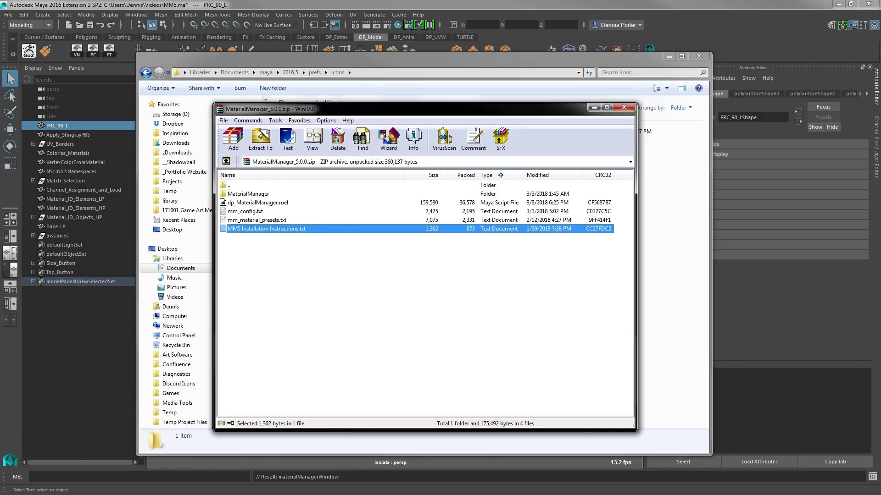
{"action": "left_click", "coordinate": [243, 195]}
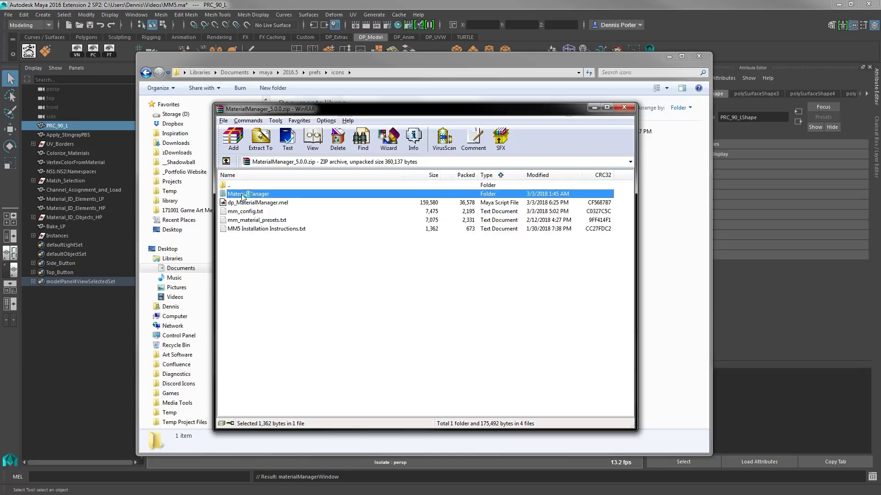
{"action": "left_click", "coordinate": [256, 140]}
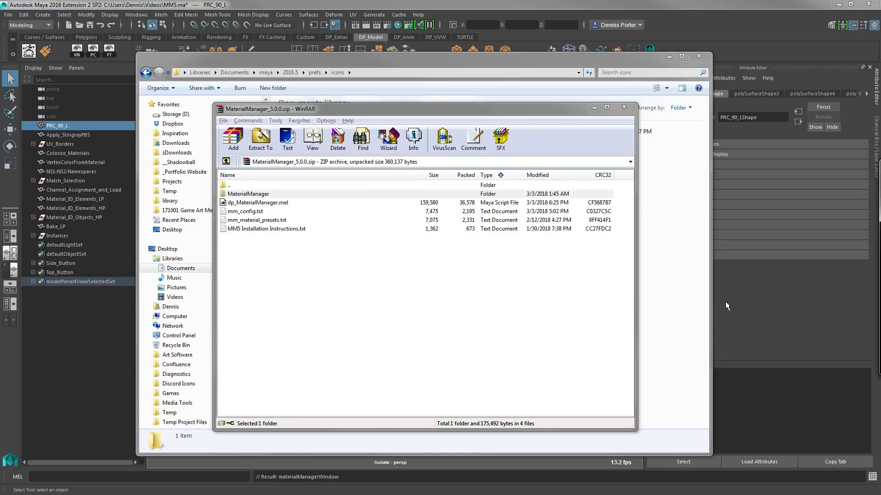
{"action": "left_click_drag", "start_coordinate": [880, 166], "coordinate": [437, 175]}
{"action": "left_click", "coordinate": [466, 214]}
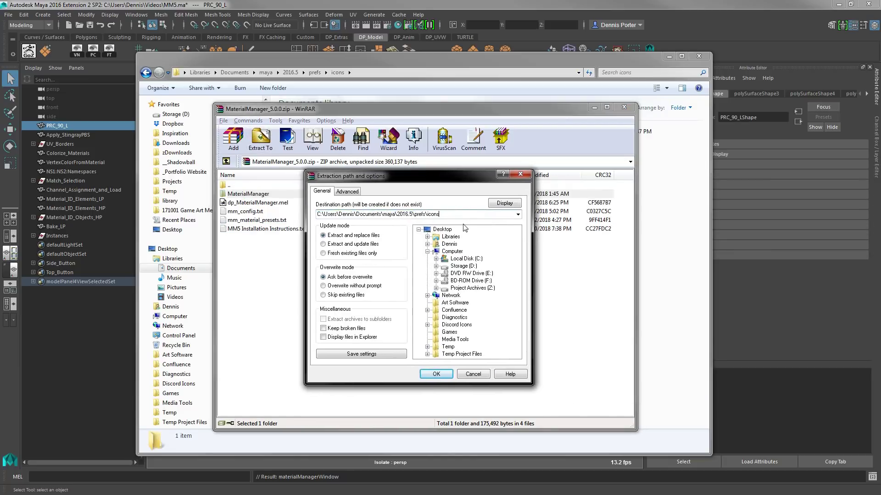
{"action": "left_click", "coordinate": [441, 376]}
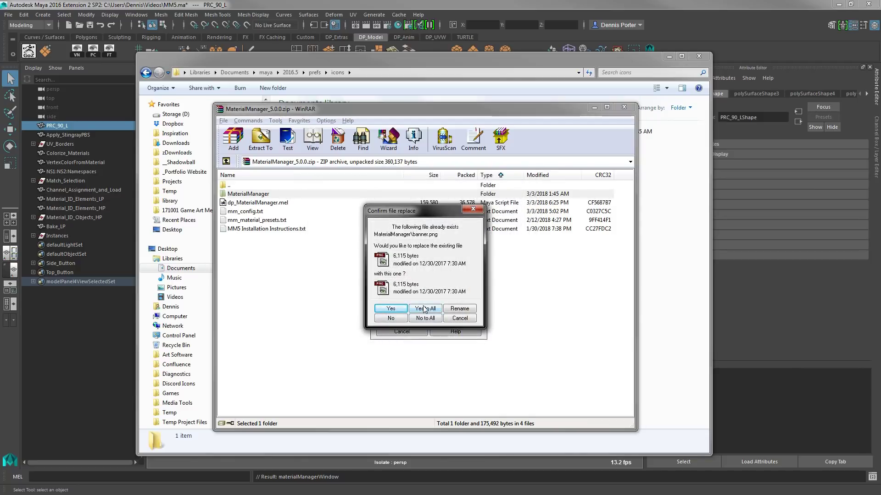
{"action": "left_click", "coordinate": [425, 310]}
Step: Open the 2016.5\prefs\scripts folder in the file browser and copy its path
{"action": "left_click", "coordinate": [326, 65]}
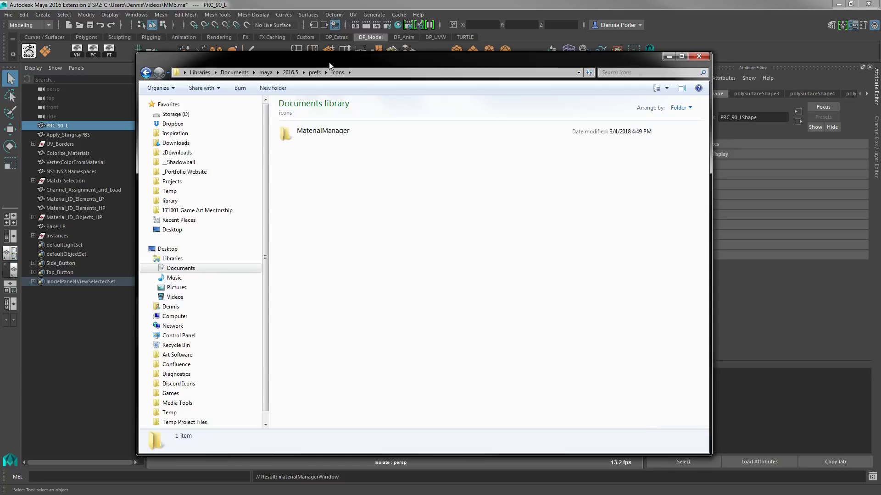
{"action": "left_click", "coordinate": [314, 72]}
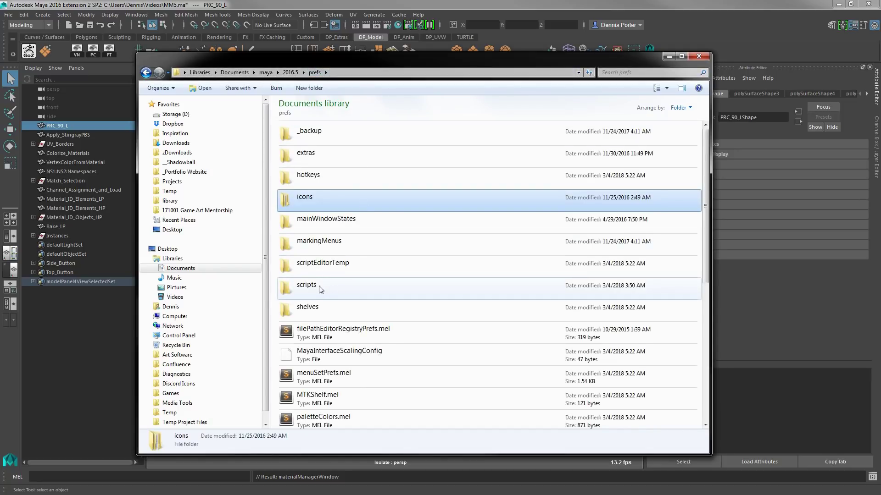
{"action": "double_click", "coordinate": [307, 285]}
{"action": "left_click", "coordinate": [385, 73]}
{"action": "key", "text": "ctrl+c"}
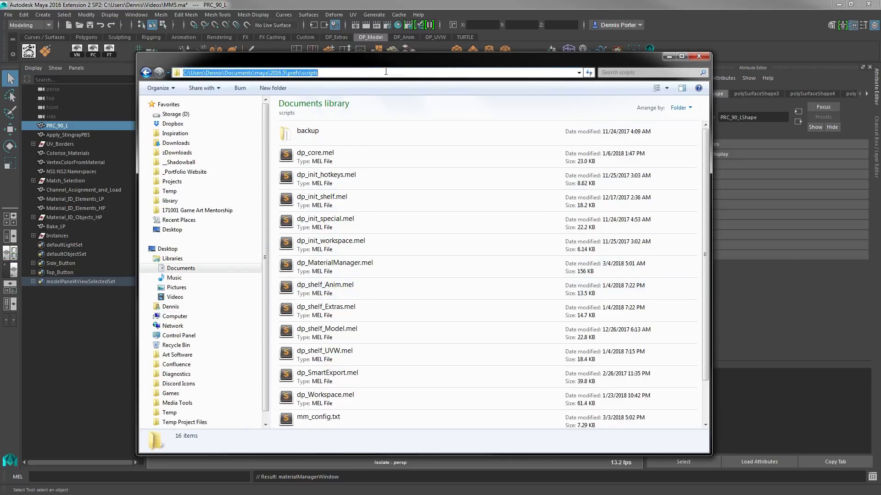
Step: Extract dp_MaterialManager.mel, mm_config.txt and mm_material_presets.txt from the archive into 2016.5\prefs\scripts, replacing all existing files
{"action": "key", "text": "alt+Tab"}
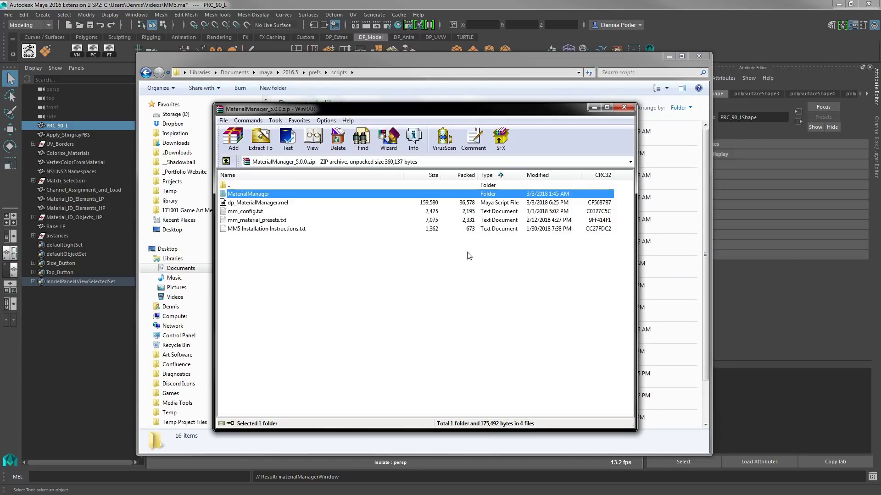
{"action": "left_click", "coordinate": [288, 202]}
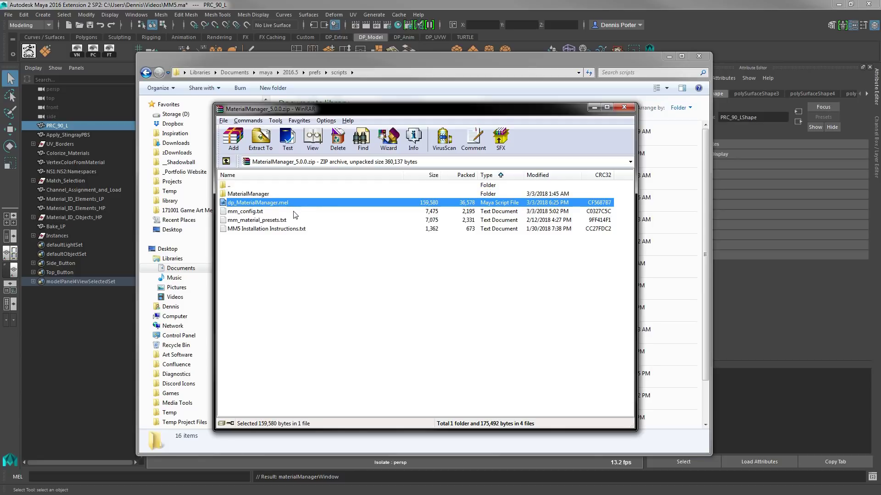
{"action": "left_click", "coordinate": [293, 211], "text": "shift"}
{"action": "left_click", "coordinate": [300, 220], "text": "shift"}
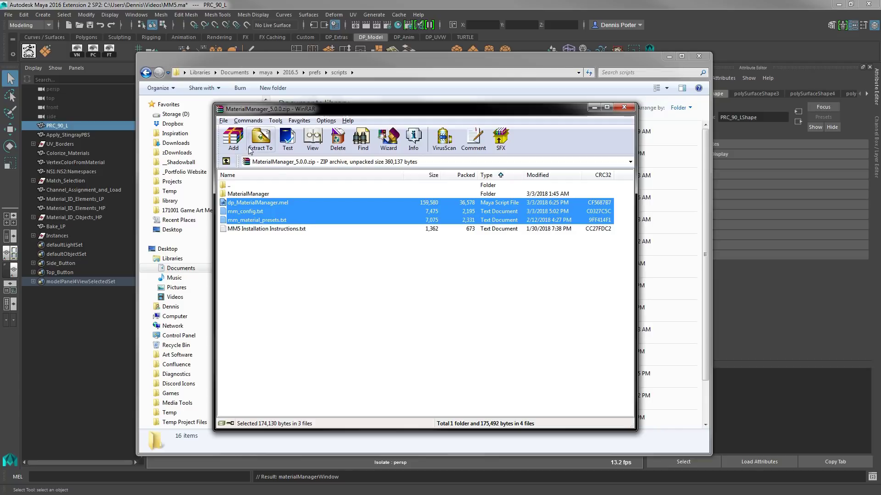
{"action": "left_click", "coordinate": [260, 138]}
{"action": "left_click_drag", "start_coordinate": [879, 168], "coordinate": [411, 176]}
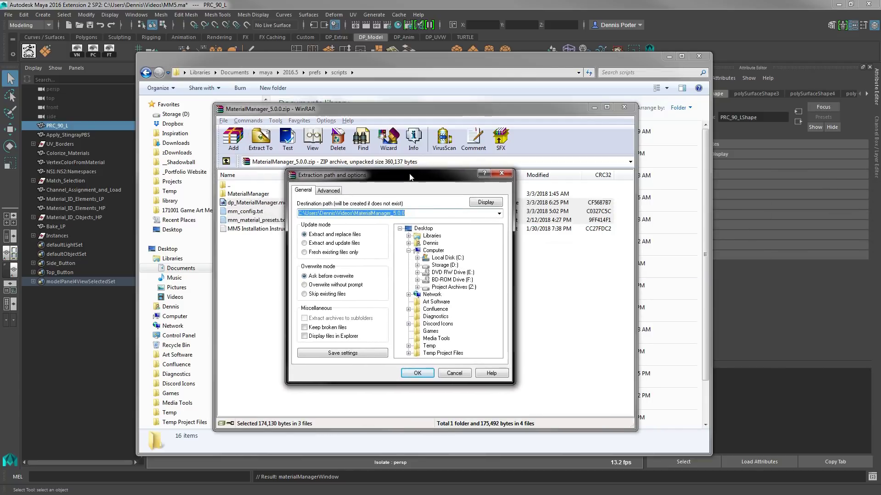
{"action": "key", "text": "ctrl+v"}
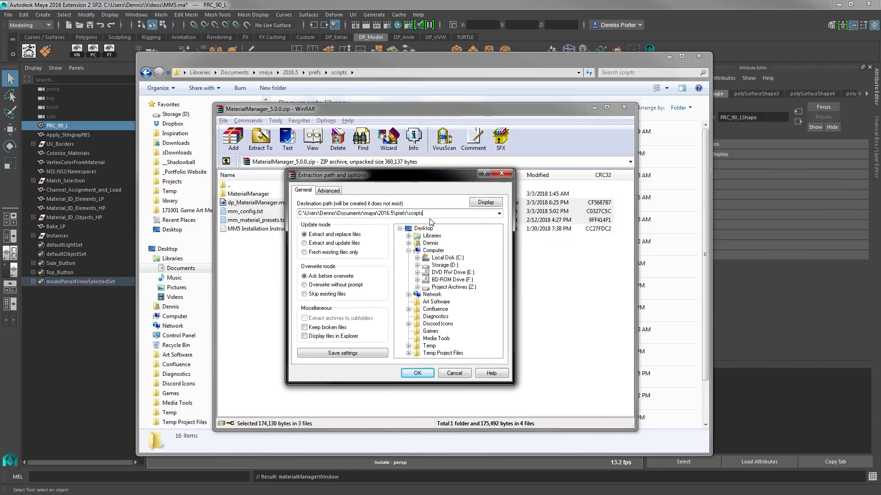
{"action": "left_click", "coordinate": [417, 373]}
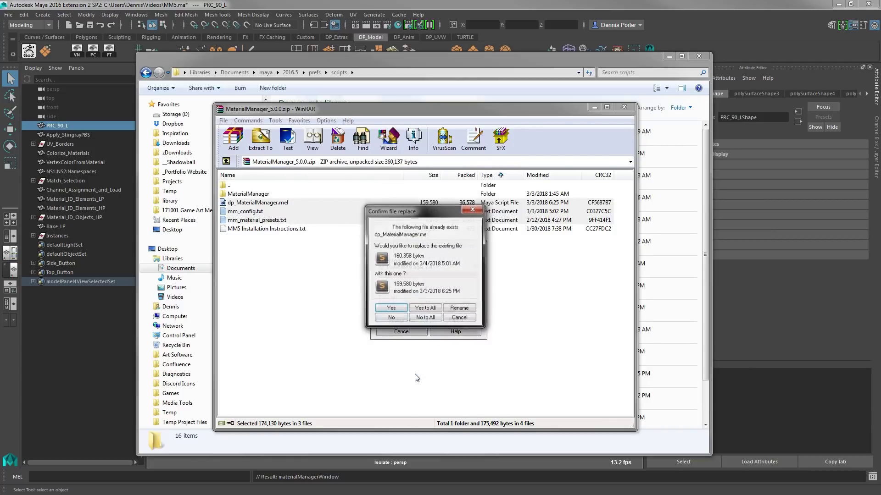
{"action": "left_click", "coordinate": [425, 308]}
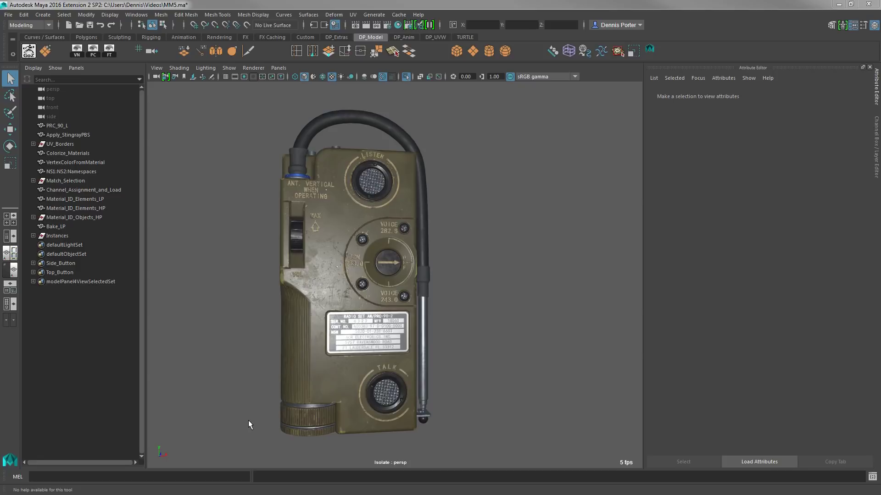
Step: Switch to Maya and run the MEL command "source dp_materialManager; materialManager;"
{"action": "left_click", "coordinate": [63, 480]}
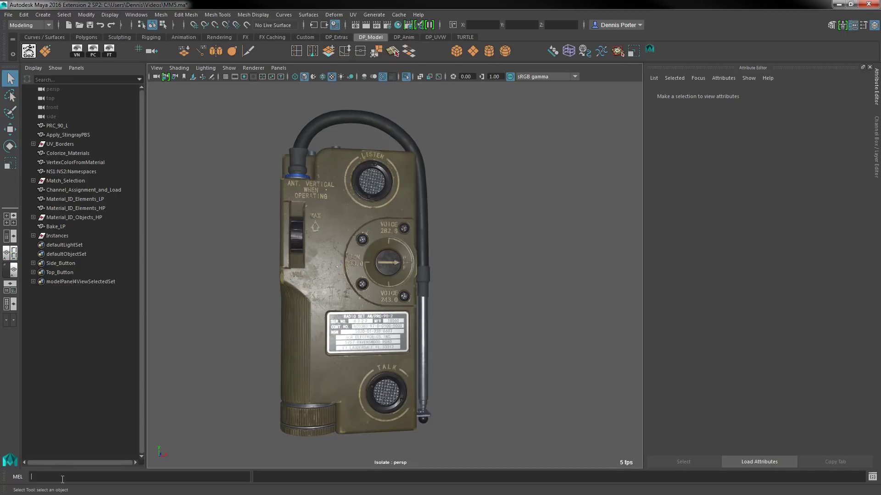
{"action": "type", "text": "source dp_materialManage"}
{"action": "type", "text": "r; man"}
{"action": "key", "text": "BackSpace"}
{"action": "key", "text": "BackSpace"}
{"action": "type", "text": "aterialManager;"}
{"action": "key", "text": "Return"}
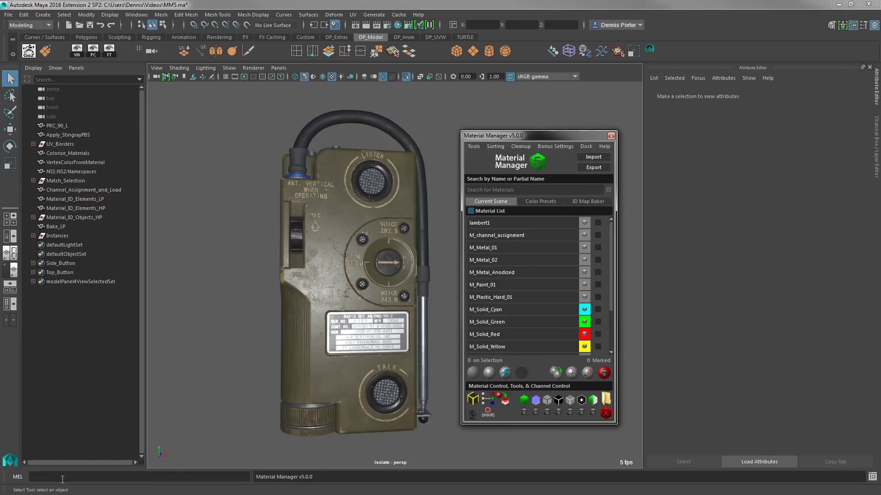
Step: Create a shelf button for Material Manager and launch the tool from it
{"action": "left_click", "coordinate": [470, 145]}
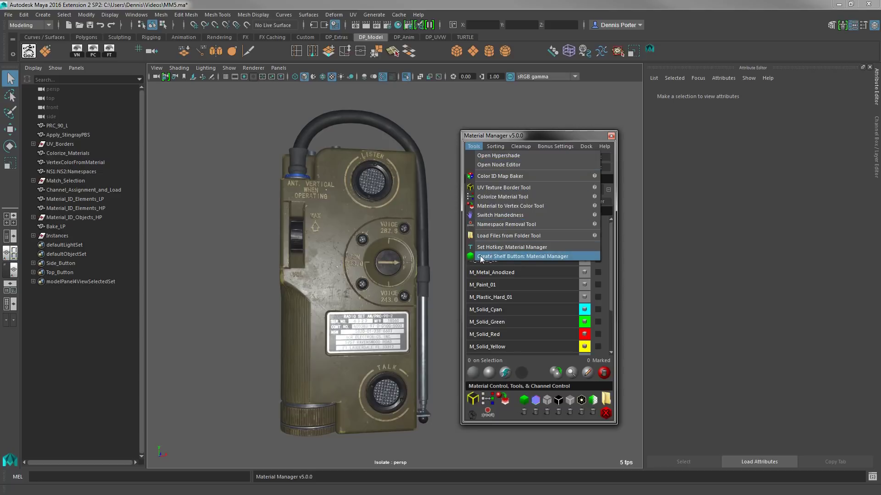
{"action": "left_click", "coordinate": [562, 256]}
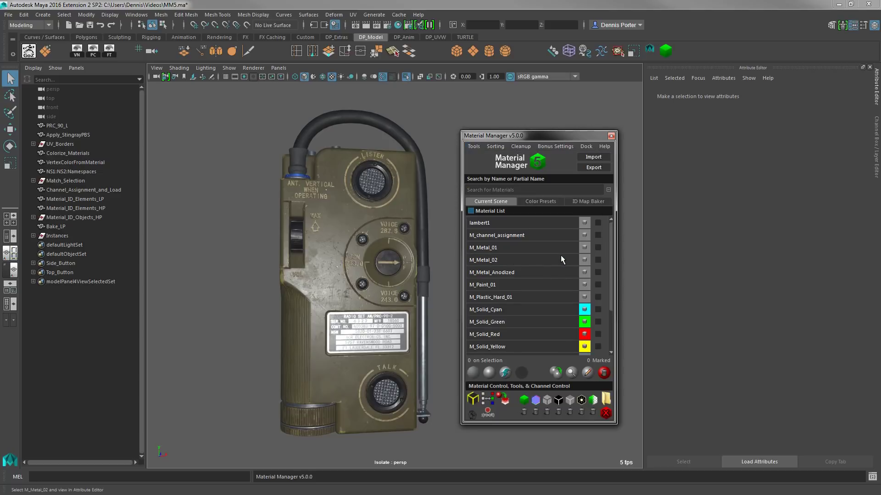
{"action": "left_click", "coordinate": [666, 51]}
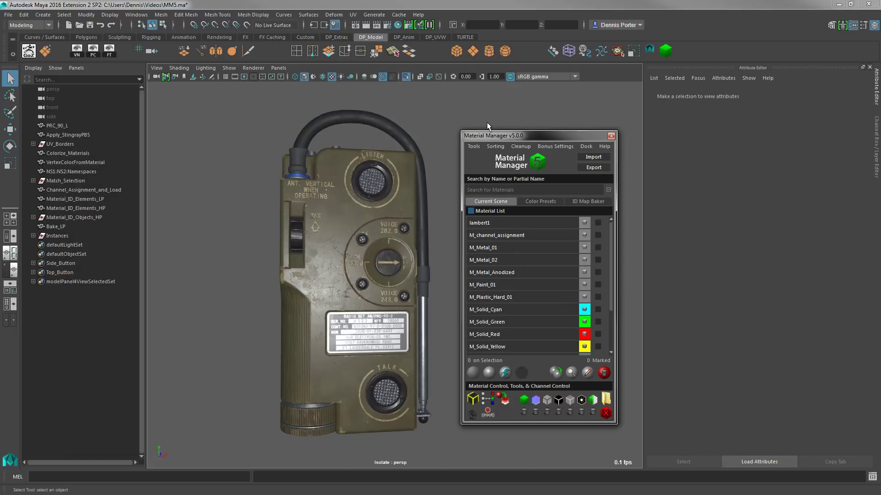
{"action": "left_click", "coordinate": [496, 147]}
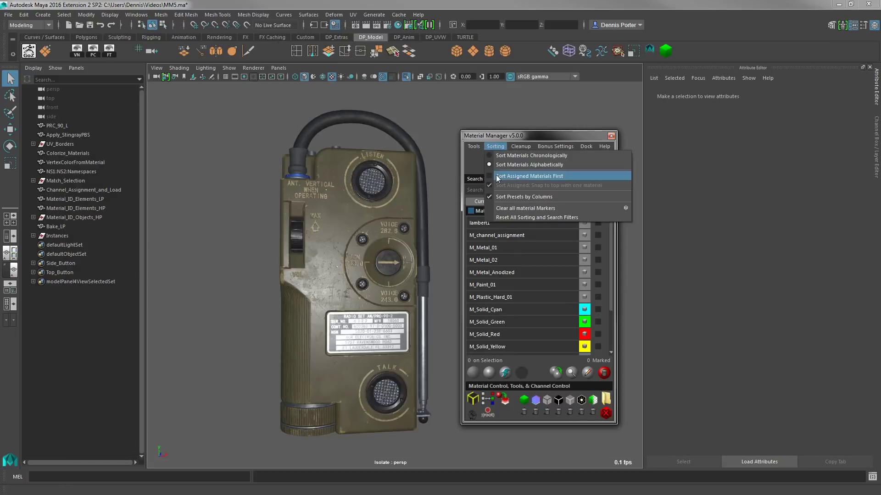
{"action": "mouse_move", "coordinate": [586, 146]}
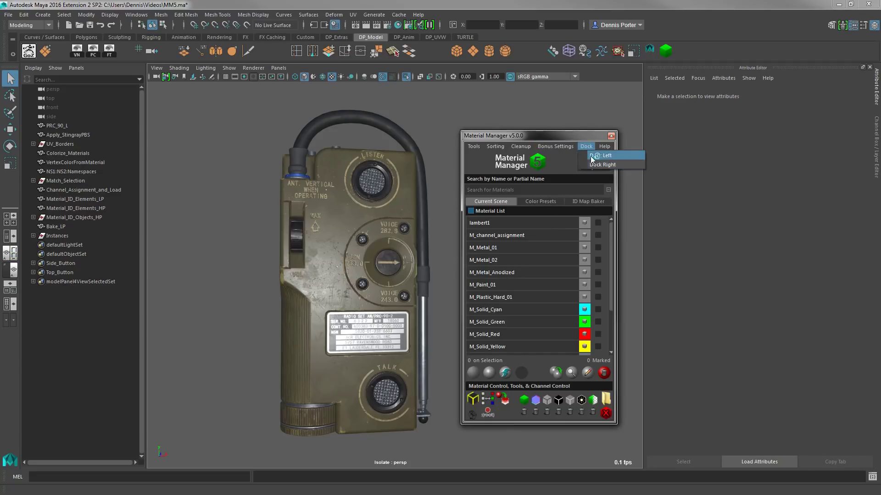
{"action": "mouse_move", "coordinate": [554, 147]}
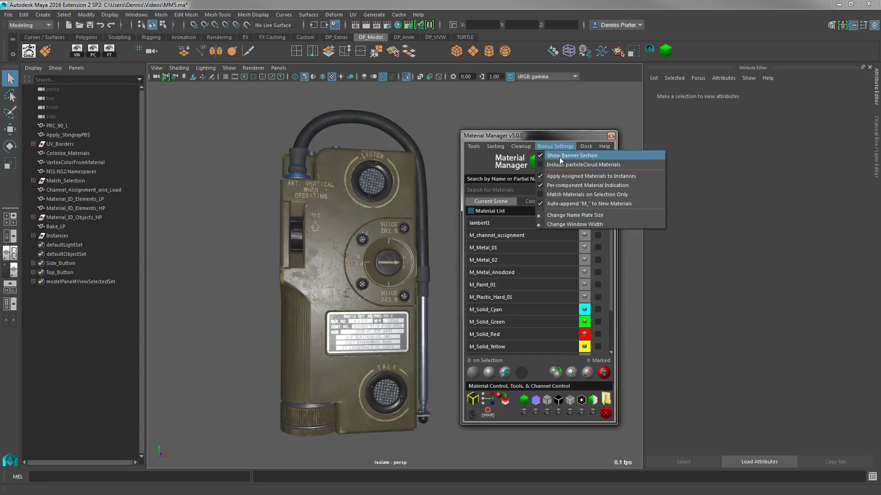
{"action": "mouse_move", "coordinate": [496, 147]}
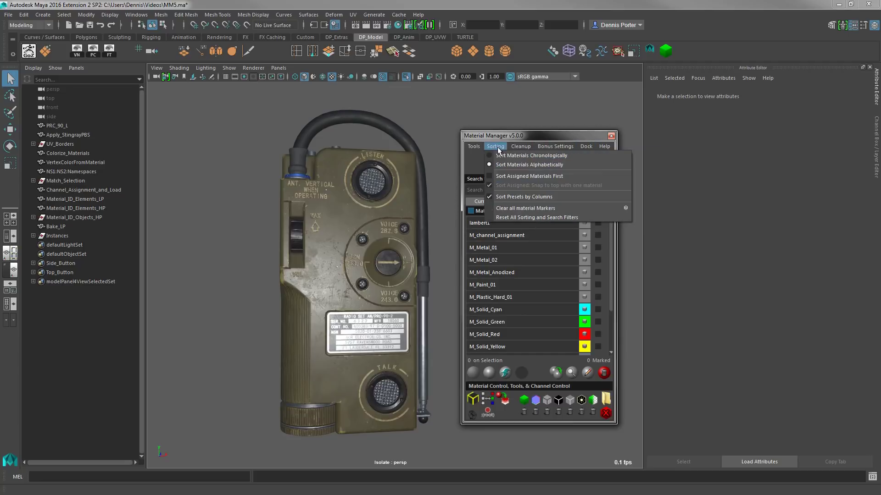
{"action": "left_click", "coordinate": [504, 206]}
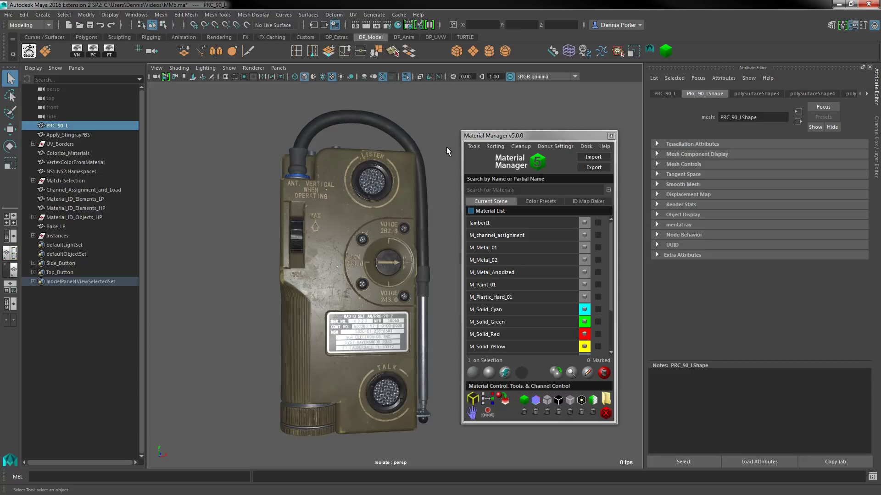
Step: Read the info text for the UV Texture Border Tool and dismiss it
{"action": "left_click", "coordinate": [473, 148]}
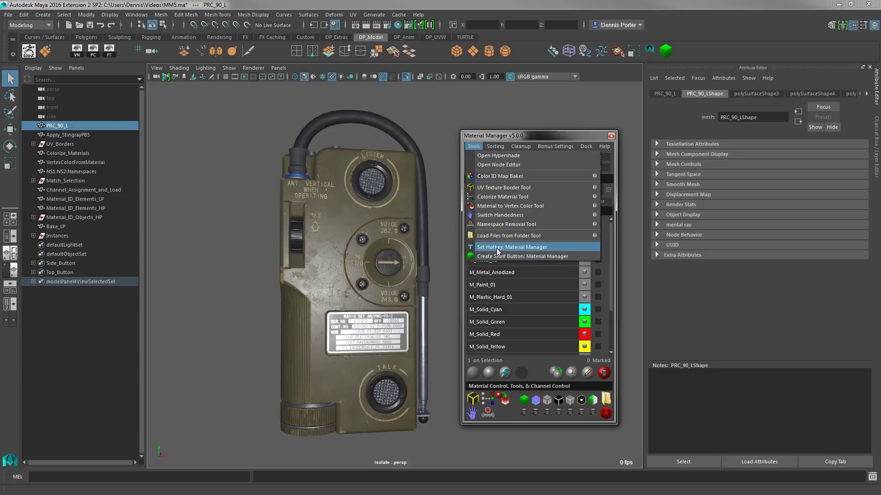
{"action": "left_click", "coordinate": [594, 188]}
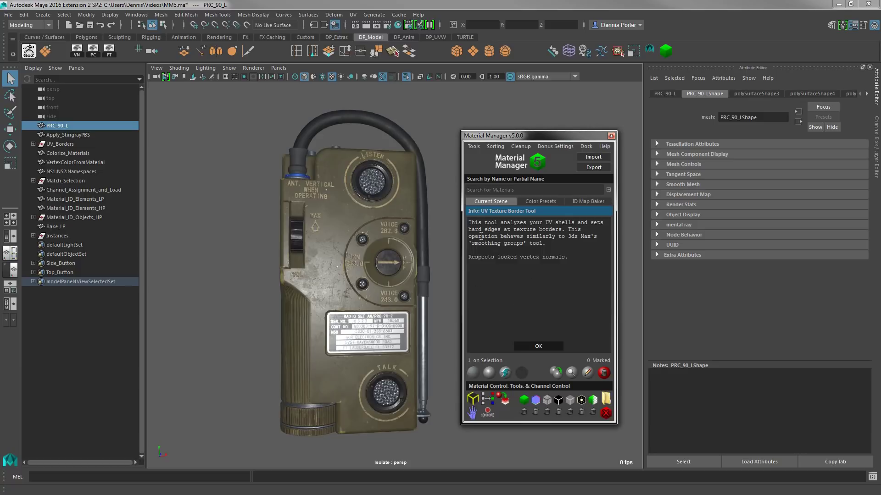
{"action": "left_click", "coordinate": [539, 346]}
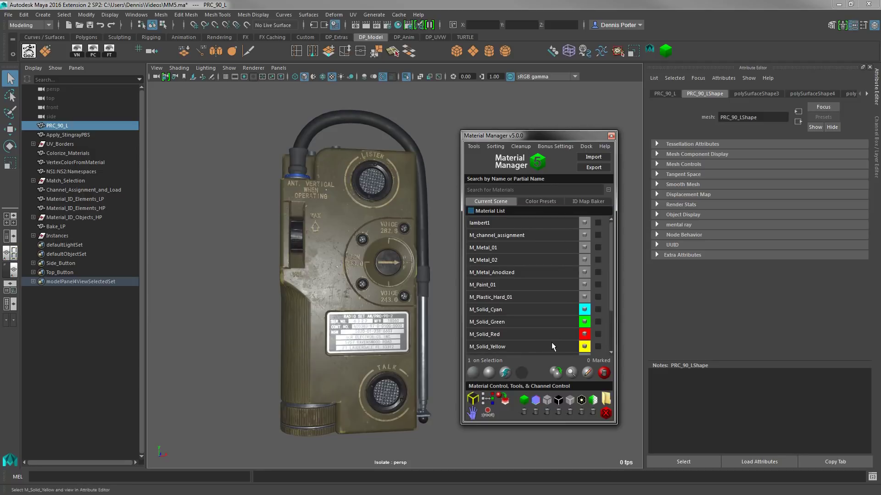
Step: Sort the material list chronologically with assigned materials first
{"action": "left_click", "coordinate": [495, 147]}
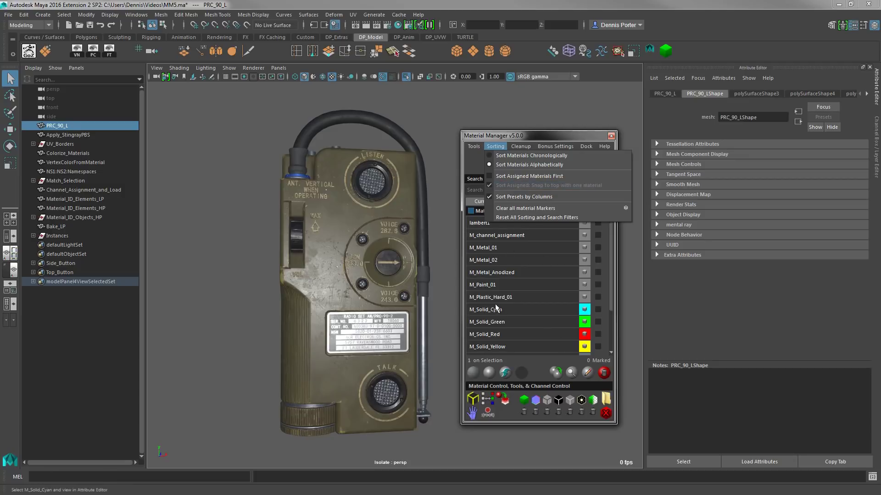
{"action": "left_click", "coordinate": [513, 158]}
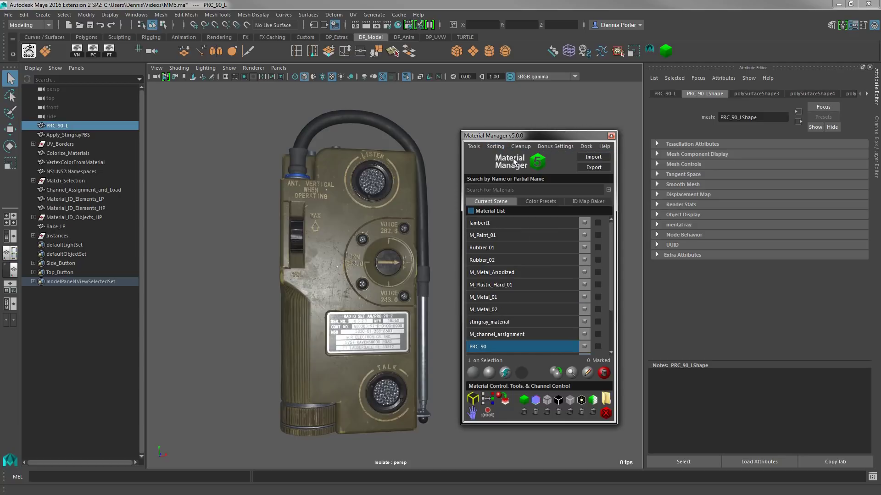
{"action": "left_click", "coordinate": [487, 147]}
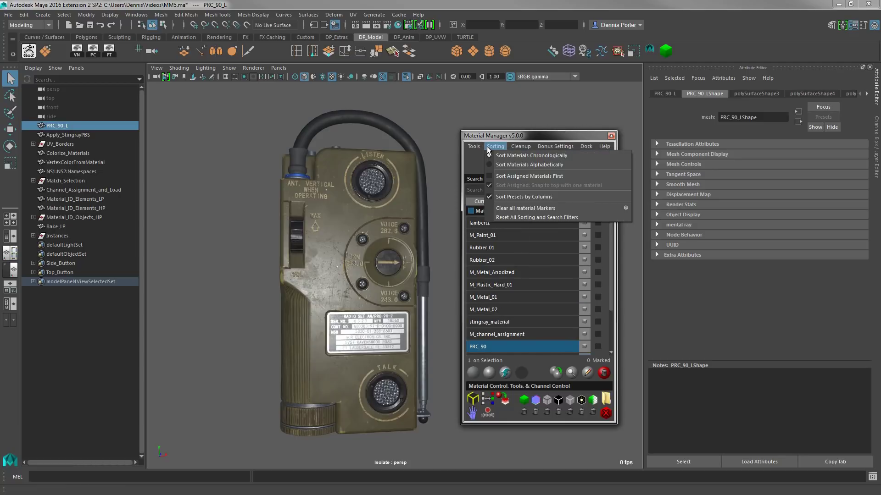
{"action": "left_click", "coordinate": [503, 176]}
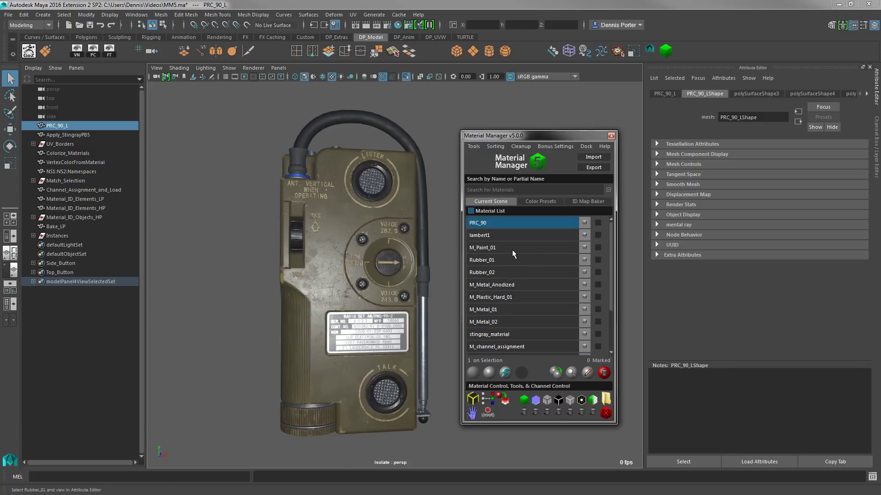
Step: Select M_Solid_Red in the material list and undo the last material selection
{"action": "left_click", "coordinate": [496, 147]}
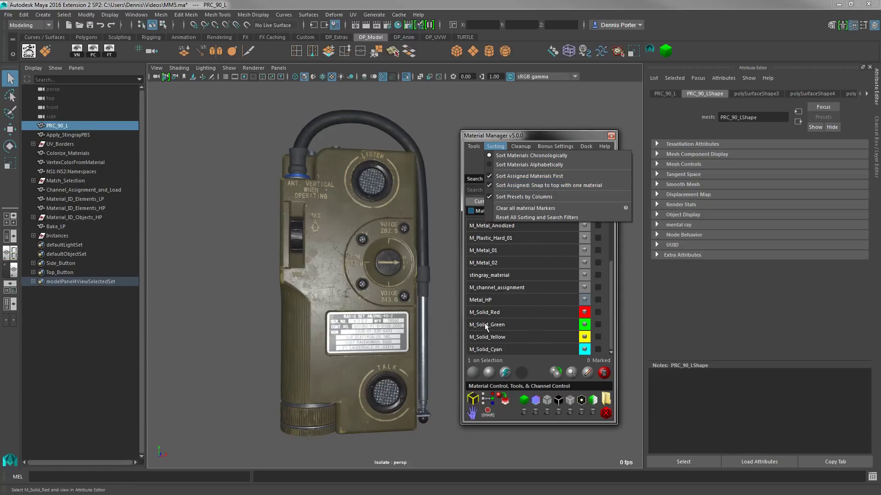
{"action": "left_click", "coordinate": [520, 315]}
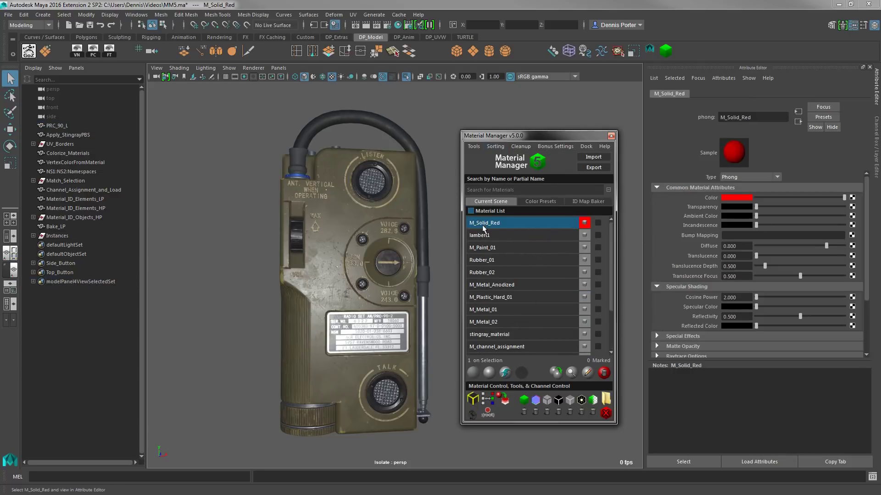
{"action": "key", "text": "ctrl+z"}
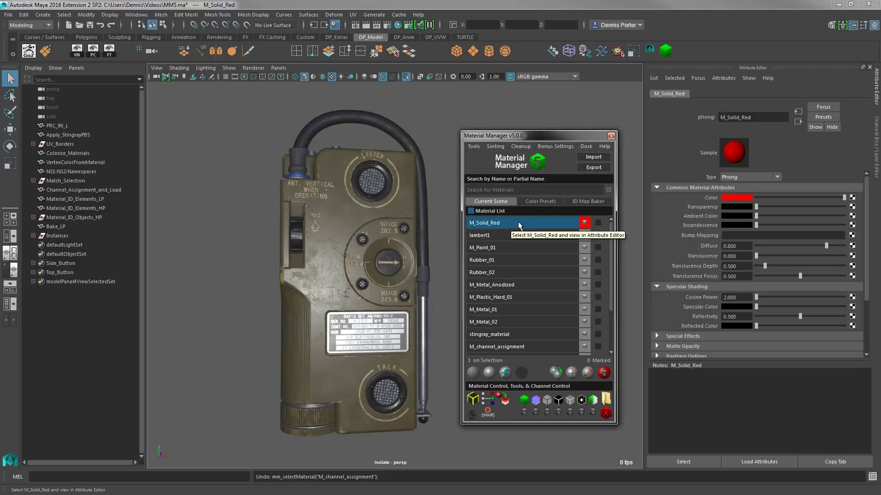
Step: Turn off Sort Assigned: Snap to top with one material and select the PRC_90 material in the list
{"action": "left_click", "coordinate": [496, 148]}
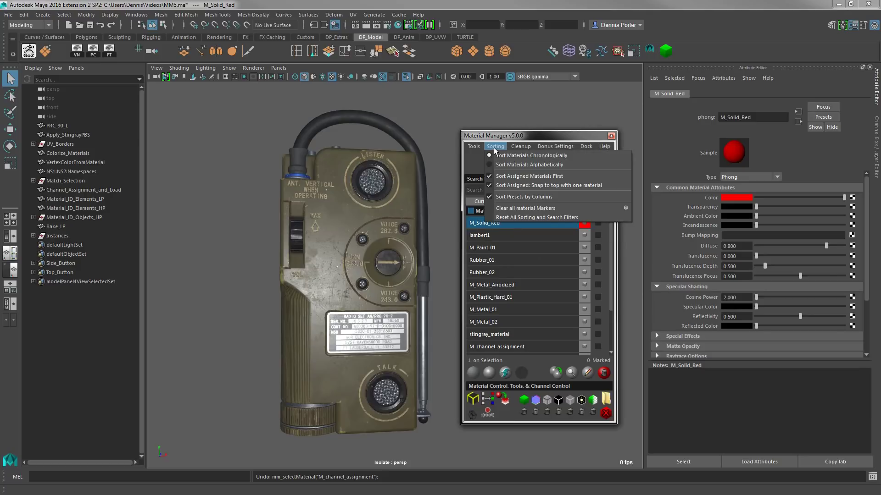
{"action": "left_click", "coordinate": [508, 186]}
{"action": "scroll", "coordinate": [515, 260], "scroll_direction": "down", "scroll_amount": 2}
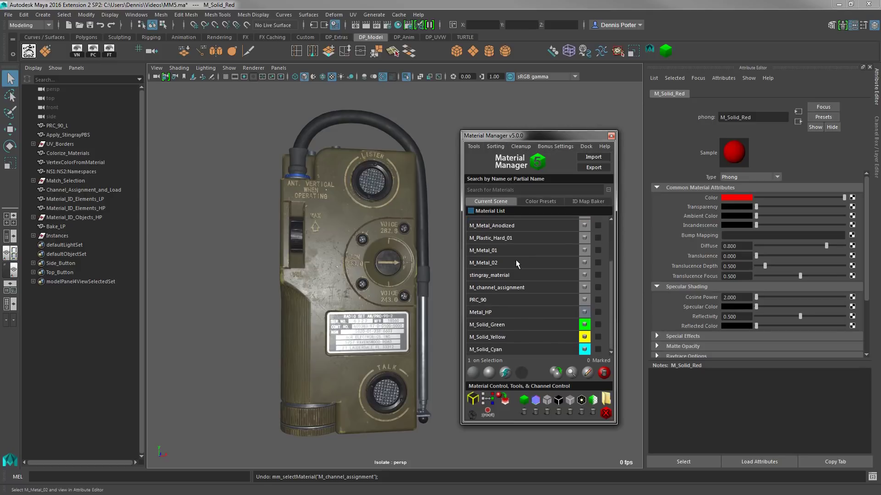
{"action": "left_click", "coordinate": [522, 298]}
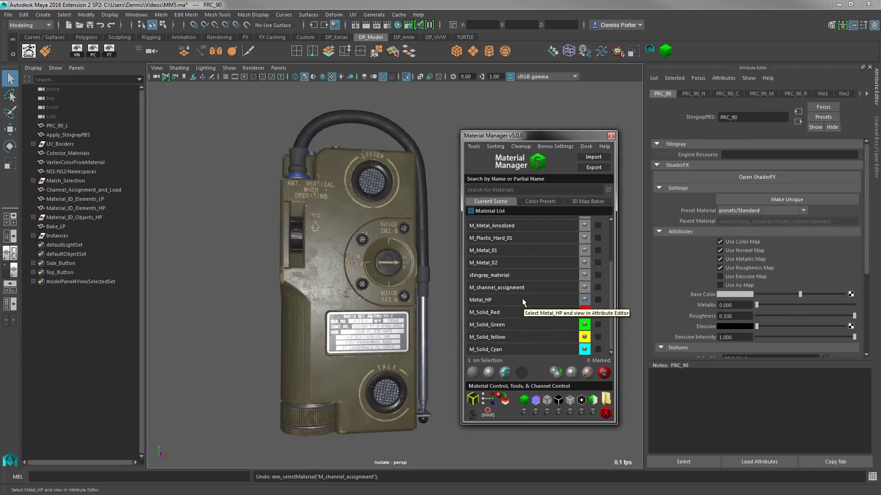
{"action": "scroll", "coordinate": [522, 299], "scroll_direction": "up", "scroll_amount": 2}
Step: Mark the materials M_Paint_01, M_Metal_Anodized and Rubber_02 in the material list
{"action": "left_click", "coordinate": [495, 146]}
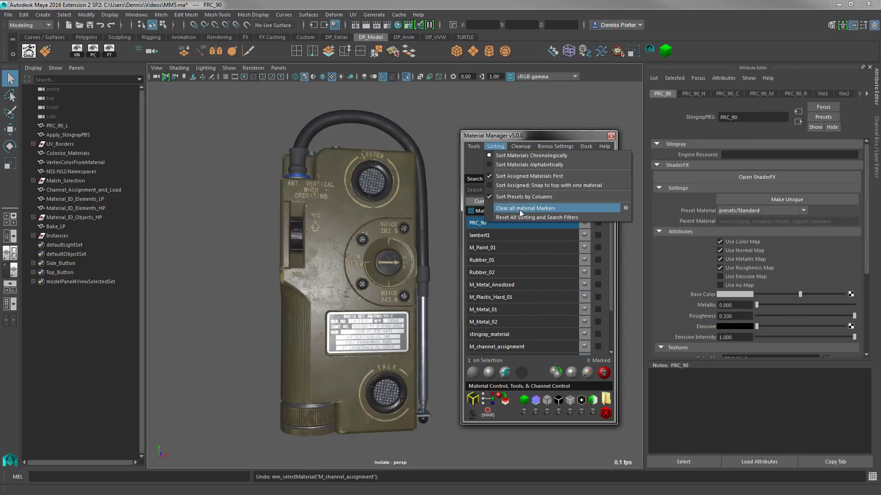
{"action": "left_click", "coordinate": [599, 248]}
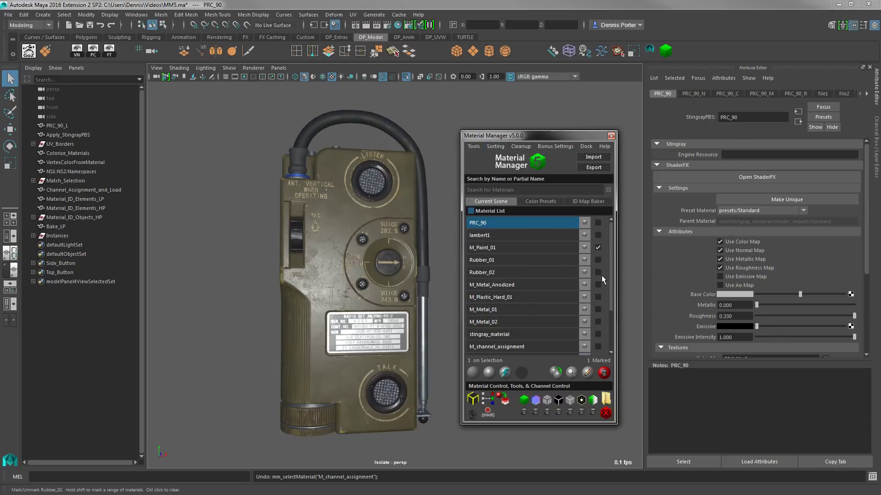
{"action": "left_click", "coordinate": [598, 285]}
{"action": "left_click", "coordinate": [597, 273]}
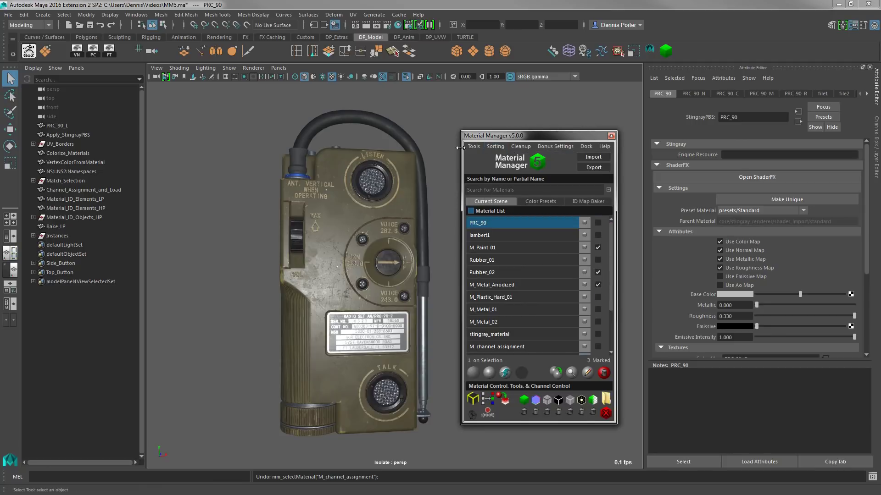
Step: Clear all material markers and reset all sorting and search filters
{"action": "left_click", "coordinate": [473, 146]}
{"action": "mouse_move", "coordinate": [494, 147]}
{"action": "left_click", "coordinate": [498, 207]}
{"action": "left_click", "coordinate": [493, 146]}
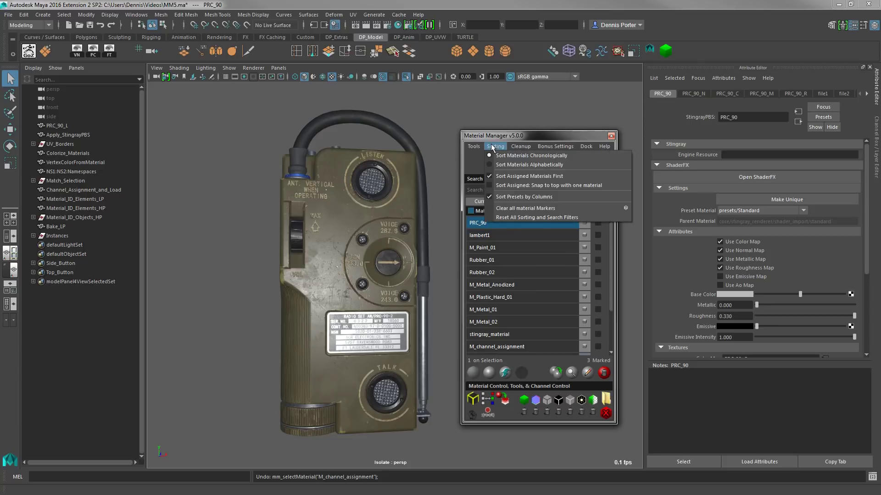
{"action": "left_click", "coordinate": [514, 217]}
Step: Purge all materials from the scene with Purge Scene and undo the purge
{"action": "left_click", "coordinate": [516, 147]}
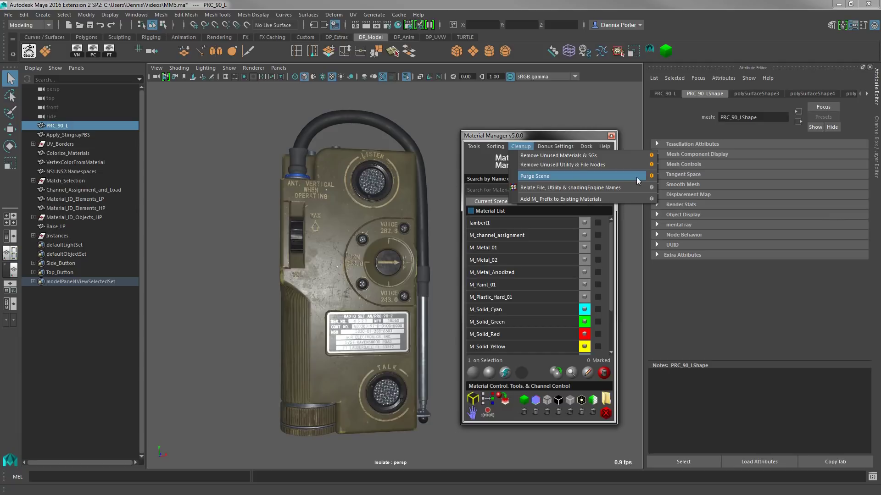
{"action": "left_click", "coordinate": [636, 176]}
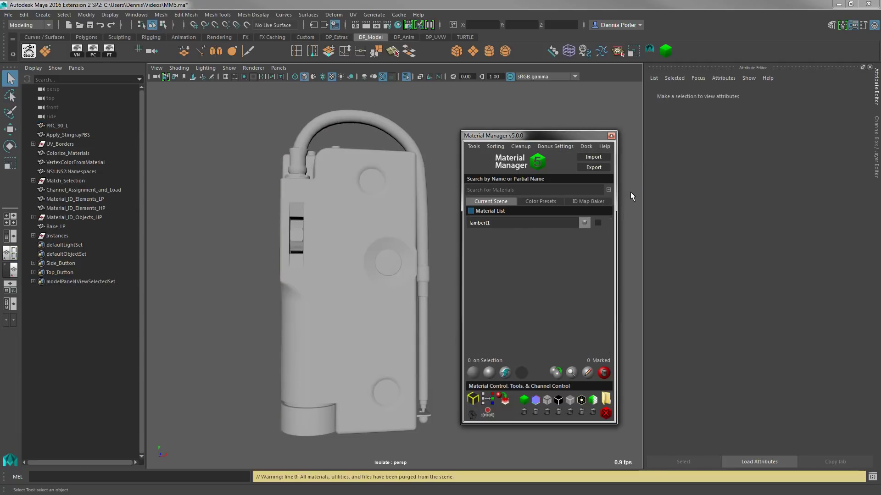
{"action": "key", "text": "ctrl+z"}
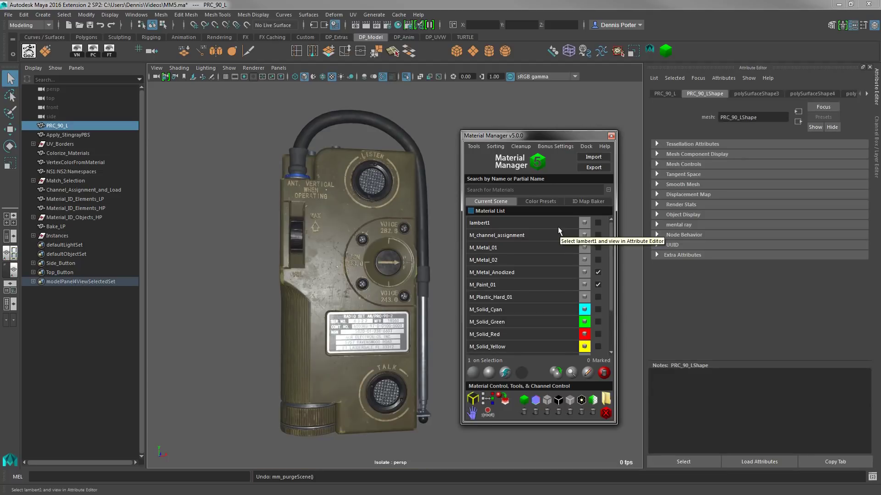
Step: Purge the scene again, try adding the M_ prefix to existing materials, and undo both operations
{"action": "left_click", "coordinate": [519, 146]}
{"action": "left_click", "coordinate": [530, 177]}
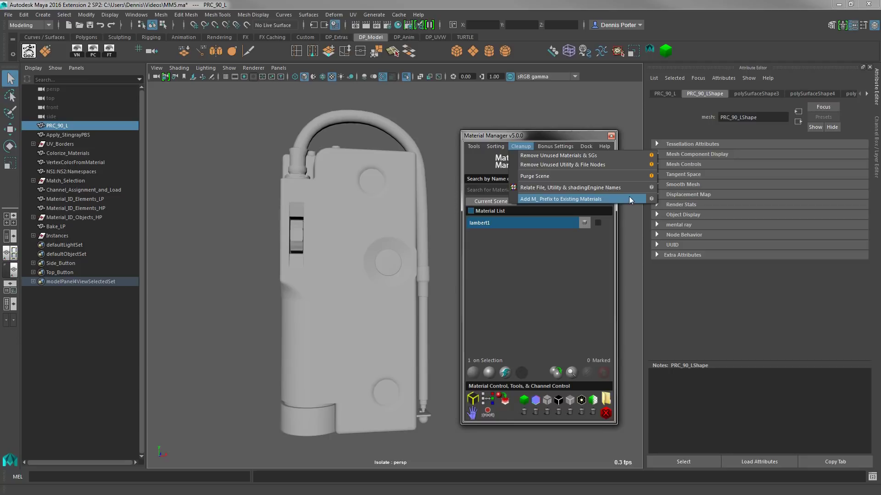
{"action": "left_click", "coordinate": [629, 197]}
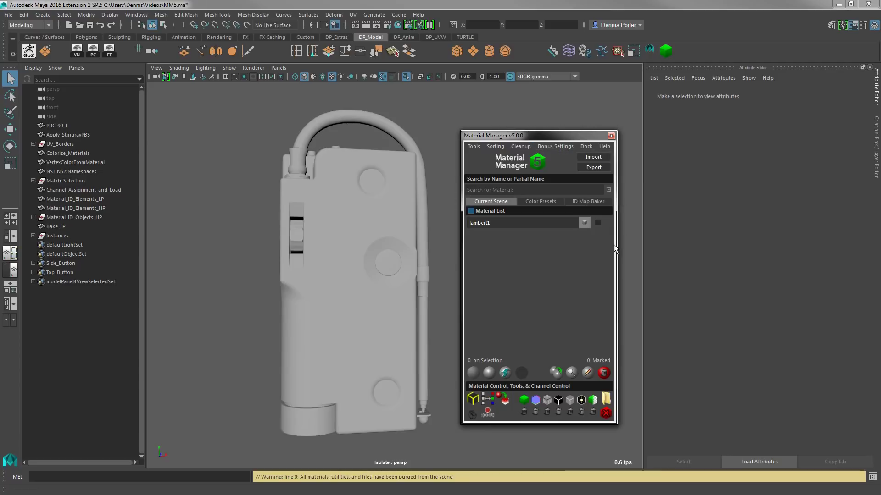
{"action": "key", "text": "ctrl+z"}
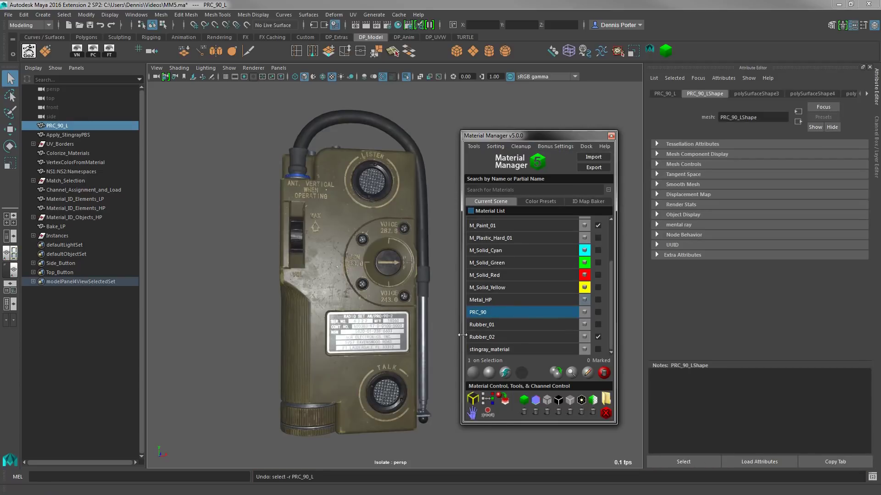
{"action": "key", "text": "ctrl+z"}
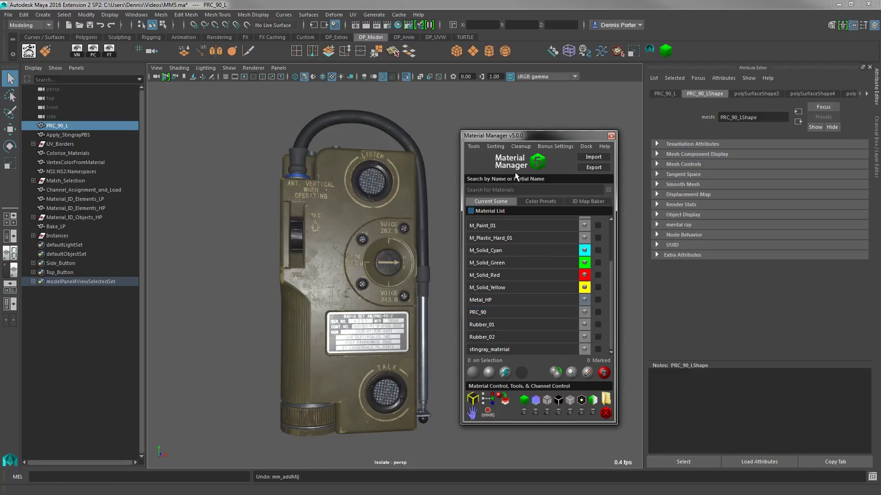
Step: Add the M_ prefix to all existing materials and purge the scene
{"action": "left_click", "coordinate": [520, 147]}
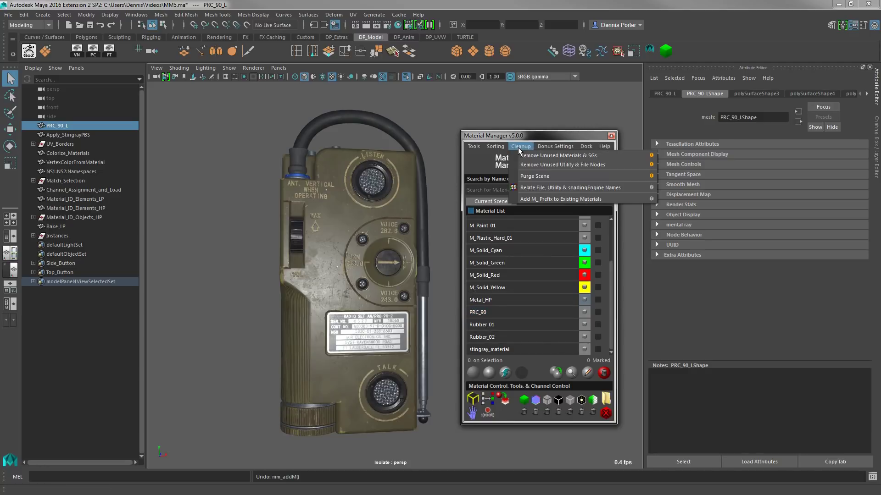
{"action": "left_click", "coordinate": [621, 198]}
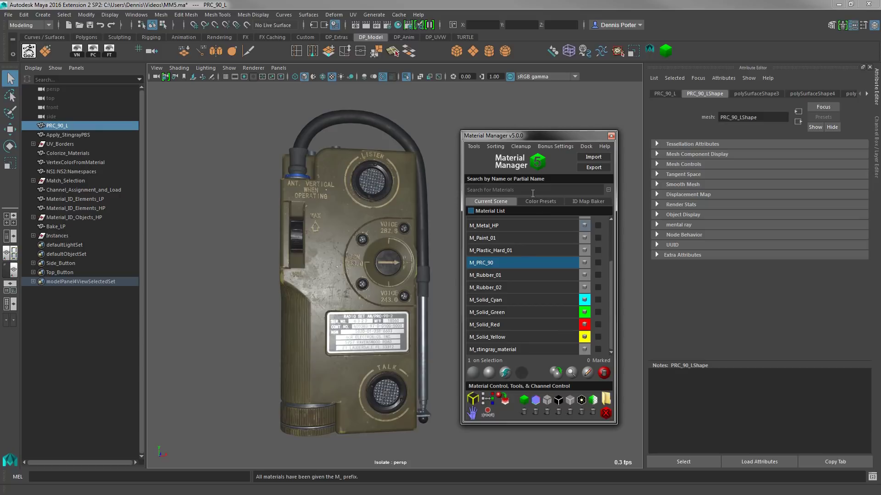
{"action": "left_click", "coordinate": [522, 146]}
{"action": "left_click", "coordinate": [538, 177]}
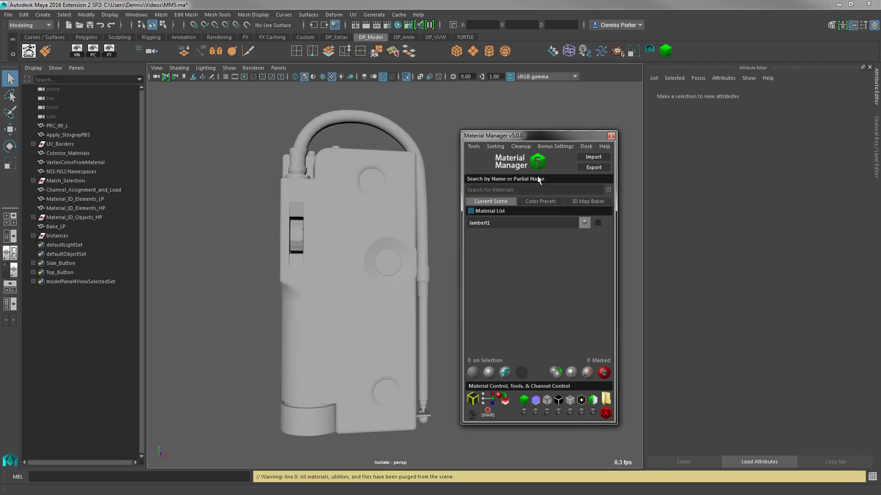
Step: Hide the Material Manager banner section and show it again
{"action": "left_click", "coordinate": [555, 147]}
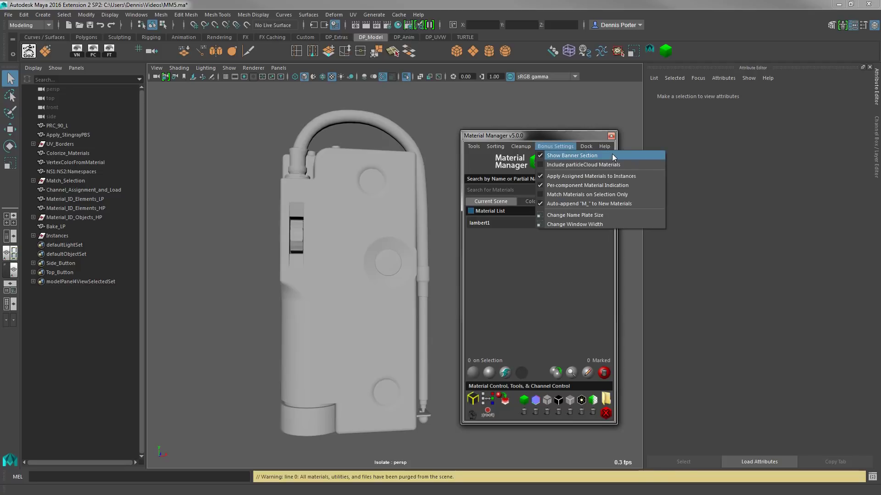
{"action": "left_click", "coordinate": [483, 163]}
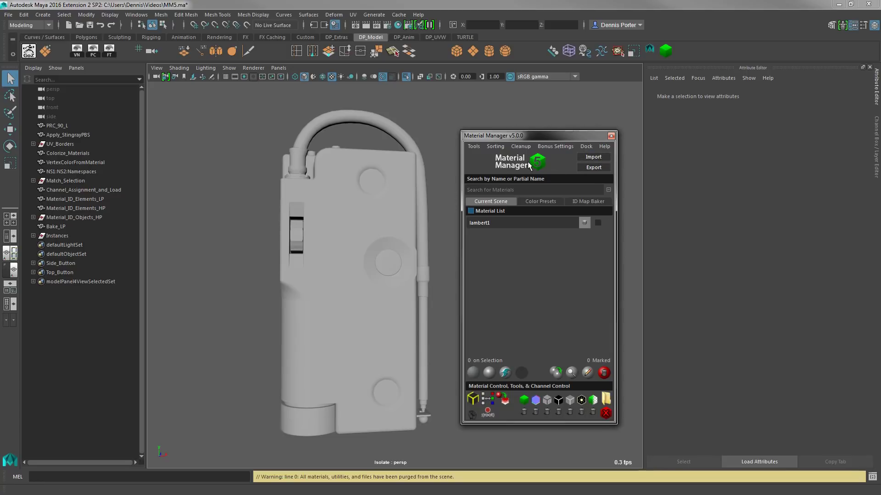
{"action": "left_click", "coordinate": [555, 147]}
{"action": "left_click", "coordinate": [559, 155]}
{"action": "left_click", "coordinate": [547, 147]}
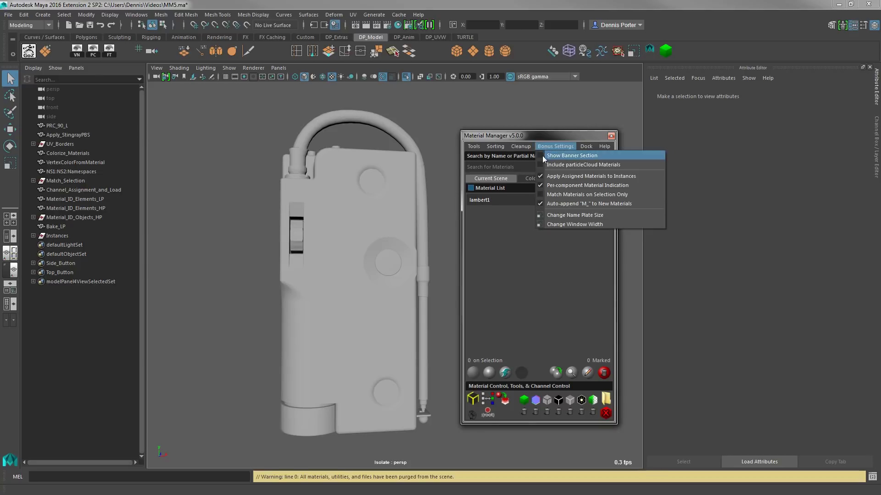
{"action": "left_click", "coordinate": [559, 155]}
Step: Include particleCloud materials in the material list and exclude them again
{"action": "left_click", "coordinate": [555, 147]}
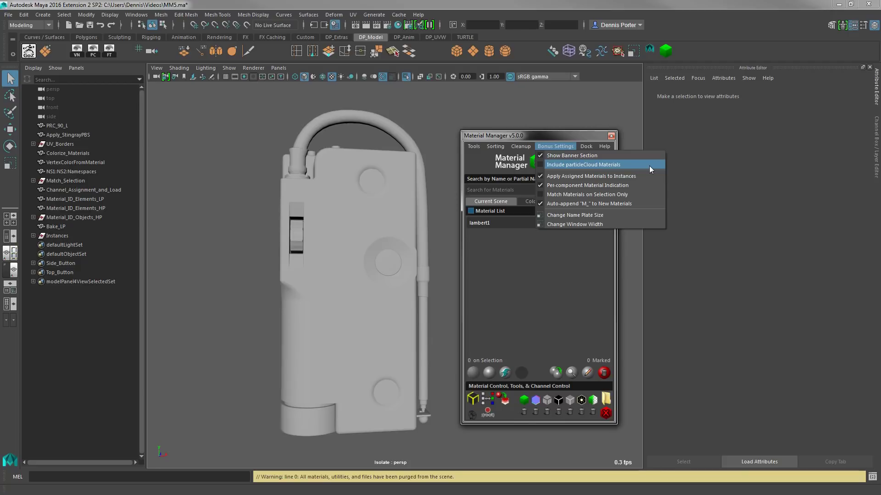
{"action": "left_click", "coordinate": [648, 166]}
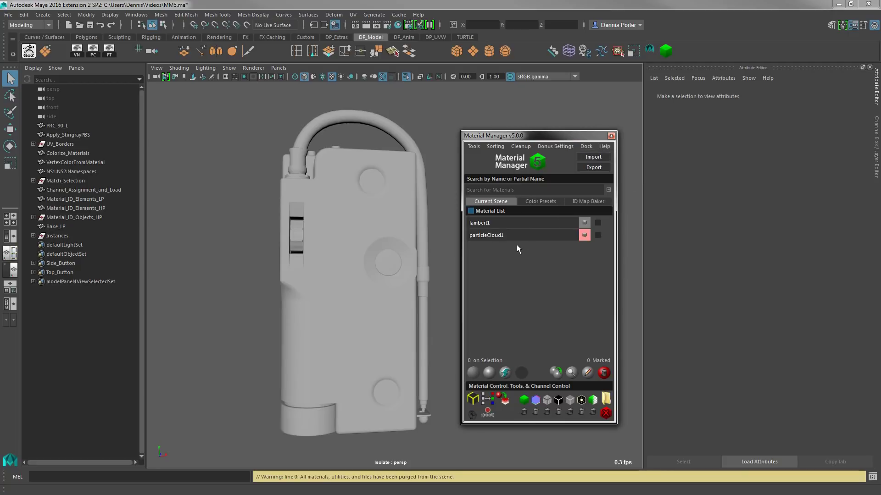
{"action": "left_click", "coordinate": [557, 146]}
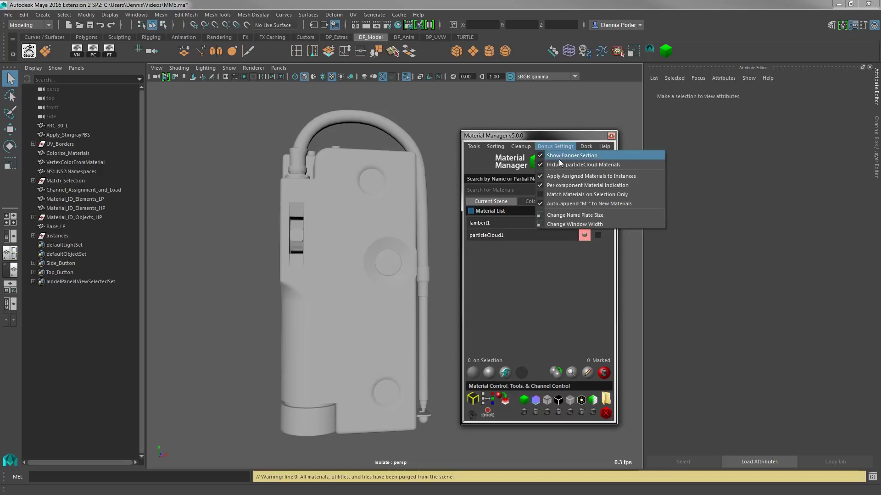
{"action": "left_click", "coordinate": [556, 165]}
Step: Select the radio model PRC_90_L in the viewport and switch to component selection mode
{"action": "left_click", "coordinate": [555, 146]}
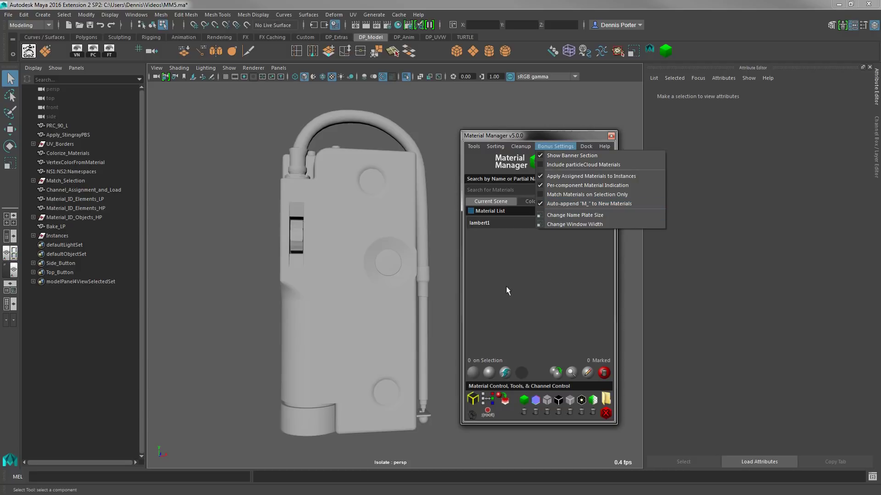
{"action": "left_click", "coordinate": [390, 366]}
{"action": "key", "text": "F8"}
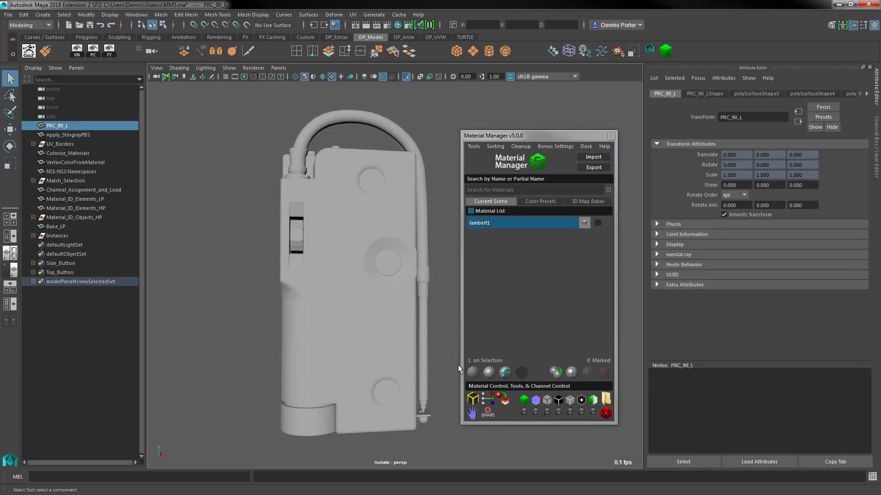
Step: Create a material named Test with the automatic M_ prefix and assign it to the radio model
{"action": "left_click", "coordinate": [489, 373]}
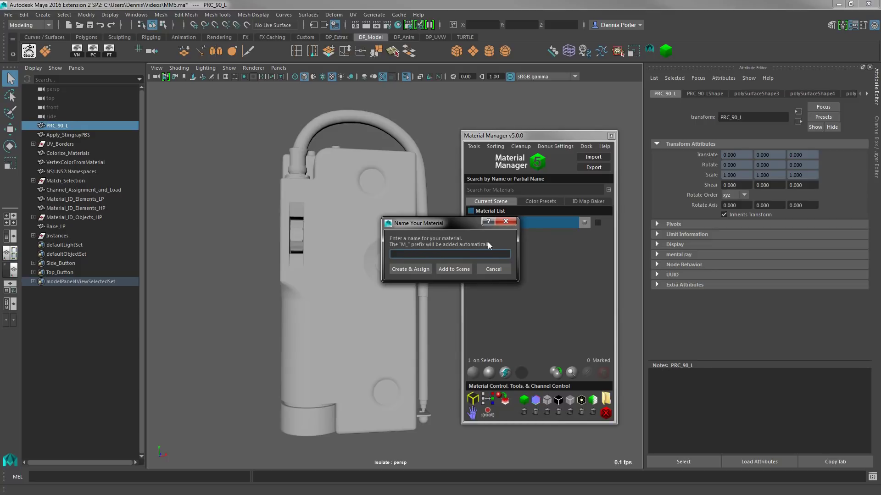
{"action": "type", "text": "Test"}
{"action": "key", "text": "Return"}
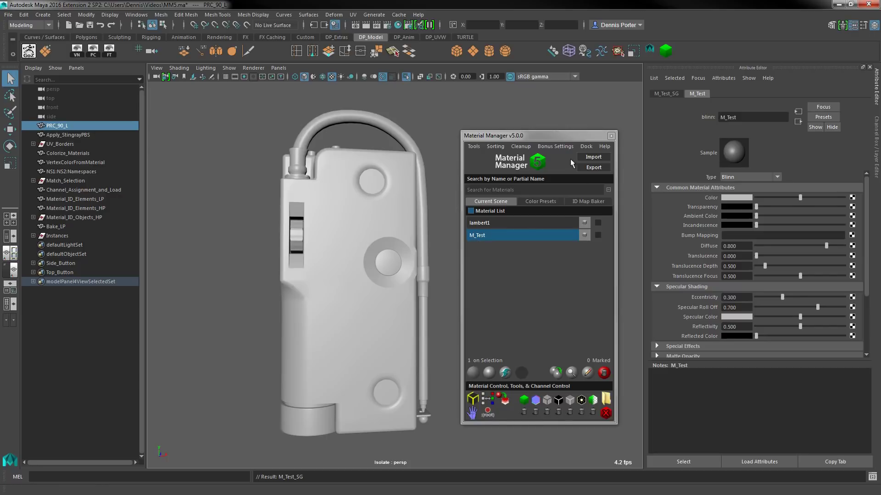
Step: Turn off auto-appending M_ to new materials, and create and assign a second material named Test
{"action": "left_click", "coordinate": [570, 146]}
{"action": "left_click", "coordinate": [555, 202]}
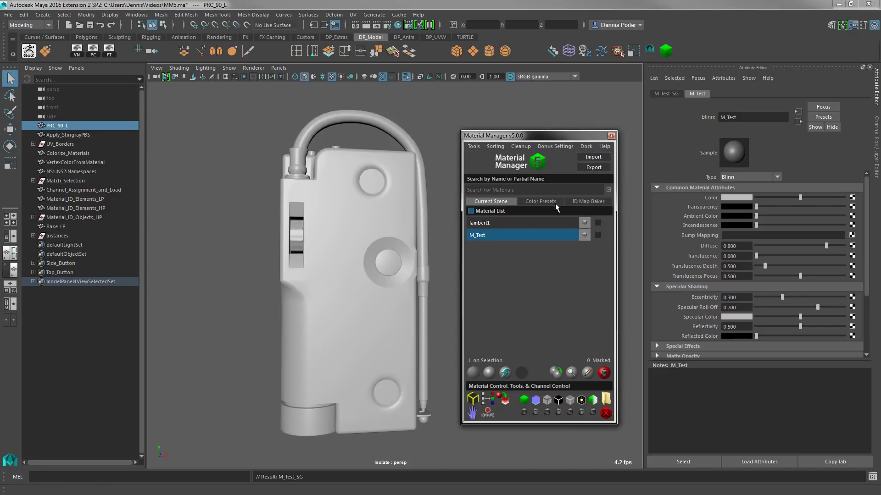
{"action": "left_click", "coordinate": [489, 373]}
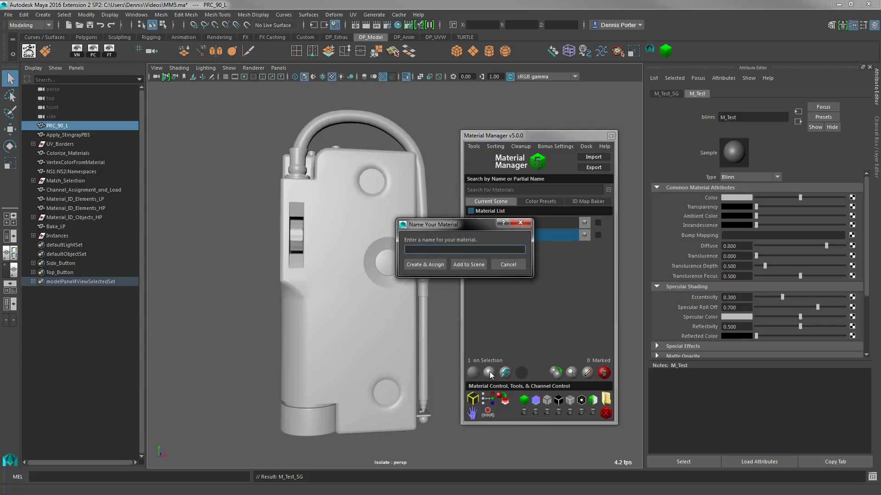
{"action": "type", "text": "Test"}
{"action": "left_click", "coordinate": [422, 264]}
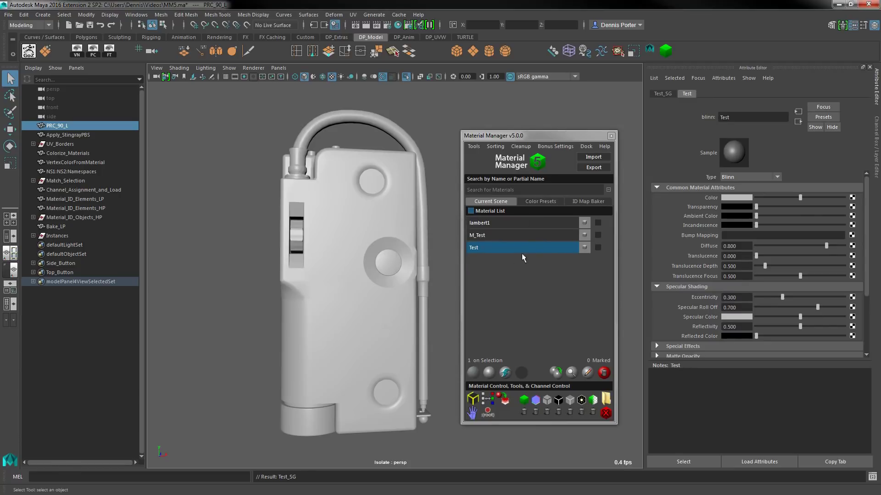
{"action": "left_click", "coordinate": [472, 253]}
{"action": "left_click", "coordinate": [555, 145]}
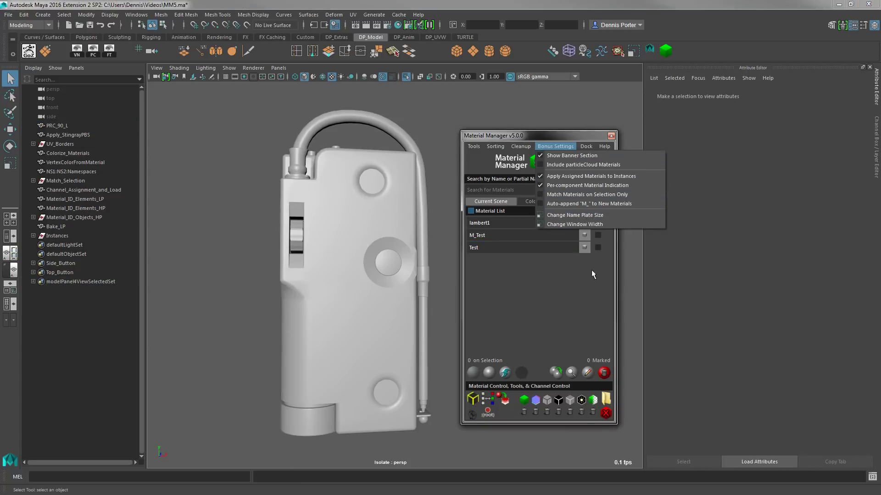
{"action": "left_click", "coordinate": [536, 333]}
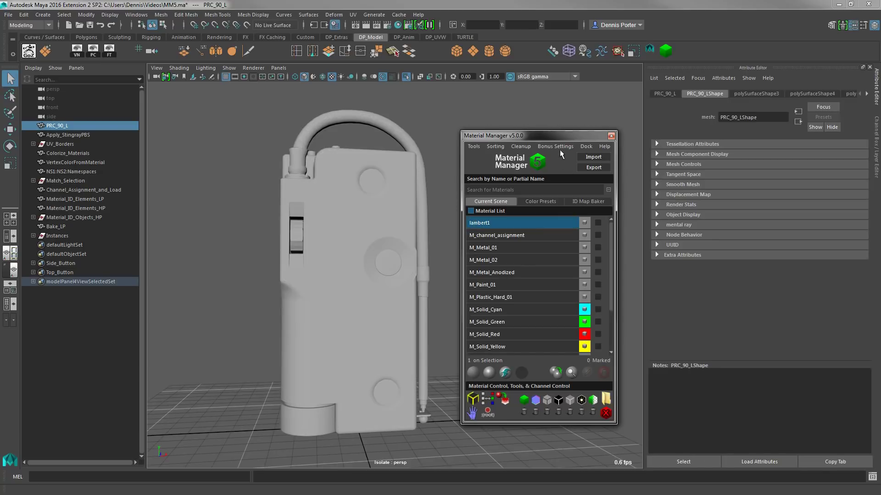
Step: Set the Material Manager name plate size to 12
{"action": "left_click", "coordinate": [557, 147]}
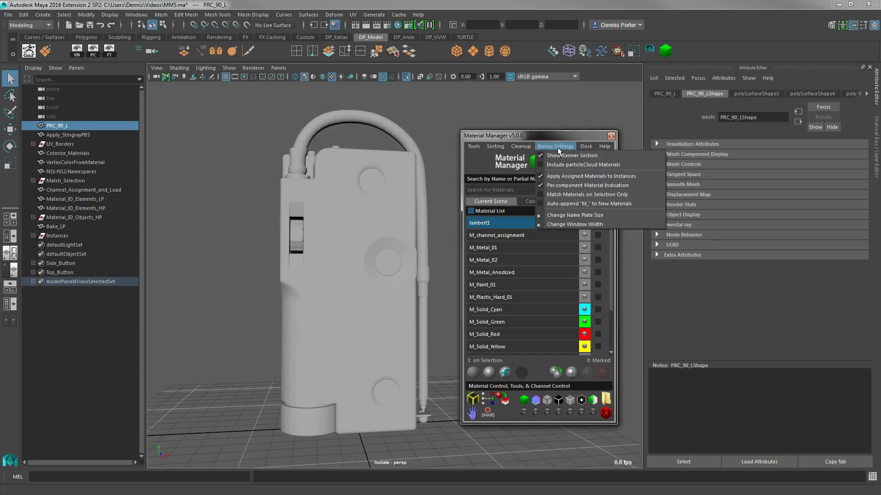
{"action": "left_click", "coordinate": [606, 215]}
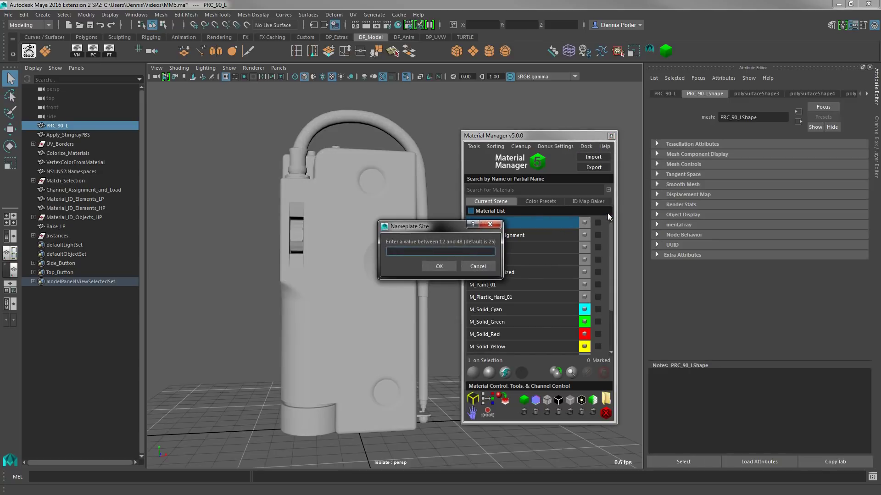
{"action": "type", "text": "12"}
{"action": "key", "text": "Return"}
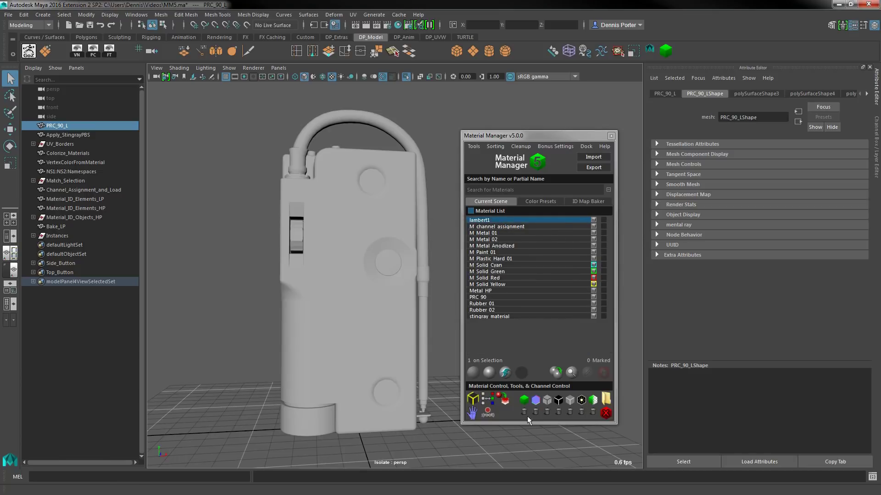
Step: Make the Material Manager window slightly taller and set the name plate size to the default 25
{"action": "mouse_move", "coordinate": [523, 423]}
{"action": "left_mouse_down"}
{"action": "mouse_move", "coordinate": [533, 441]}
{"action": "mouse_move", "coordinate": [532, 432]}
{"action": "left_mouse_up"}
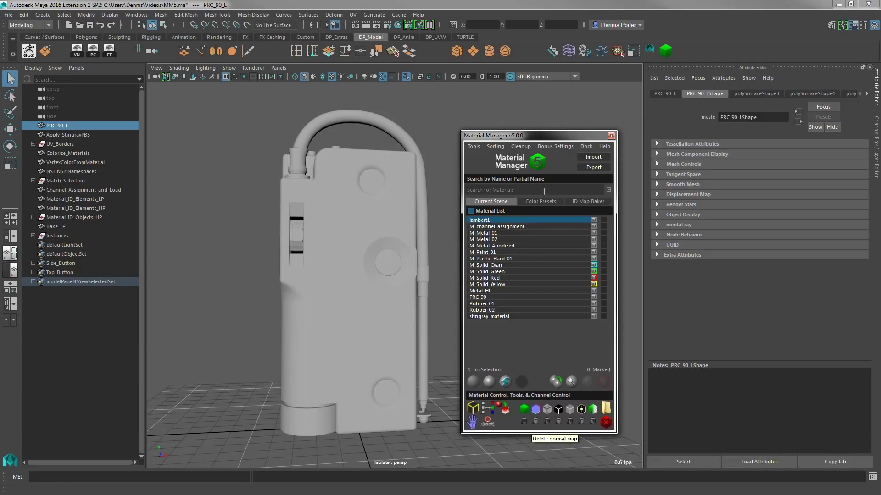
{"action": "left_click", "coordinate": [553, 146]}
{"action": "left_click", "coordinate": [564, 214]}
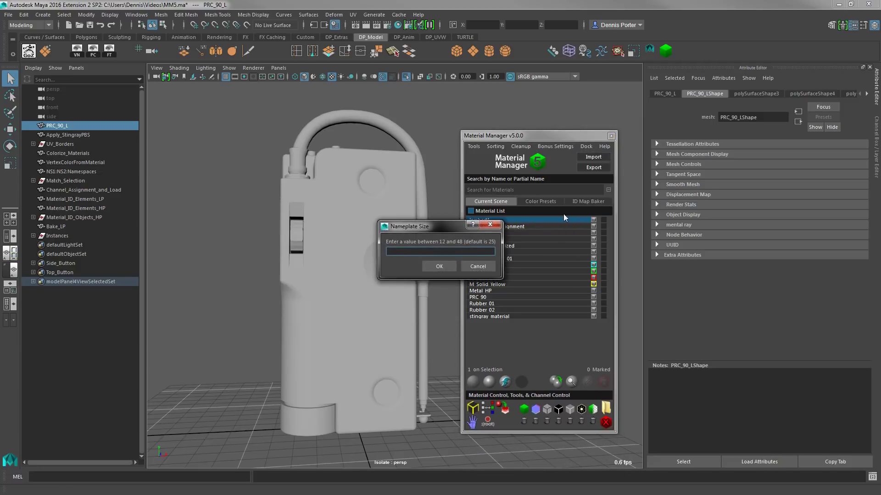
{"action": "type", "text": "25"}
{"action": "key", "text": "Return"}
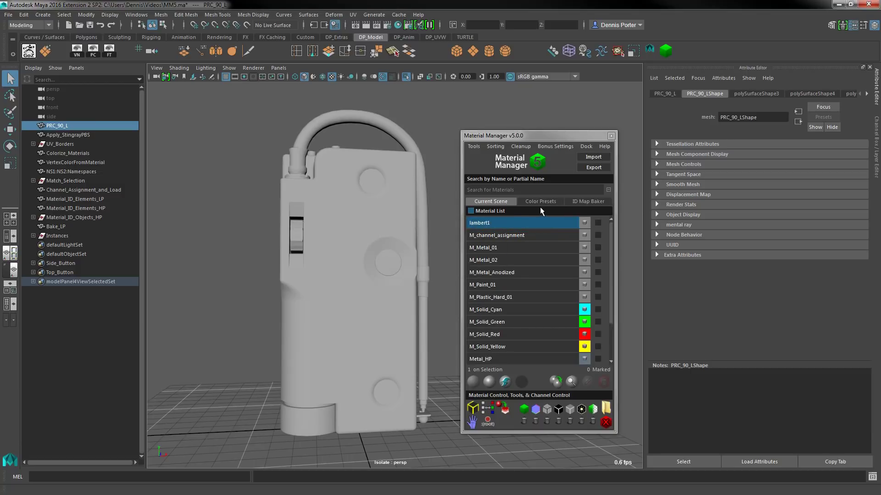
Step: Set the Material Manager window width to the maximum of 600
{"action": "left_click", "coordinate": [556, 146]}
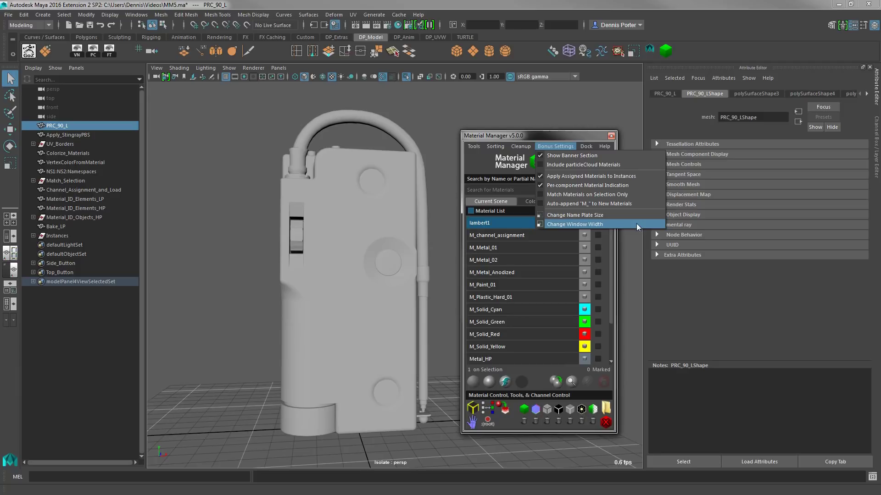
{"action": "left_click", "coordinate": [614, 257]}
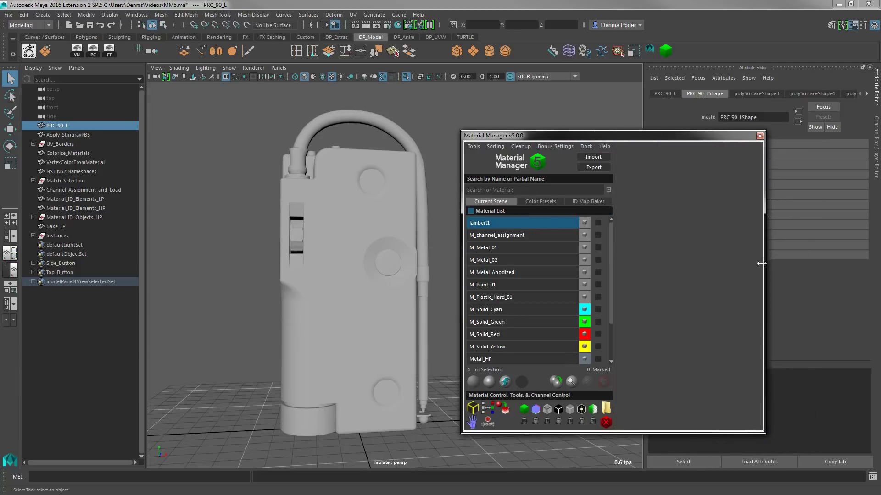
{"action": "left_click", "coordinate": [548, 147]}
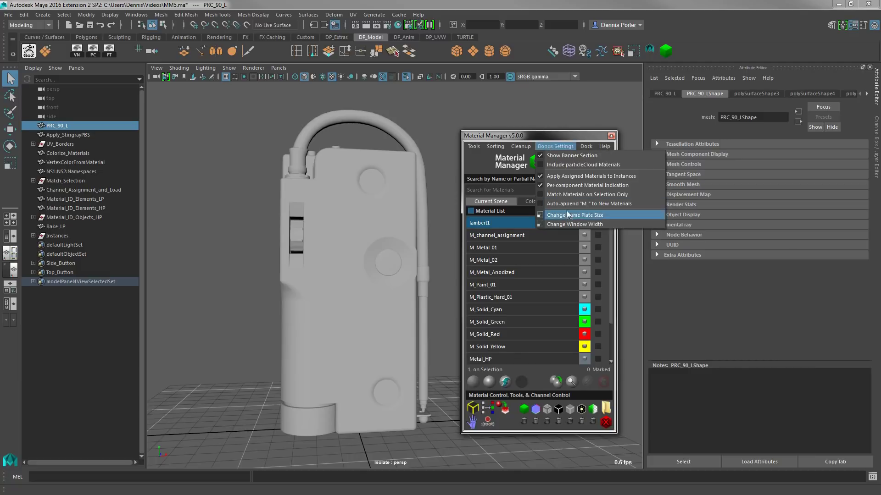
{"action": "left_click", "coordinate": [568, 226]}
{"action": "type", "text": "600"}
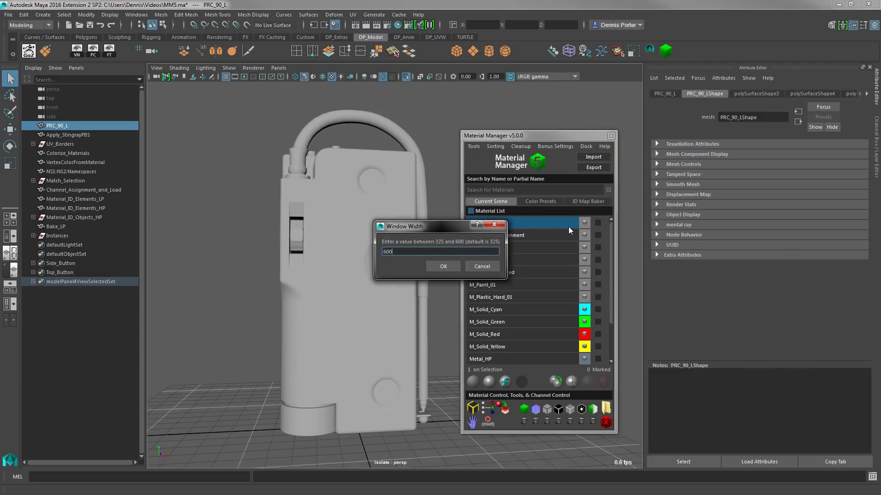
{"action": "key", "text": "Return"}
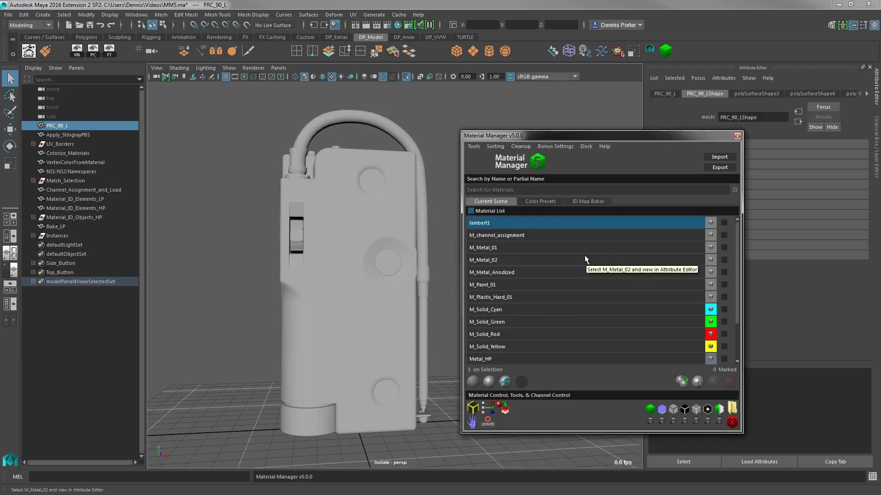
Step: Restore the Material Manager window width to its default of 325
{"action": "left_click", "coordinate": [558, 146]}
{"action": "left_click", "coordinate": [562, 226]}
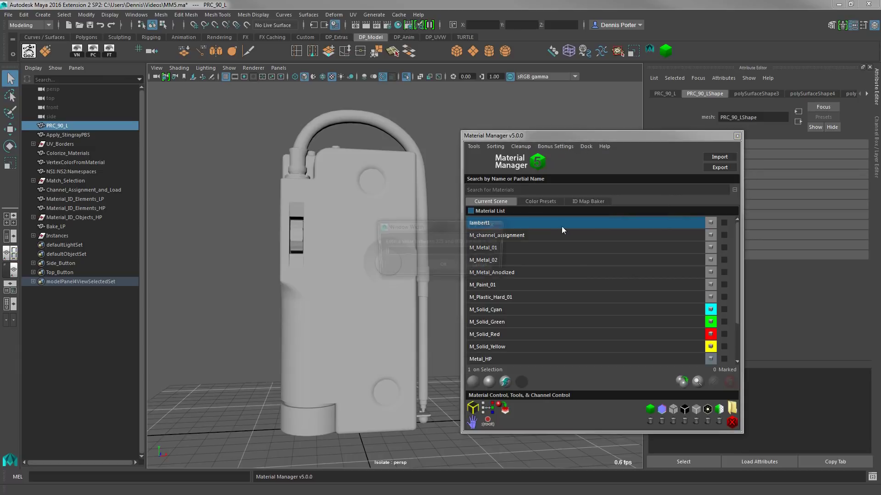
{"action": "key", "text": "Return"}
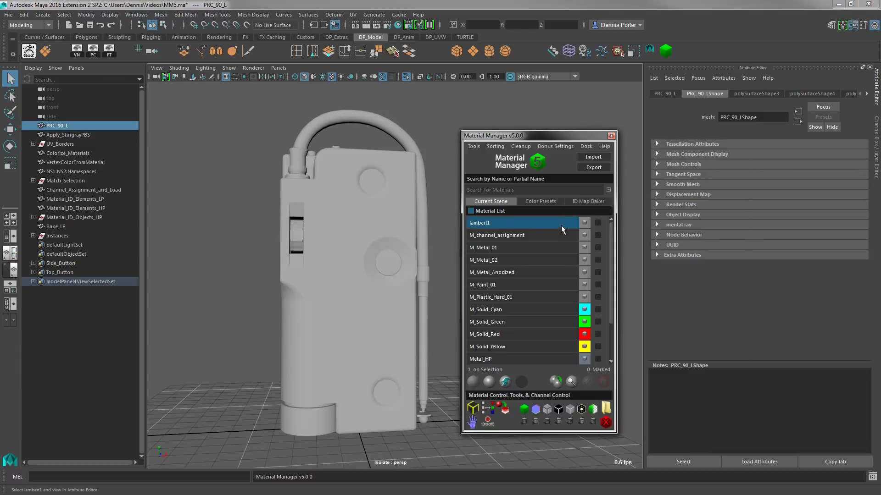
Step: Dock Material Manager on the left side, switch it to the right side, and return it to a floating window
{"action": "left_click", "coordinate": [585, 146]}
{"action": "left_click", "coordinate": [597, 156]}
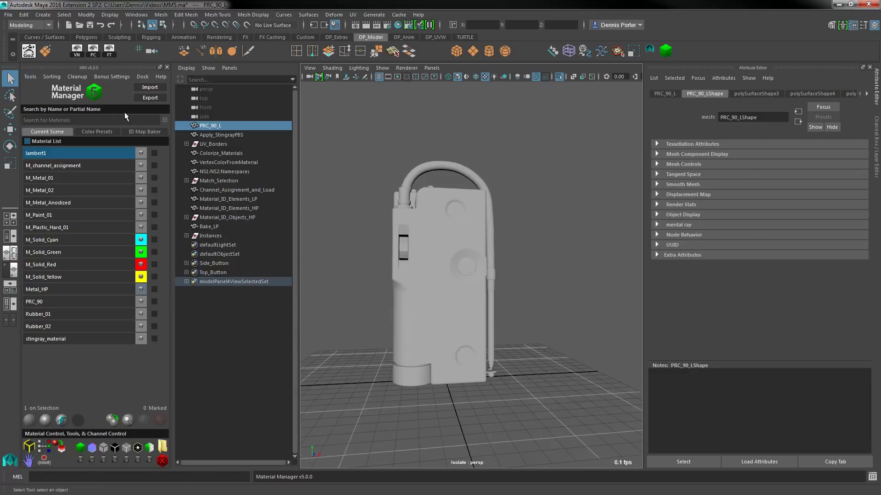
{"action": "left_click", "coordinate": [142, 77]}
{"action": "left_click", "coordinate": [159, 86]}
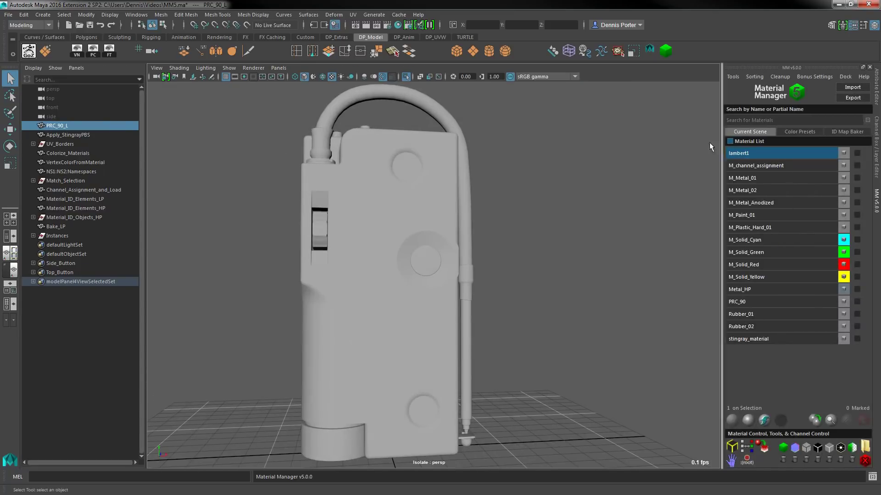
{"action": "left_click", "coordinate": [845, 77]}
{"action": "left_click", "coordinate": [844, 95]}
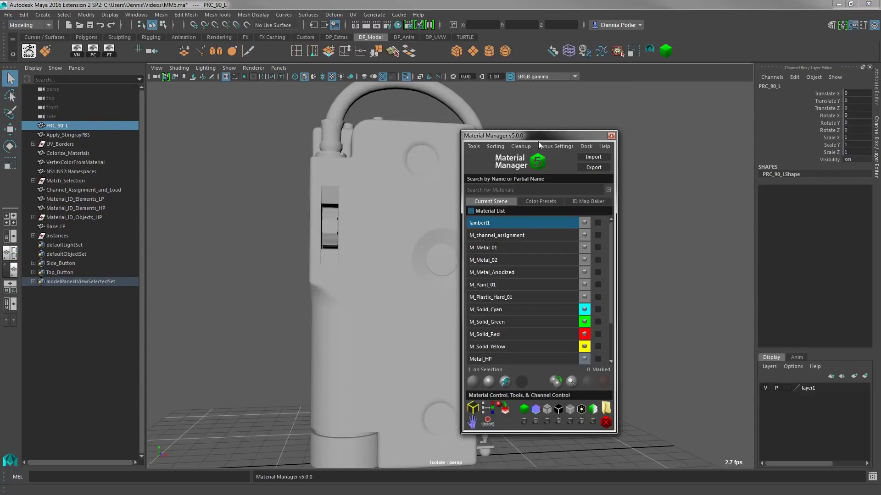
{"action": "left_click", "coordinate": [602, 146]}
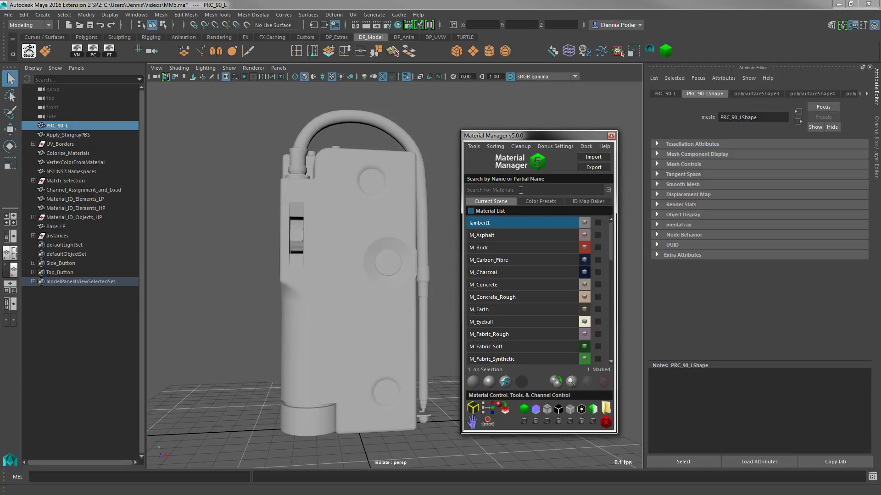
Step: Search the material list for "metal", narrow the search to "metal c", and clear it
{"action": "left_click", "coordinate": [521, 190]}
{"action": "type", "text": "metal"}
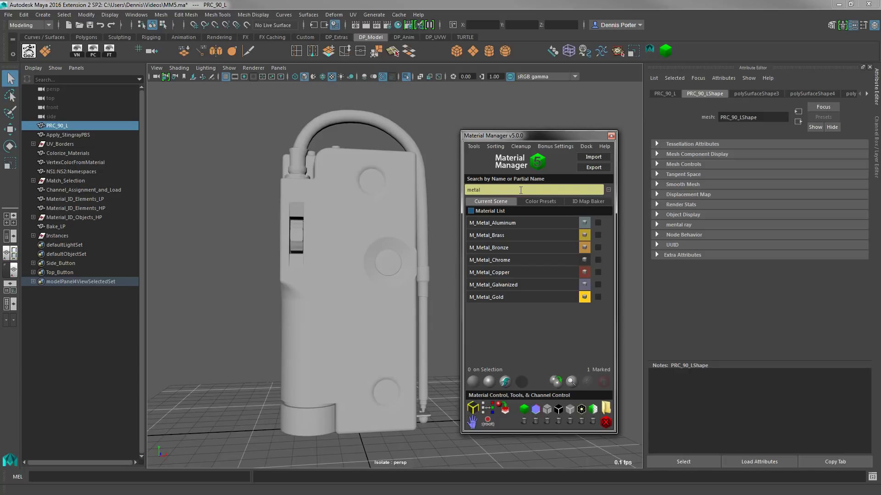
{"action": "type", "text": "c"}
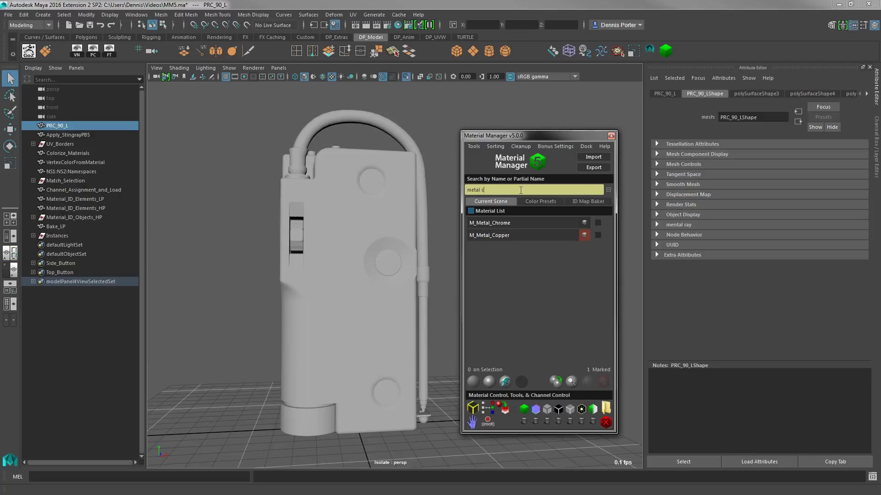
{"action": "left_click", "coordinate": [608, 189]}
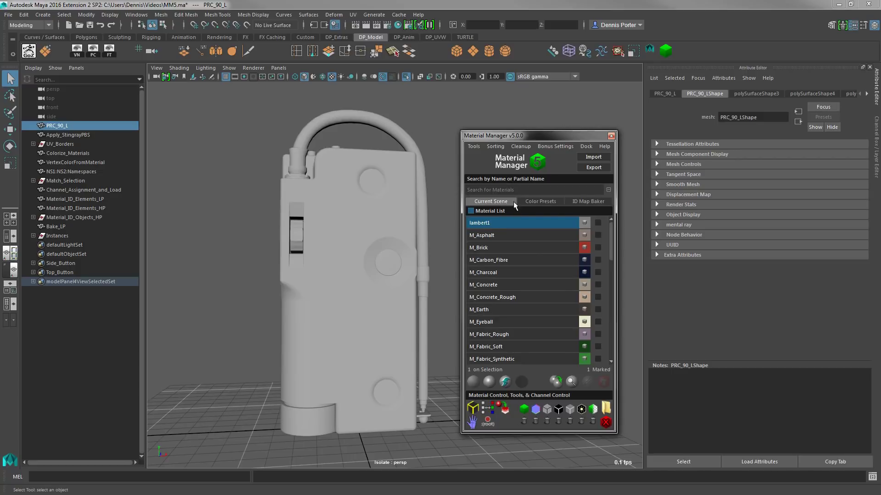
Step: View the Color Presets and ID Map Baker sections and return to the current scene's material list
{"action": "left_click", "coordinate": [543, 201]}
{"action": "left_click", "coordinate": [590, 202]}
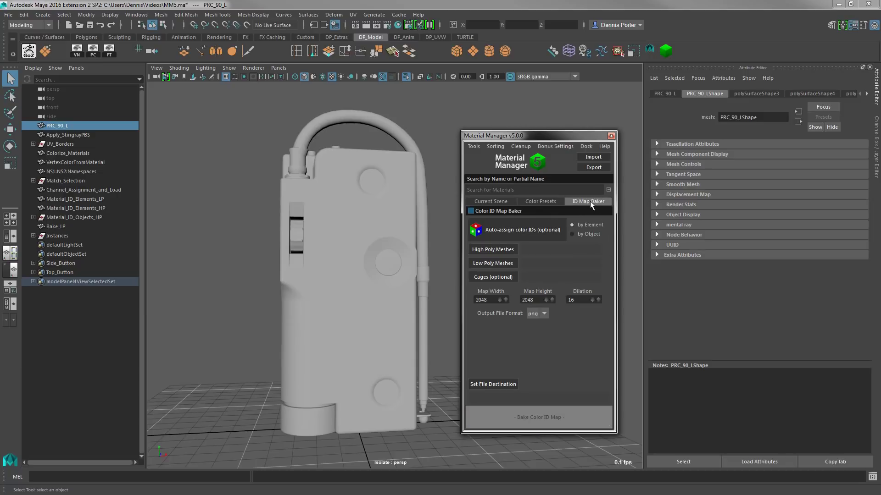
{"action": "left_click", "coordinate": [494, 202]}
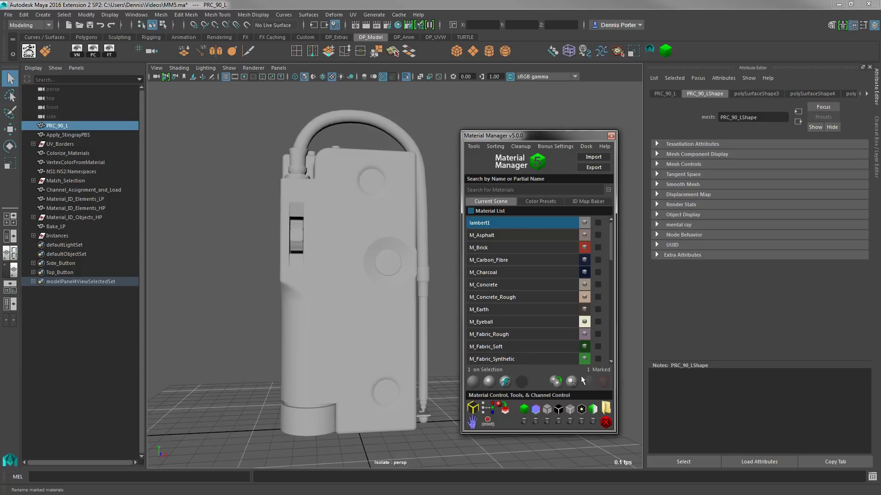
Step: Mark the materials M_Fabric_Synthetic, M_Eyeball and M_Earth in the material list
{"action": "left_click", "coordinate": [598, 360]}
{"action": "left_click", "coordinate": [599, 322]}
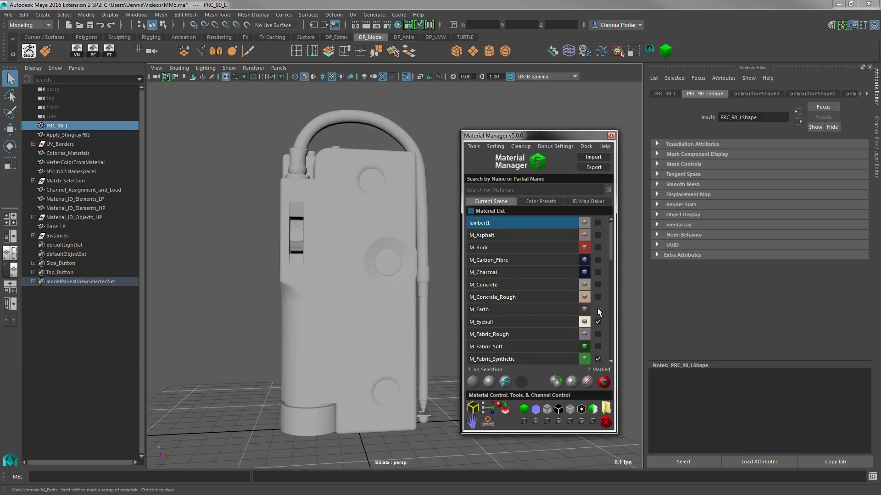
{"action": "left_click", "coordinate": [598, 310]}
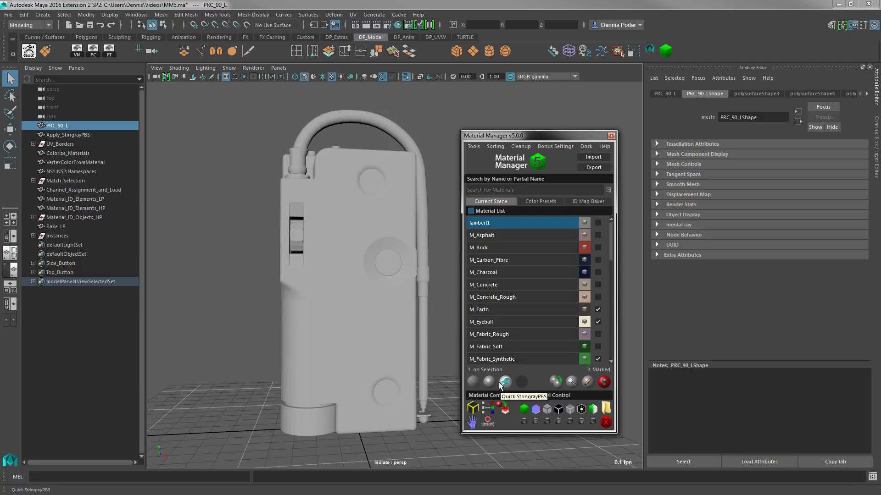
Step: Open the full list of shader types for assigning a new material and close it without choosing one
{"action": "left_click", "coordinate": [523, 381]}
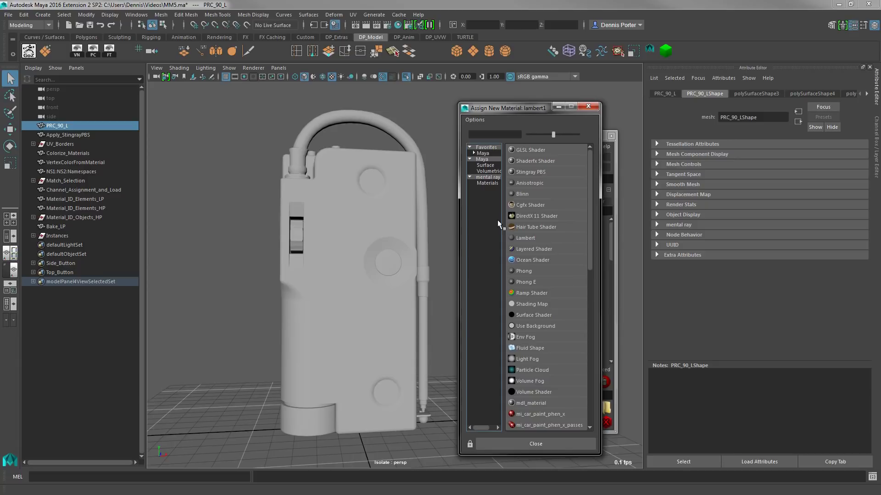
{"action": "left_click", "coordinate": [535, 443]}
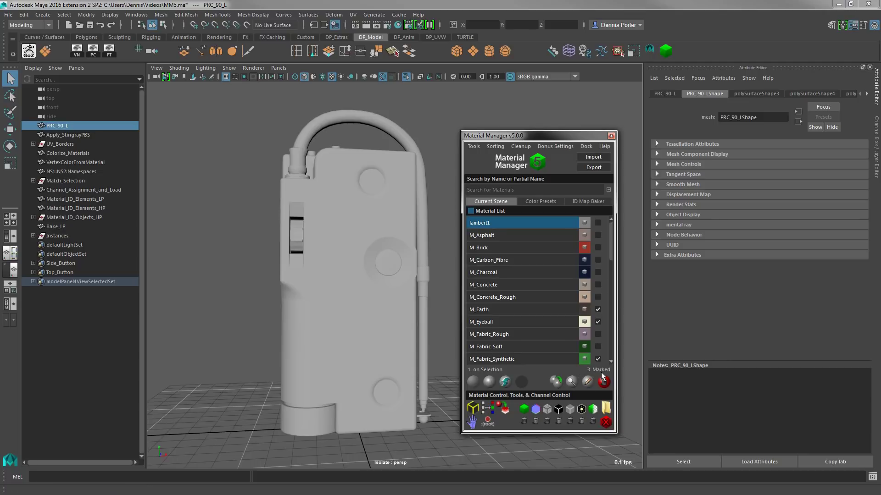
Step: Undo the deletion of the marked materials and delete M_Earth, M_Eyeball and M_Fabric_Synthetic again
{"action": "key", "text": "ctrl+z"}
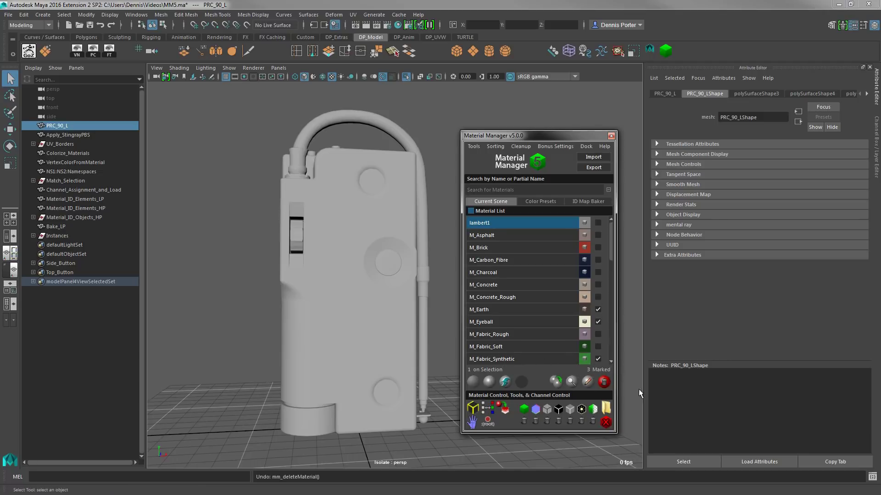
{"action": "left_click", "coordinate": [604, 382]}
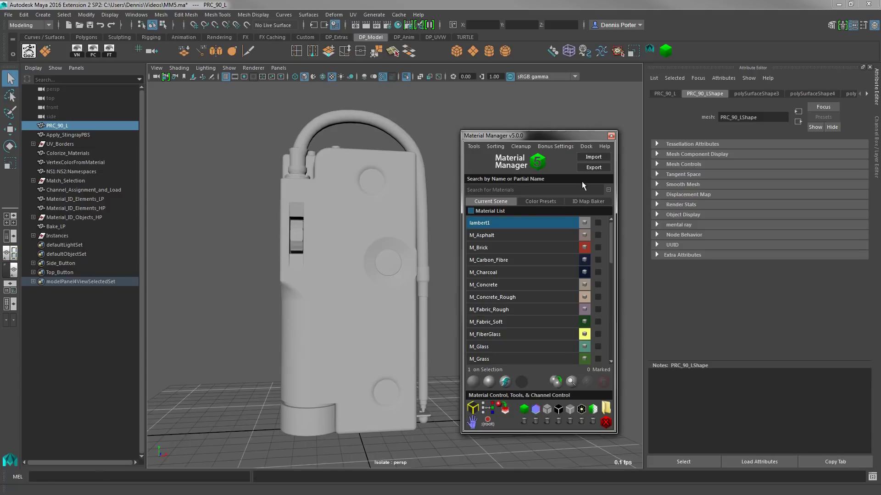
Step: View the ID Map Baker section and set the color presets' mode to Add to Scene
{"action": "left_click", "coordinate": [588, 201]}
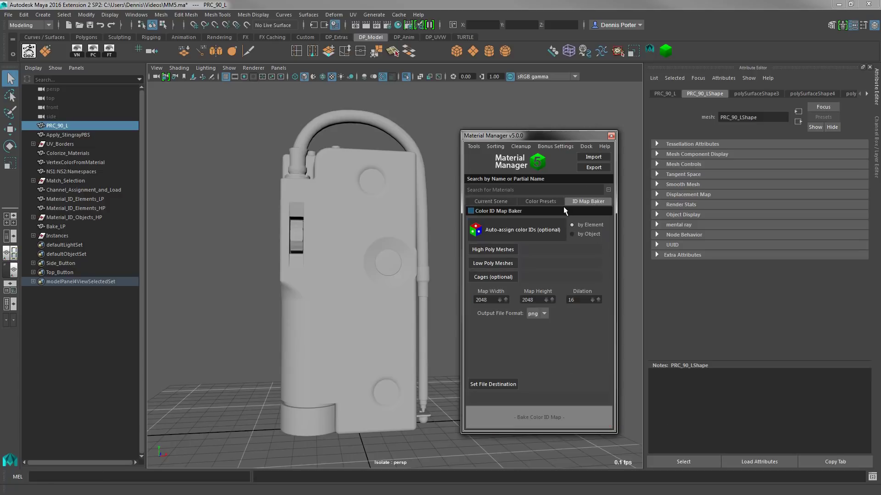
{"action": "left_click", "coordinate": [533, 206]}
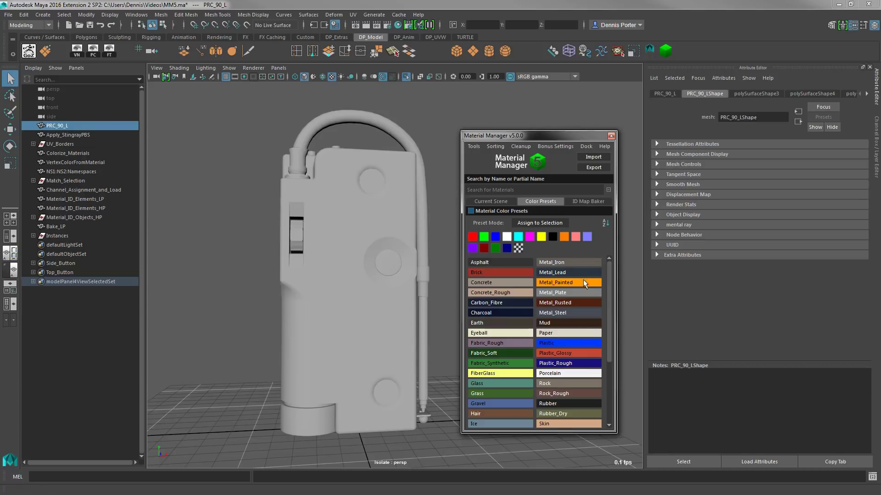
{"action": "left_click", "coordinate": [523, 227]}
Step: Switch the preset list's alphabetical sorting between columns and rows, ending with the column order
{"action": "left_click", "coordinate": [606, 223]}
{"action": "left_click", "coordinate": [607, 223]}
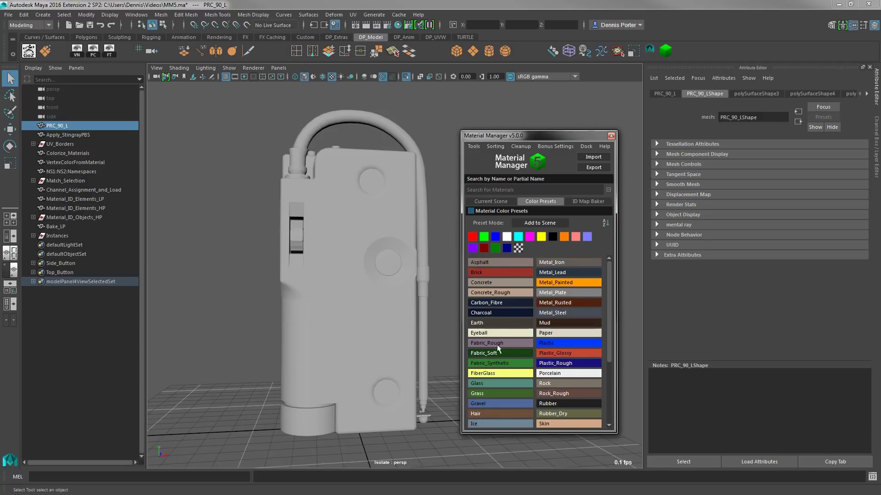
{"action": "left_click", "coordinate": [606, 223]}
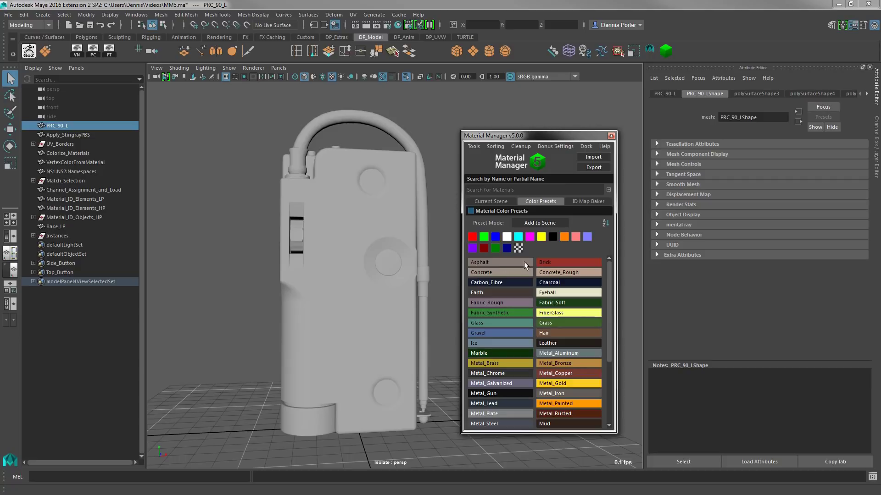
{"action": "left_click", "coordinate": [605, 223]}
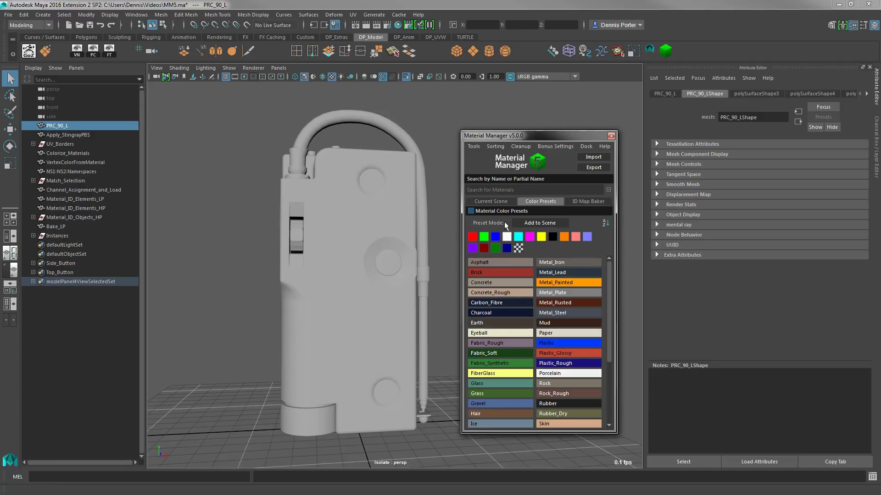
Step: View the current scene's materials, return to the color presets and examine the swatch and preset lists in mm_material_presets.txt
{"action": "left_click", "coordinate": [502, 202]}
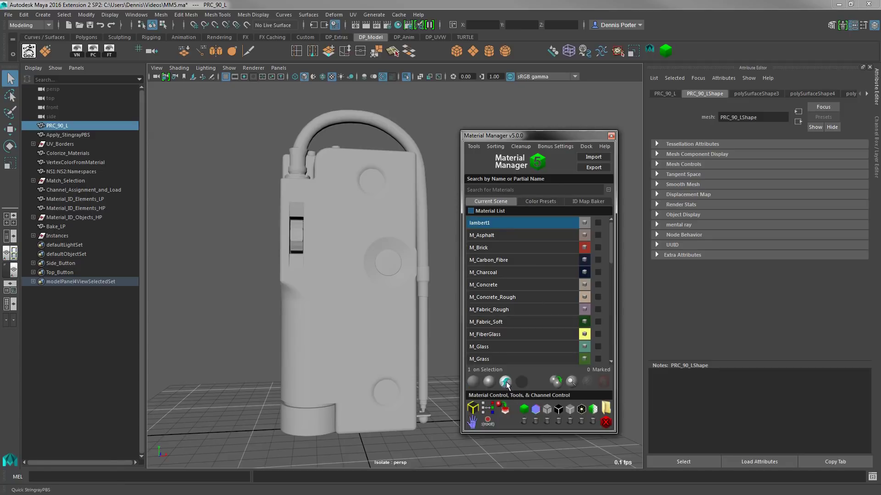
{"action": "left_click", "coordinate": [536, 202]}
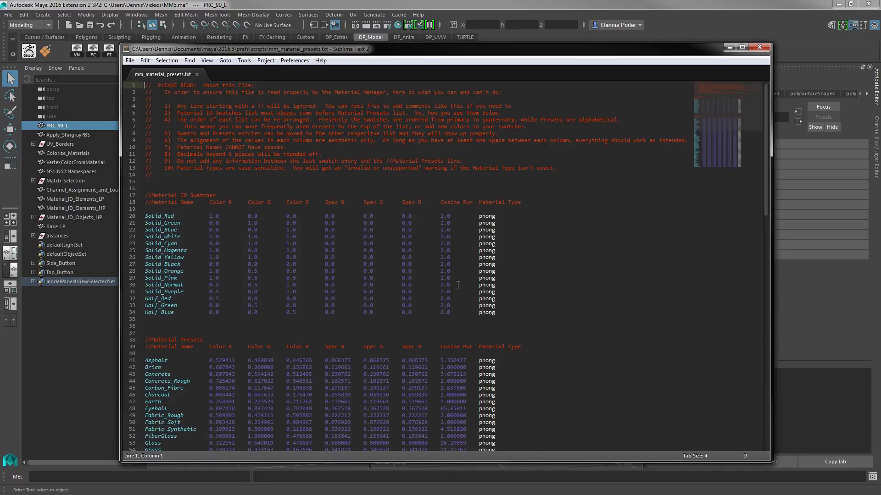
{"action": "scroll", "coordinate": [532, 276], "scroll_direction": "down", "scroll_amount": 5}
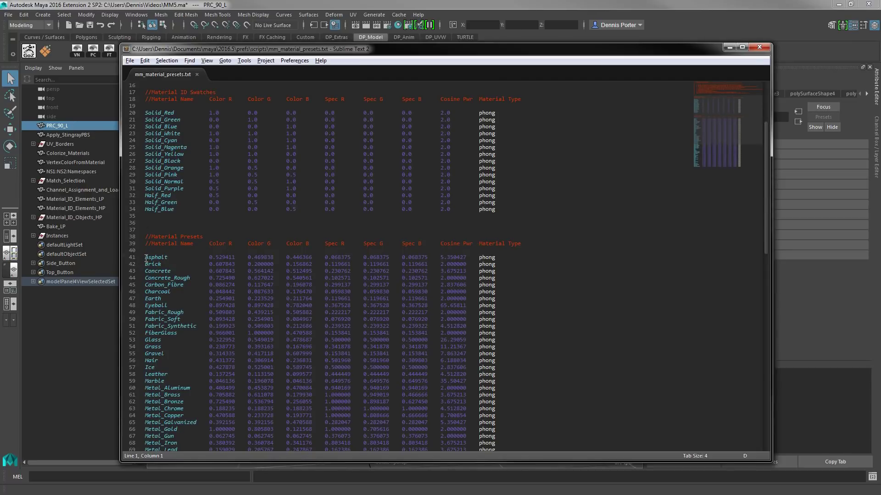
Step: Move the Asphalt, Brick and Concrete lines up to the end of the Material ID Swatches list and save the presets file
{"action": "left_click_drag", "start_coordinate": [145, 257], "coordinate": [139, 278]}
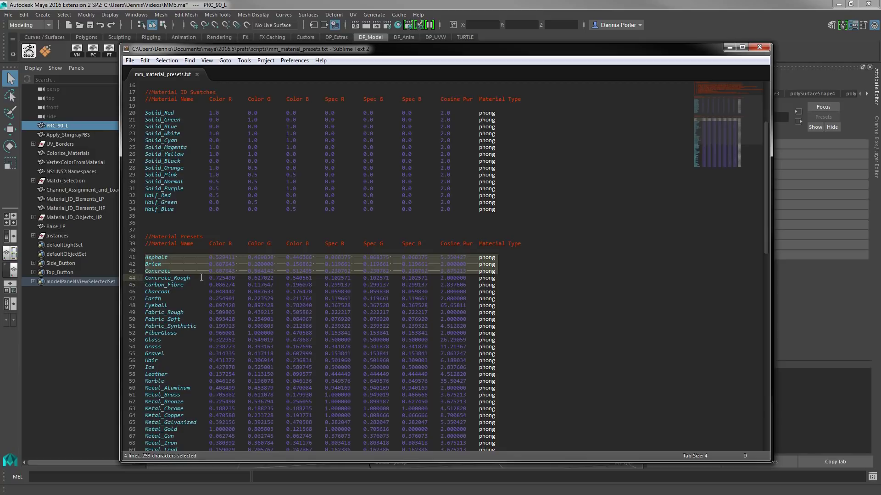
{"action": "key", "text": "ctrl+shift+Up"}
{"action": "key", "text": "ctrl+shift+Up"}
{"action": "key", "text": "ctrl+shift+Up"}
{"action": "key", "text": "ctrl+shift+Up"}
{"action": "key", "text": "ctrl+shift+Up"}
{"action": "key", "text": "ctrl+shift+Up"}
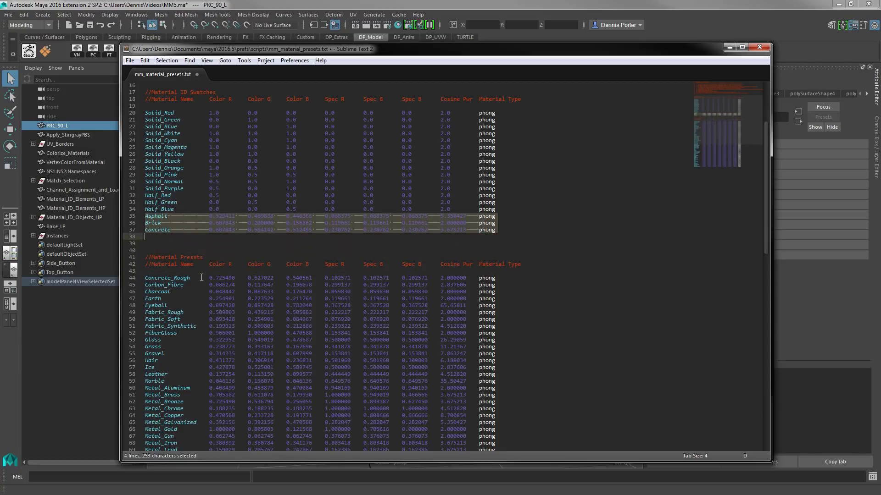
{"action": "key", "text": "ctrl+s"}
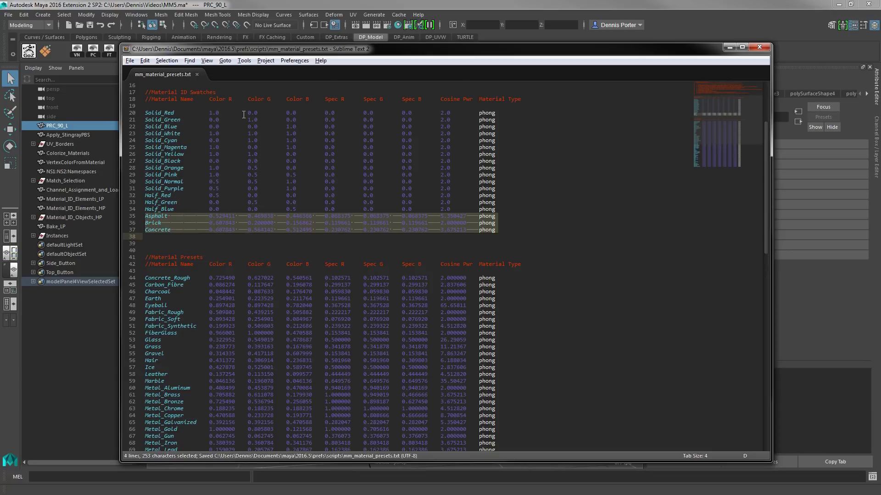
Step: Switch to Maya, relaunch Material Manager and view the reloaded color presets
{"action": "left_click", "coordinate": [265, 5]}
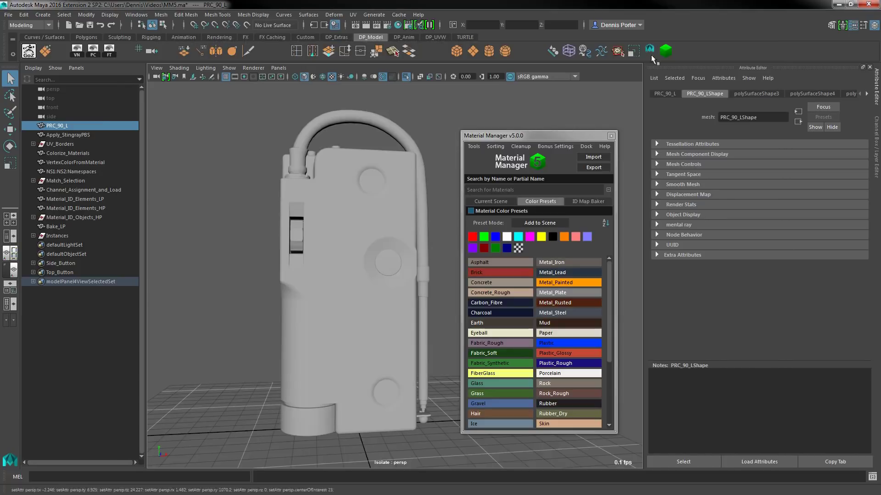
{"action": "left_click", "coordinate": [664, 52]}
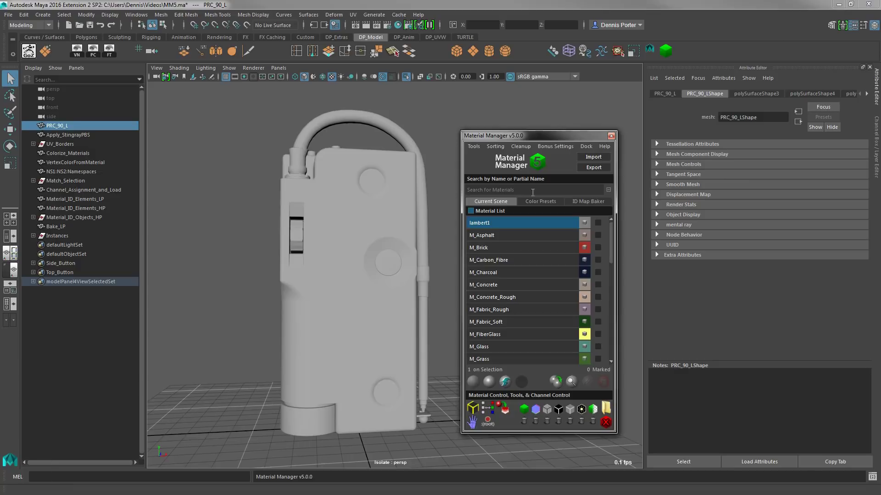
{"action": "left_click", "coordinate": [538, 199]}
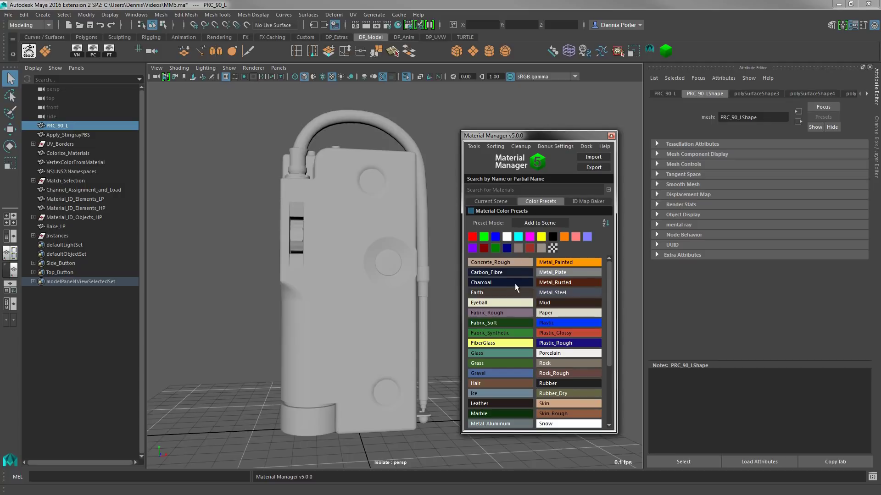
Step: Switch to Sublime Text, move the Asphalt, Brick and Concrete lines back under Material Presets and save the file
{"action": "key", "text": "alt+Tab"}
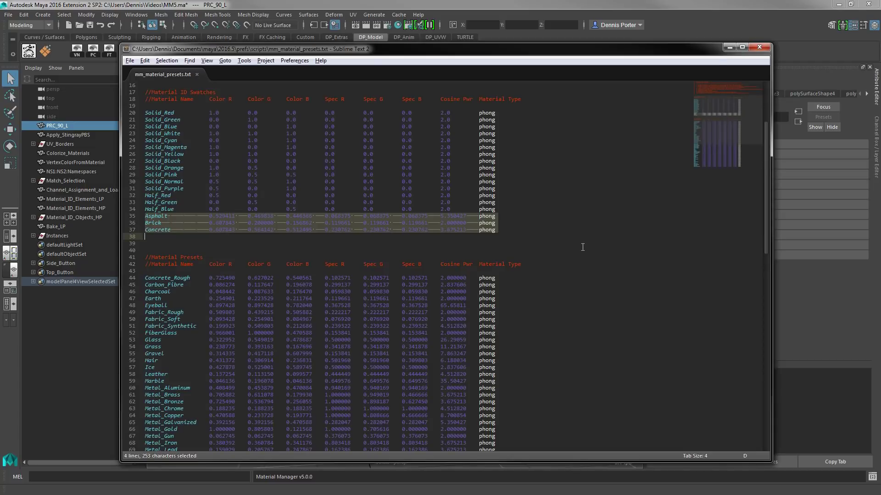
{"action": "key", "text": "ctrl+shift+Down"}
{"action": "key", "text": "ctrl+shift+Down"}
{"action": "key", "text": "ctrl+shift+Down"}
{"action": "key", "text": "ctrl+shift+Down"}
{"action": "key", "text": "ctrl+shift+Down"}
{"action": "key", "text": "ctrl+shift+Down"}
{"action": "key", "text": "ctrl+s"}
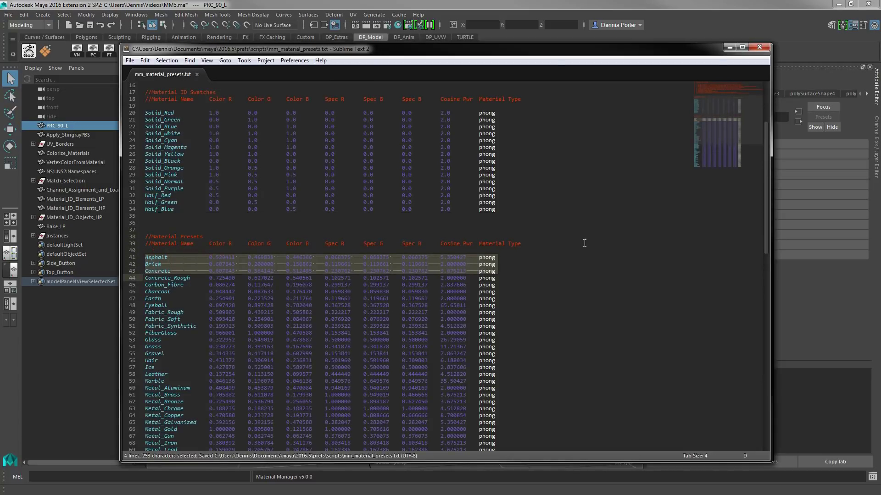
Step: Switch to Maya, relaunch Material Manager, and review the color presets, the ID Map Baker section and the presets file
{"action": "key", "text": "alt+Tab"}
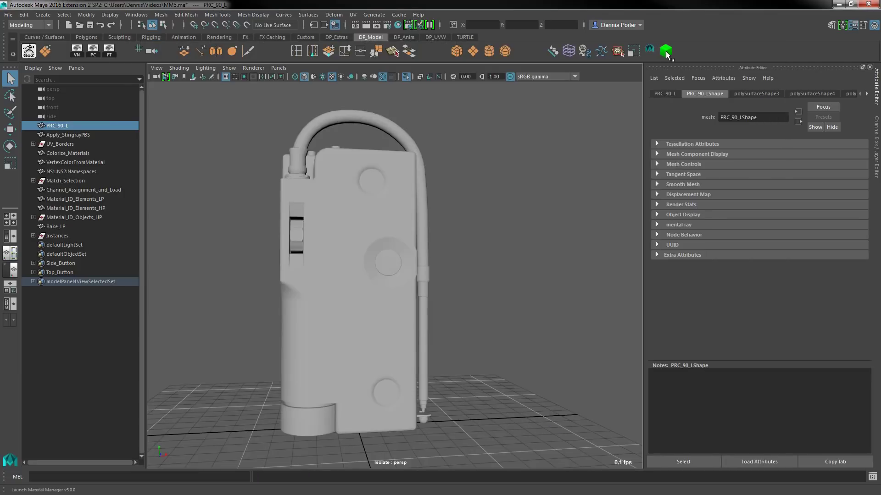
{"action": "left_click", "coordinate": [550, 201]}
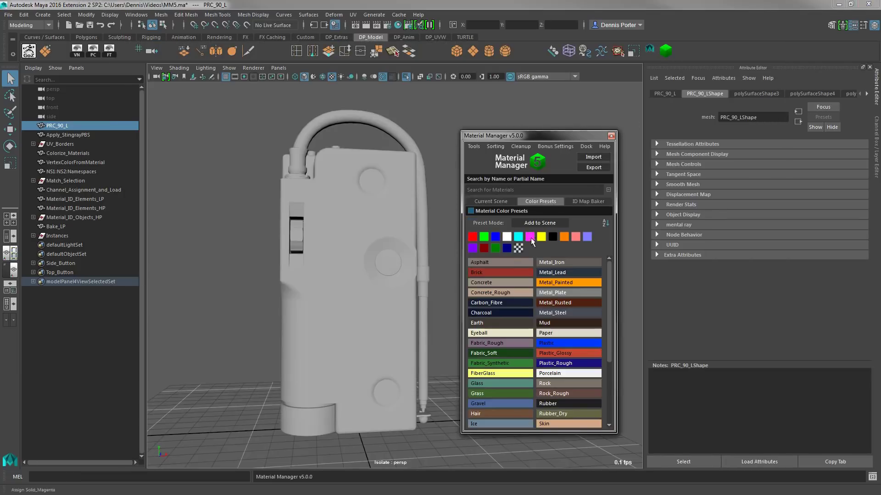
{"action": "key", "text": "alt+Tab"}
{"action": "left_click", "coordinate": [570, 200]}
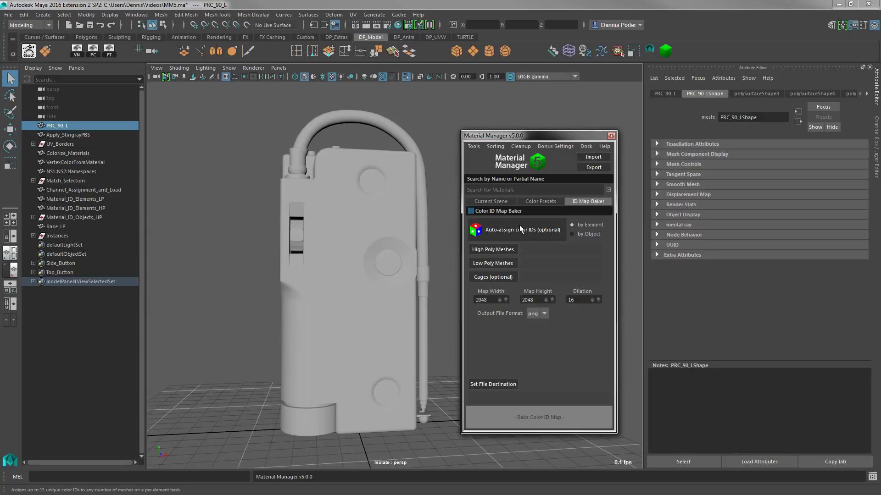
{"action": "left_click", "coordinate": [544, 202]}
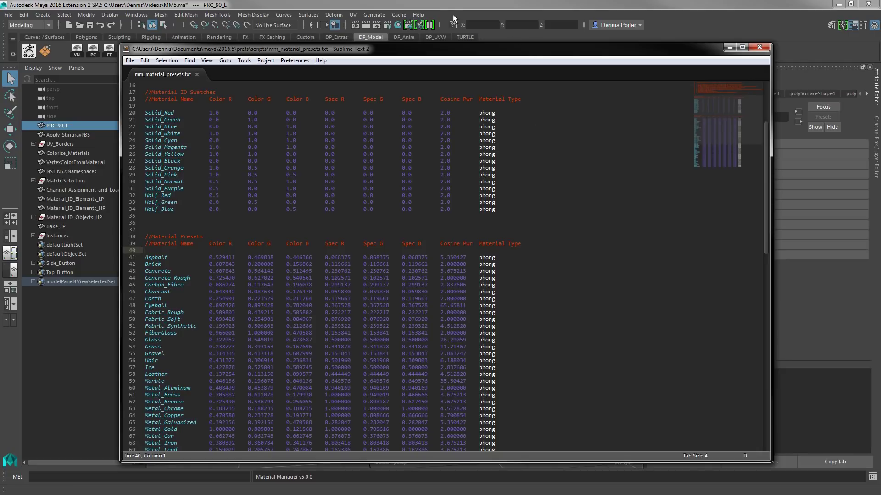
{"action": "left_click", "coordinate": [447, 4]}
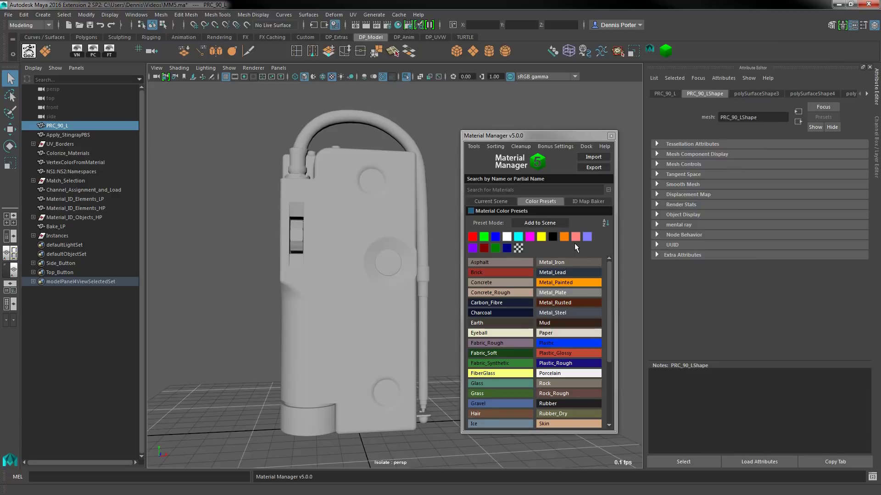
Step: View the current scene's material list and browse the full list of material color presets
{"action": "left_click", "coordinate": [500, 201]}
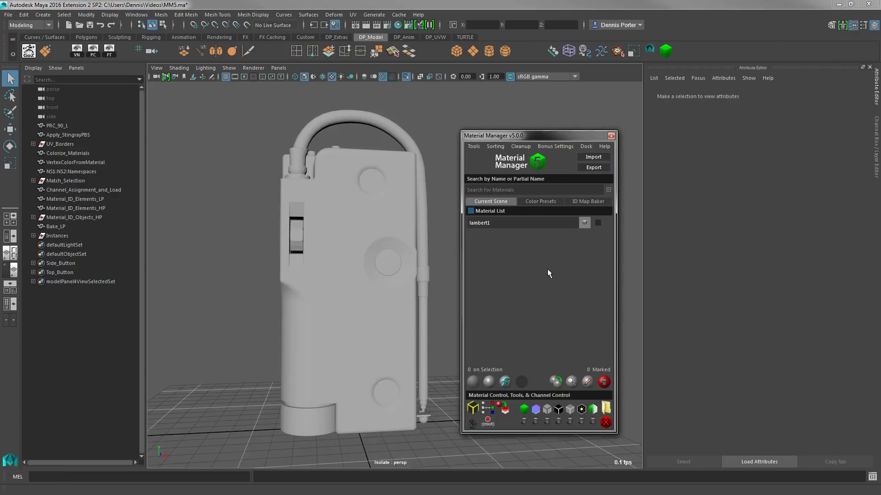
{"action": "left_click", "coordinate": [528, 202]}
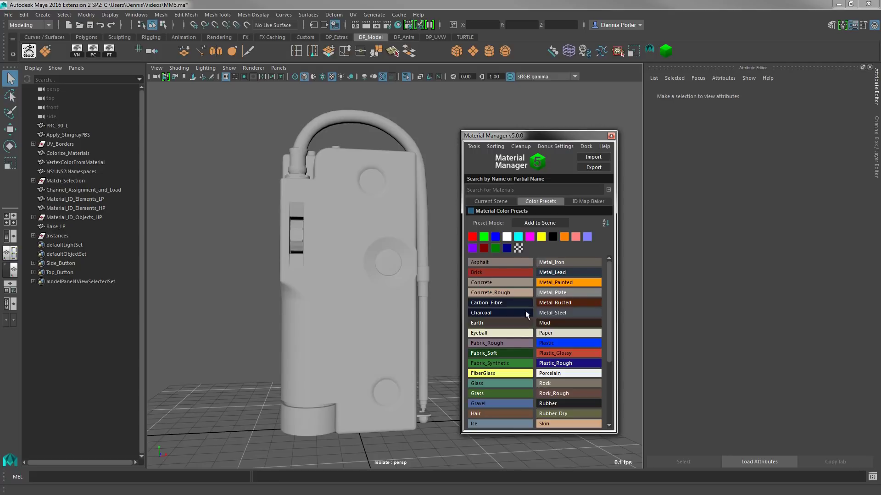
{"action": "scroll", "coordinate": [519, 328], "scroll_direction": "down", "scroll_amount": 1}
{"action": "scroll", "coordinate": [519, 336], "scroll_direction": "down", "scroll_amount": 3}
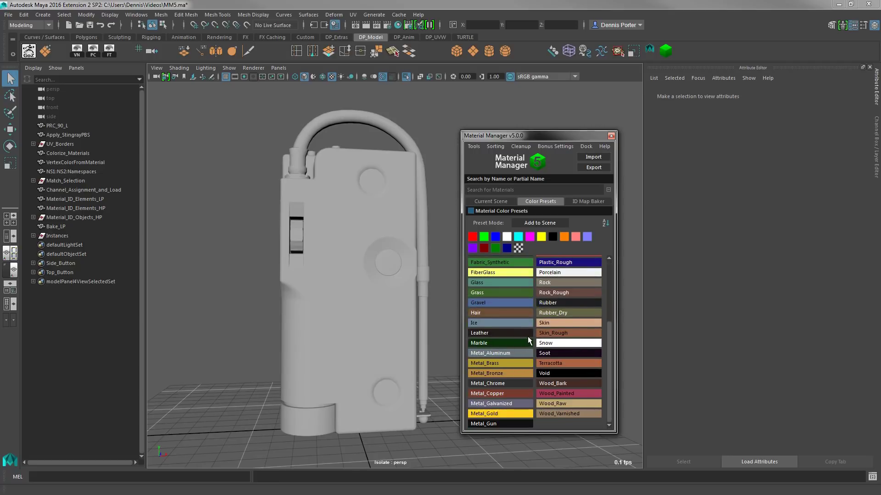
{"action": "scroll", "coordinate": [527, 337], "scroll_direction": "up", "scroll_amount": 4}
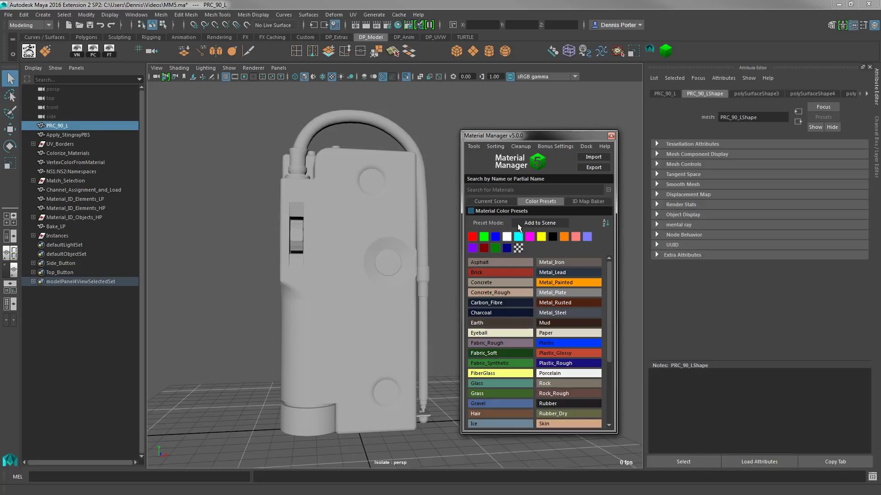
{"action": "left_click", "coordinate": [496, 201]}
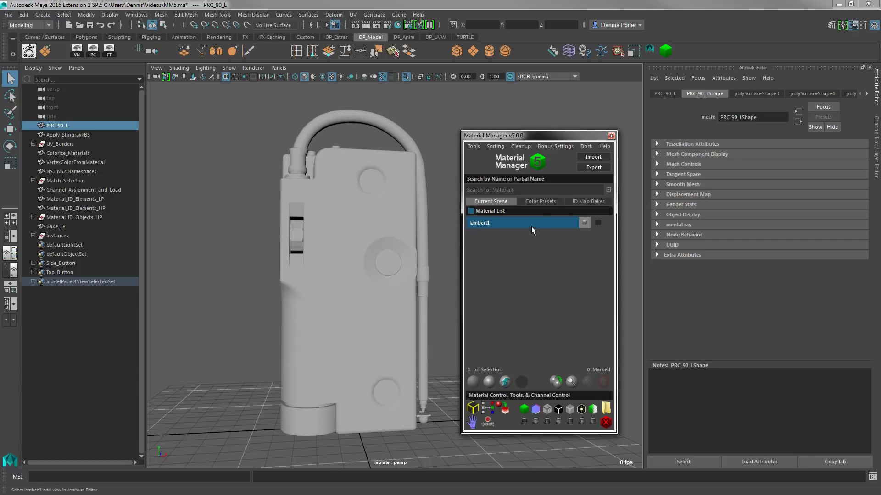
{"action": "left_click", "coordinate": [524, 200]}
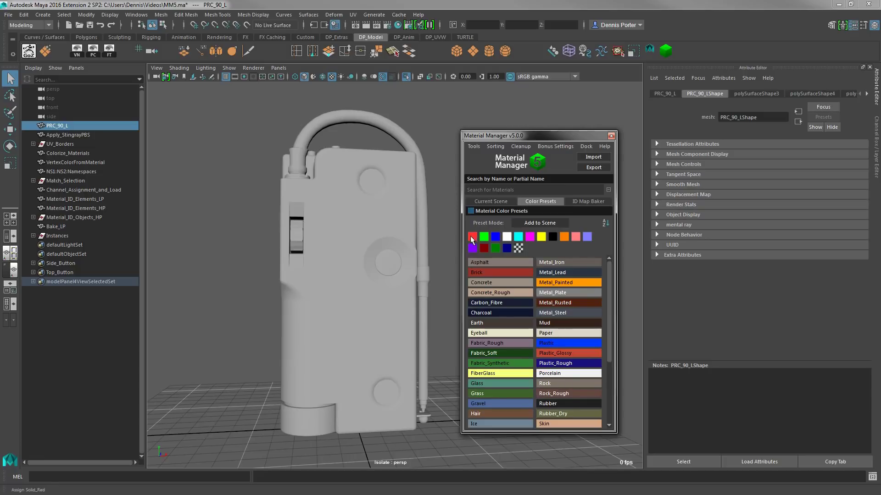
Step: Add the solid red, green, blue, white, cyan, magenta, yellow and black presets to the scene
{"action": "left_click", "coordinate": [381, 227]}
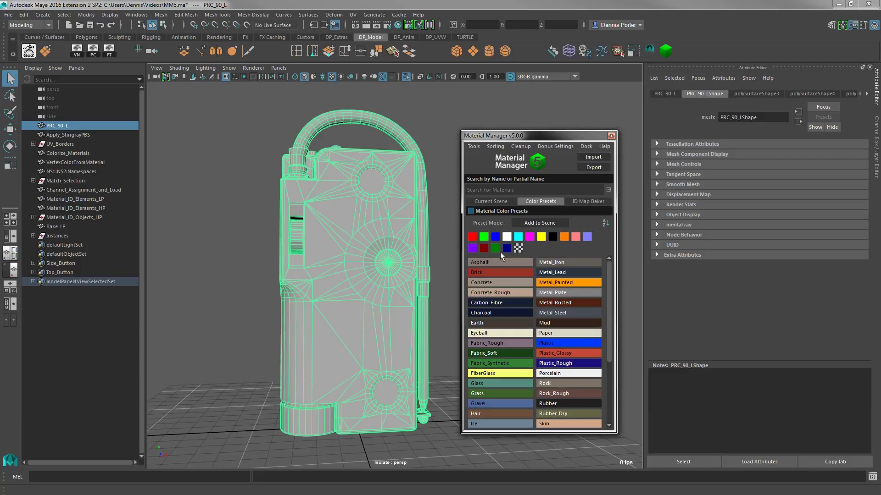
{"action": "left_click", "coordinate": [473, 237]}
{"action": "left_click", "coordinate": [495, 237]}
{"action": "left_click", "coordinate": [507, 236]}
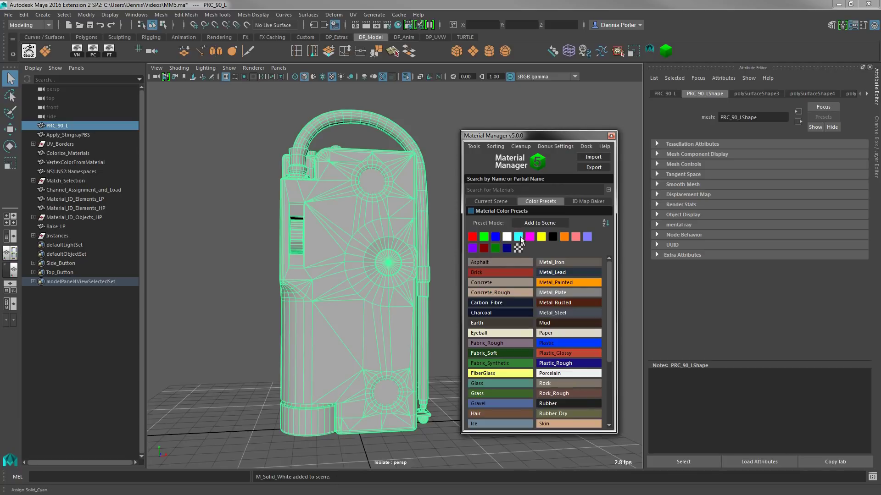
{"action": "left_click", "coordinate": [521, 237]}
{"action": "left_click", "coordinate": [530, 237]}
{"action": "left_click", "coordinate": [542, 237]}
{"action": "left_click", "coordinate": [552, 237]}
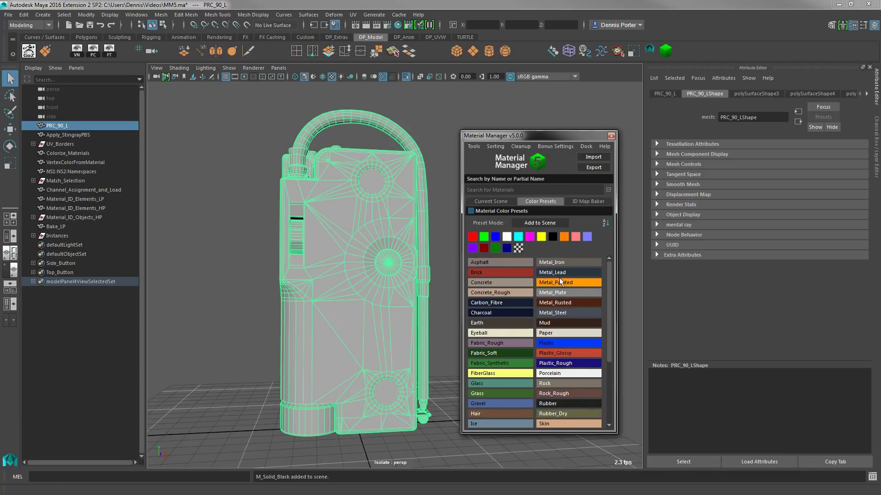
Step: Assign M_Solid_Red from the current scene's material list to the PRC_90_L mesh
{"action": "left_click", "coordinate": [492, 202]}
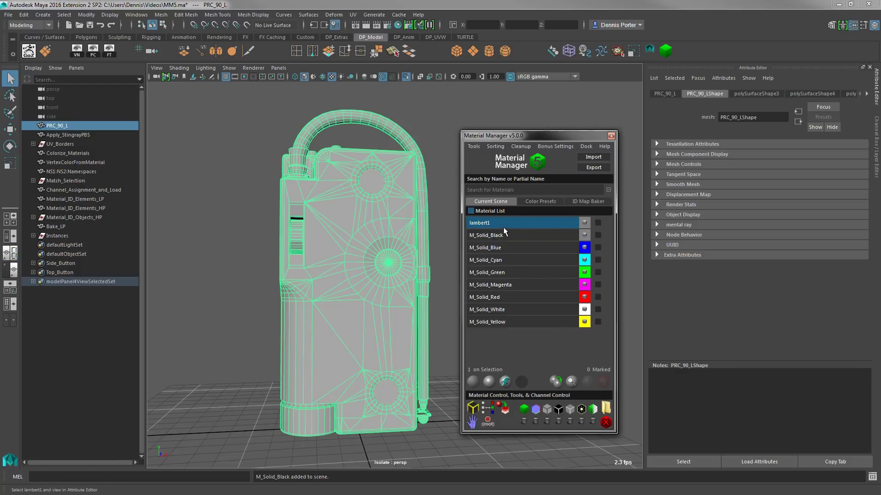
{"action": "left_click", "coordinate": [398, 209]}
{"action": "left_click", "coordinate": [584, 299]}
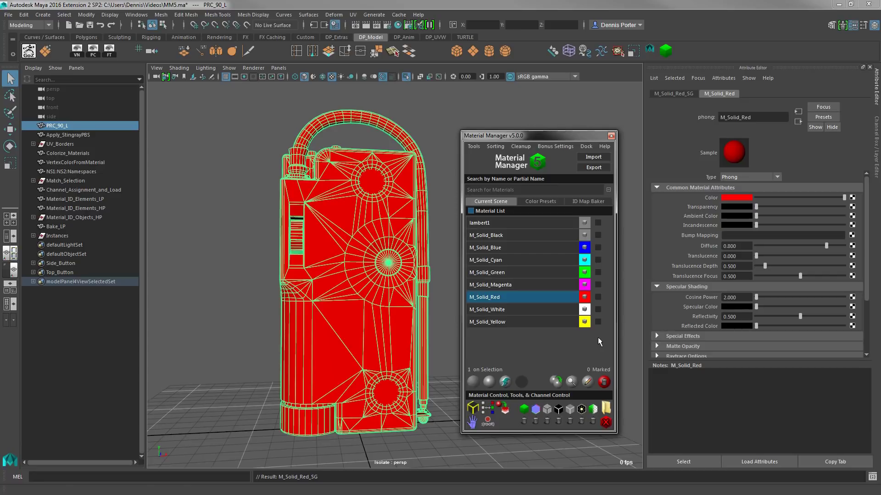
Step: Mark M_Solid_Red, M_Solid_Magenta, M_Solid_Green and M_Solid_Cyan, and turn off auto-appending "M_" to new materials
{"action": "left_click", "coordinate": [596, 297]}
{"action": "left_click", "coordinate": [596, 284]}
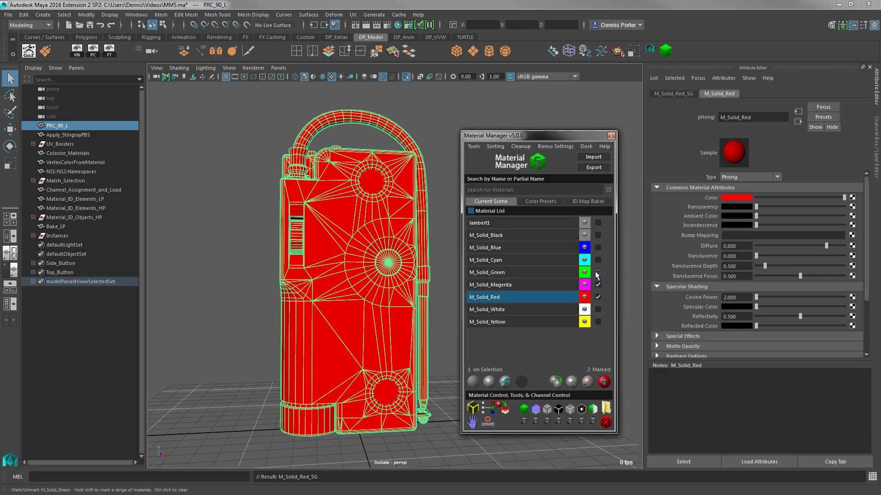
{"action": "left_click", "coordinate": [596, 272]}
{"action": "left_click", "coordinate": [596, 260]}
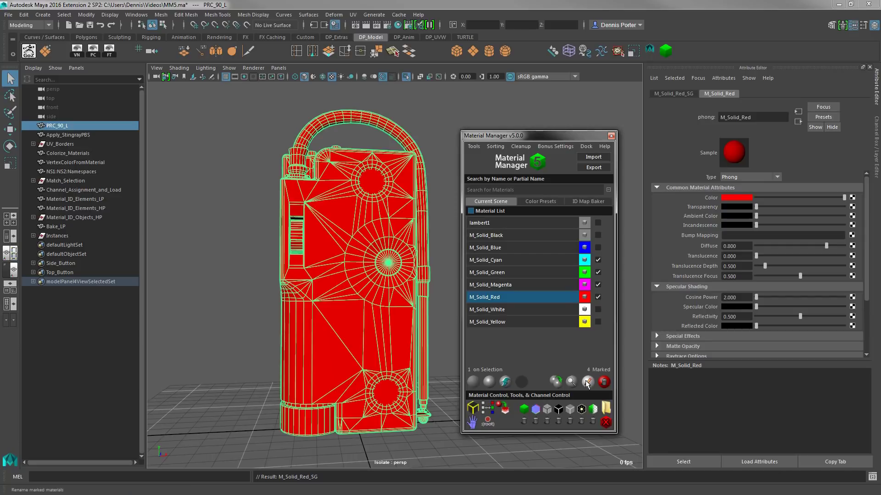
{"action": "left_click", "coordinate": [555, 146]}
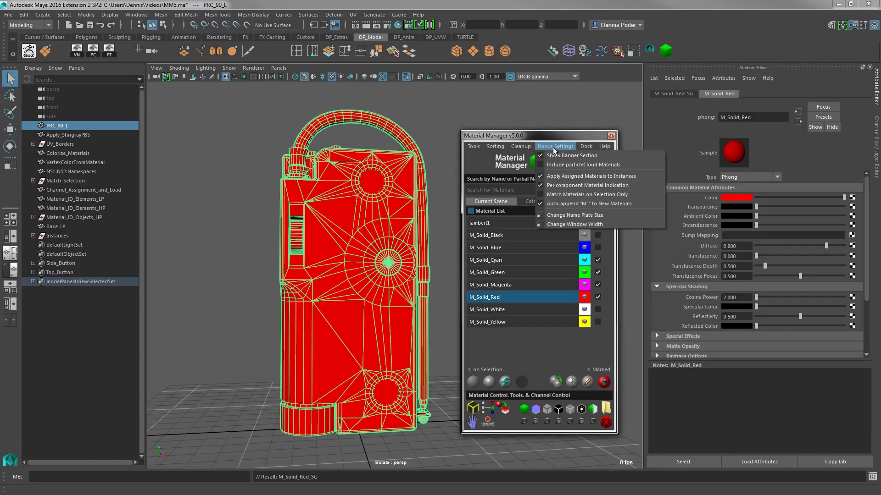
{"action": "left_click", "coordinate": [559, 203]}
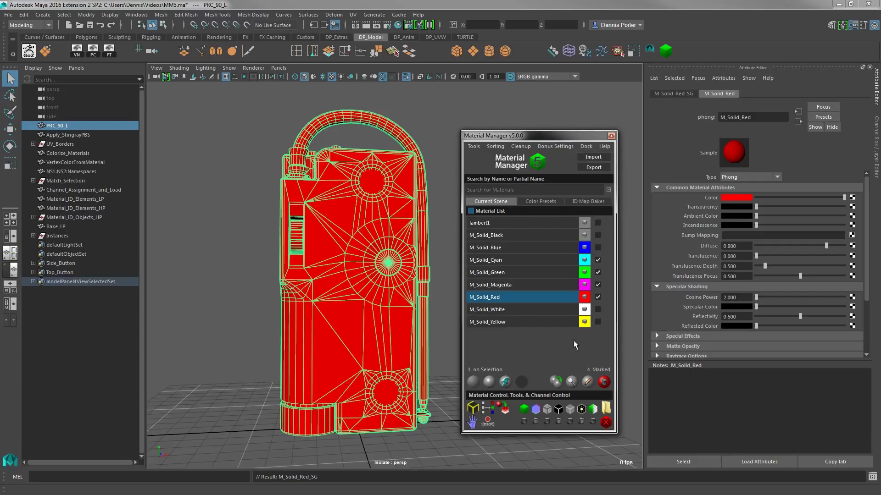
Step: Rename the four marked materials as Cyan, Green, Magenta and Red
{"action": "left_click", "coordinate": [587, 382]}
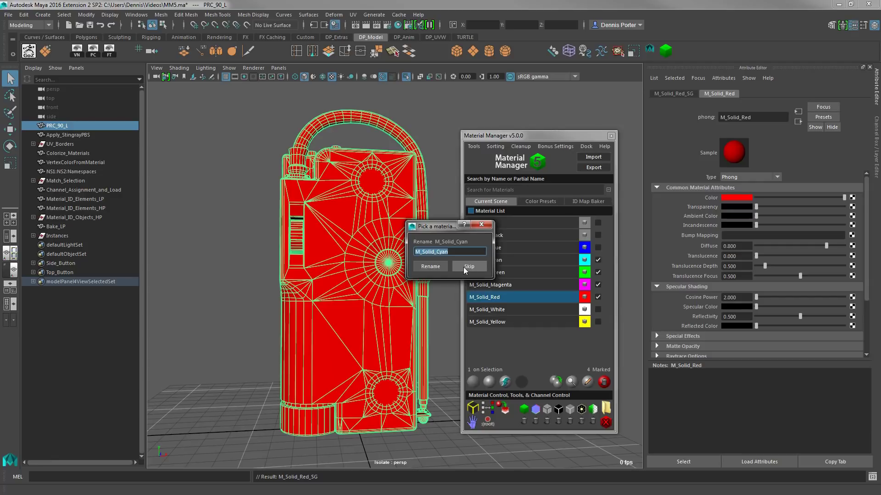
{"action": "type", "text": "Cyan"}
{"action": "key", "text": "Return"}
{"action": "type", "text": "Green"}
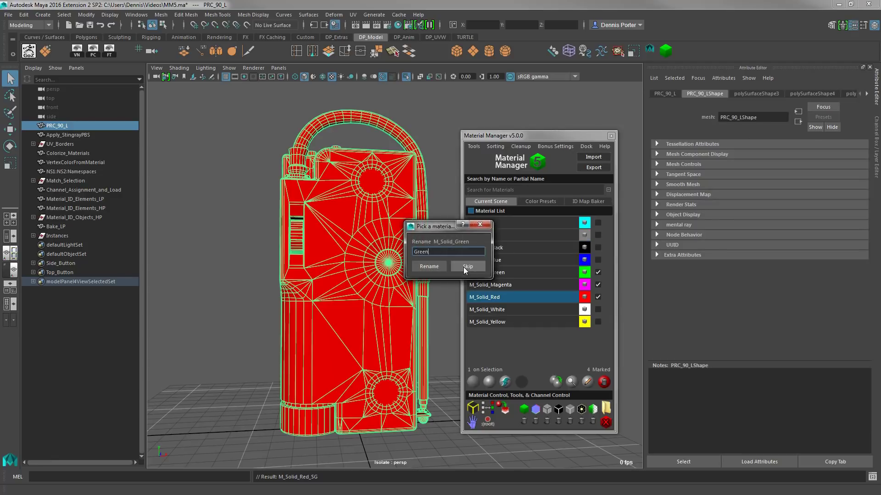
{"action": "key", "text": "Return"}
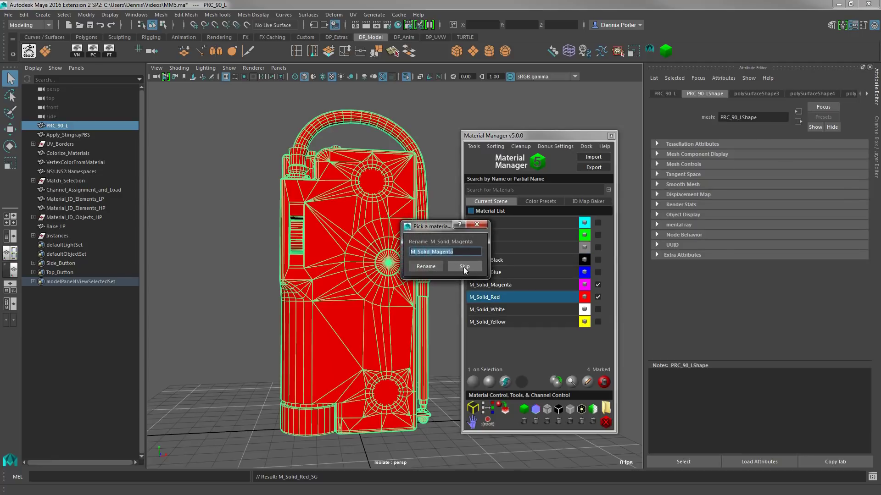
{"action": "type", "text": "Magenta"}
{"action": "key", "text": "Return"}
{"action": "type", "text": "Red"}
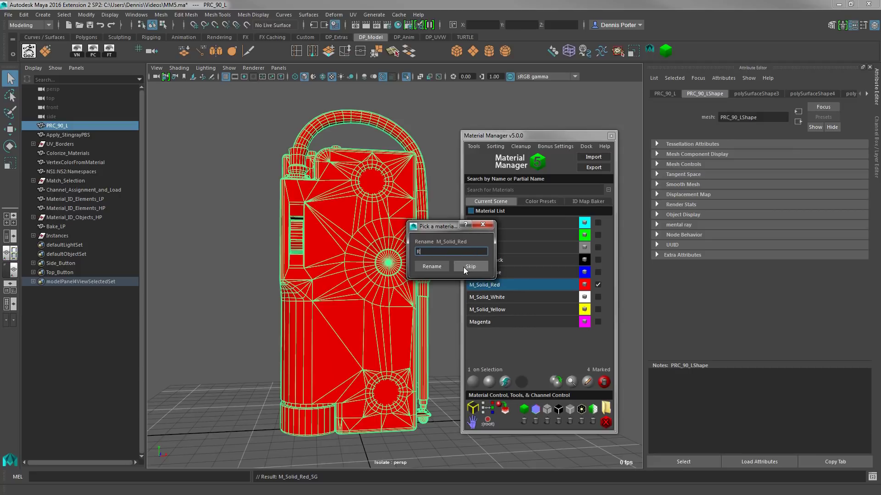
{"action": "key", "text": "Return"}
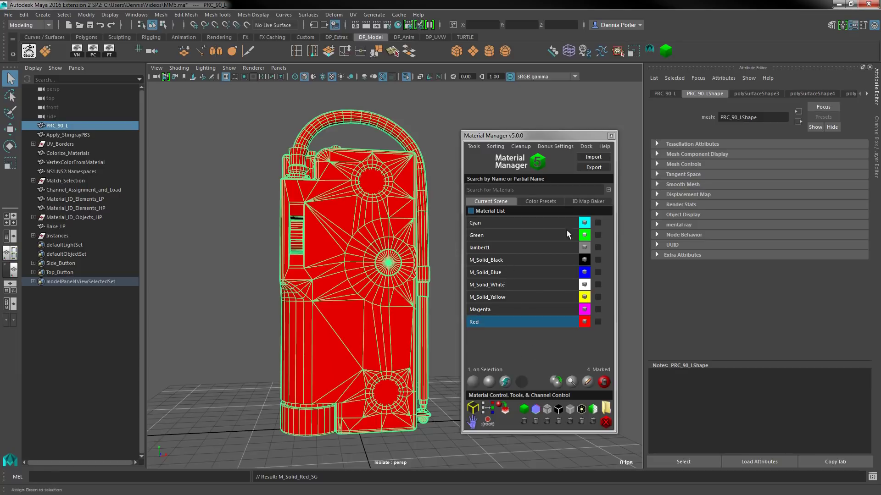
Step: Mark the Cyan, Green, Magenta and Red materials and delete them from the scene
{"action": "left_click", "coordinate": [598, 223]}
{"action": "left_click", "coordinate": [598, 235]}
{"action": "left_click", "coordinate": [598, 310]}
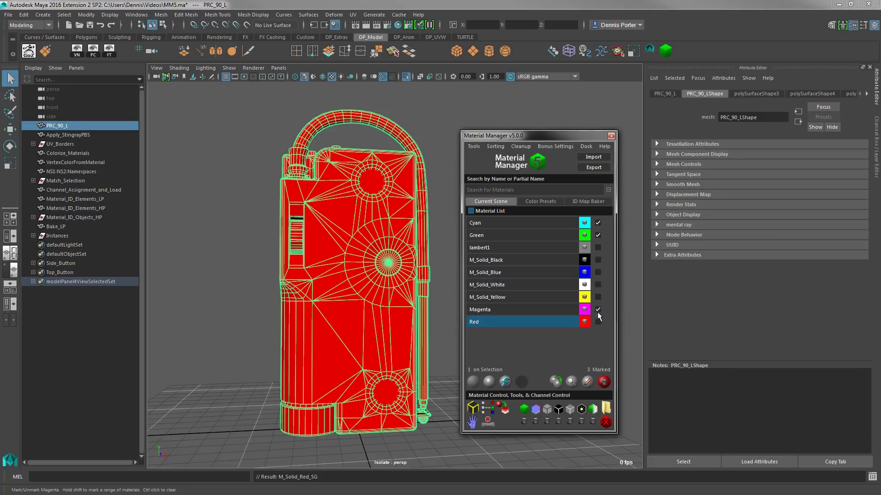
{"action": "left_click", "coordinate": [598, 322]}
{"action": "left_click", "coordinate": [603, 382]}
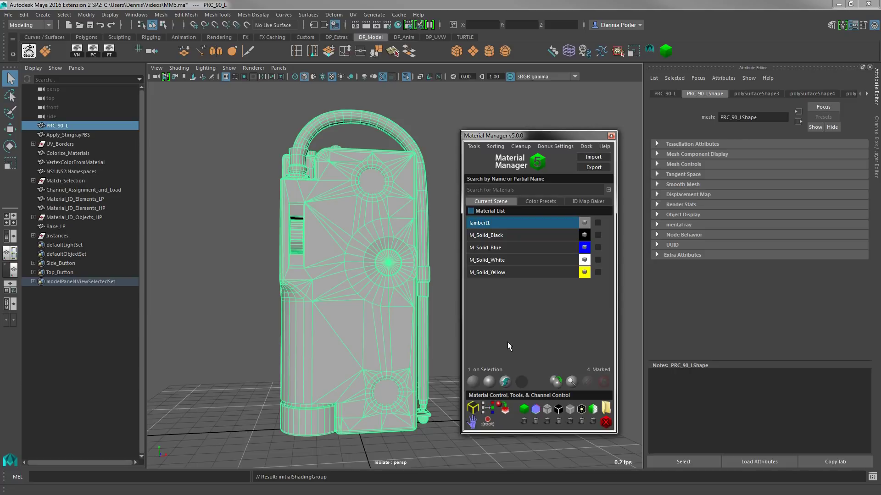
Step: Turn auto-appending "M_" to new materials back on and add the solid red, green, cyan and magenta presets to the scene
{"action": "left_click", "coordinate": [564, 145]}
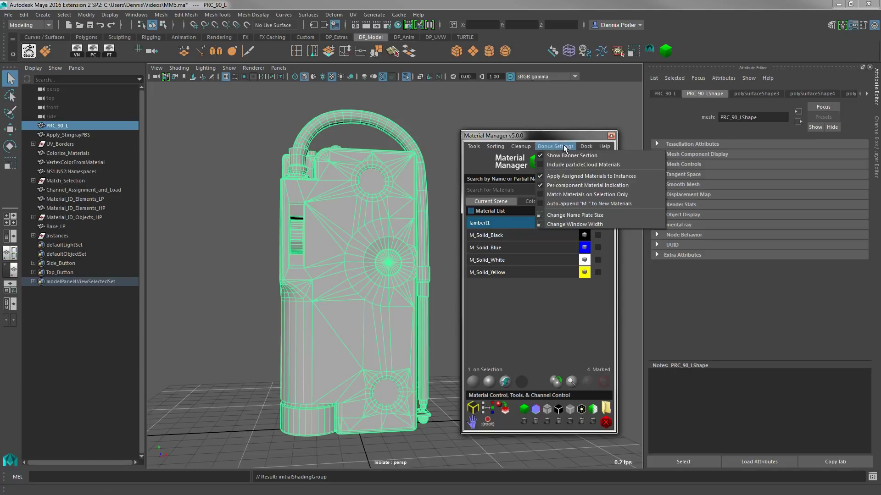
{"action": "left_click", "coordinate": [565, 205]}
{"action": "left_click", "coordinate": [537, 201]}
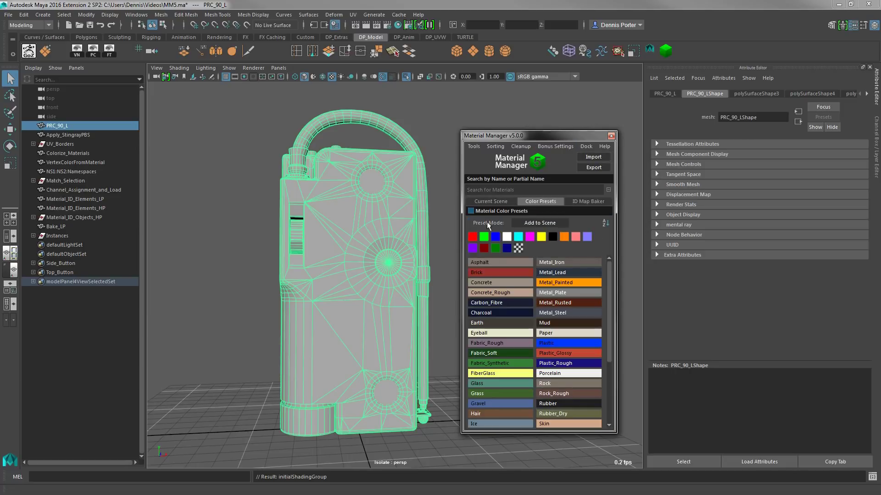
{"action": "left_click", "coordinate": [472, 237]}
{"action": "left_click", "coordinate": [484, 237]}
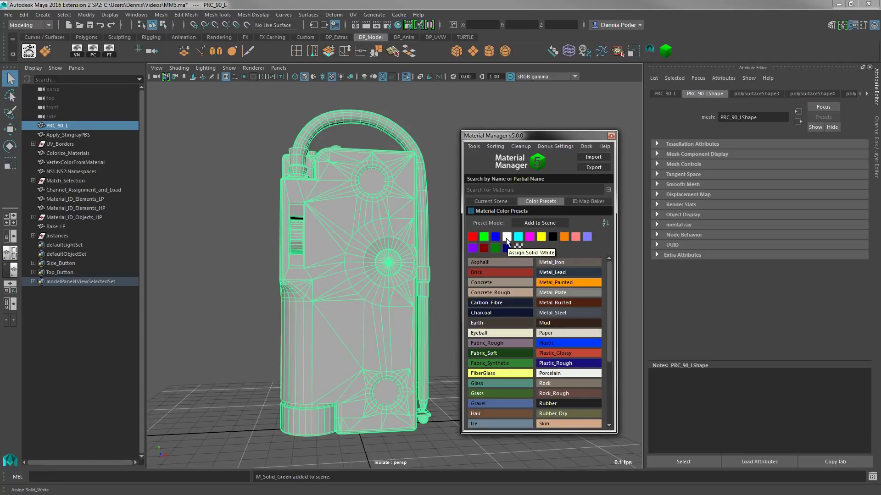
{"action": "left_click", "coordinate": [507, 239]}
{"action": "left_click", "coordinate": [519, 238]}
{"action": "left_click", "coordinate": [531, 238]}
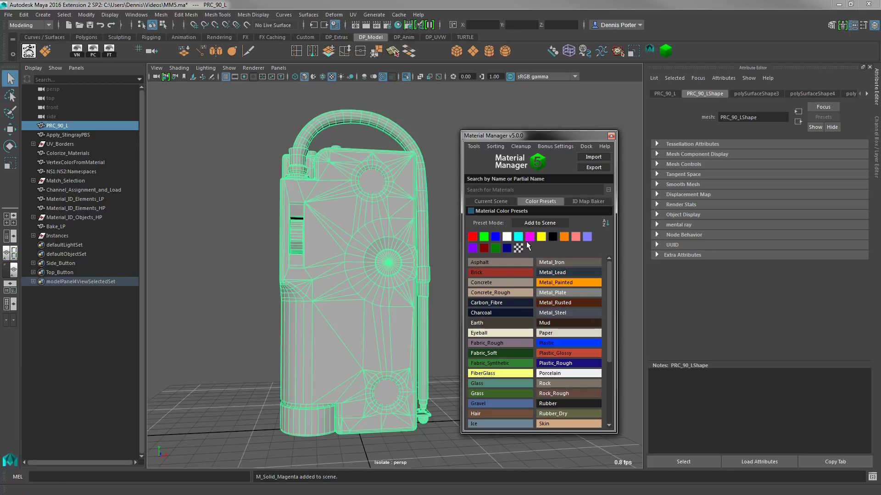
Step: View the current scene's material list and review the Per-component Material Indication option in the bonus settings
{"action": "left_click", "coordinate": [492, 202]}
{"action": "left_click", "coordinate": [555, 146]}
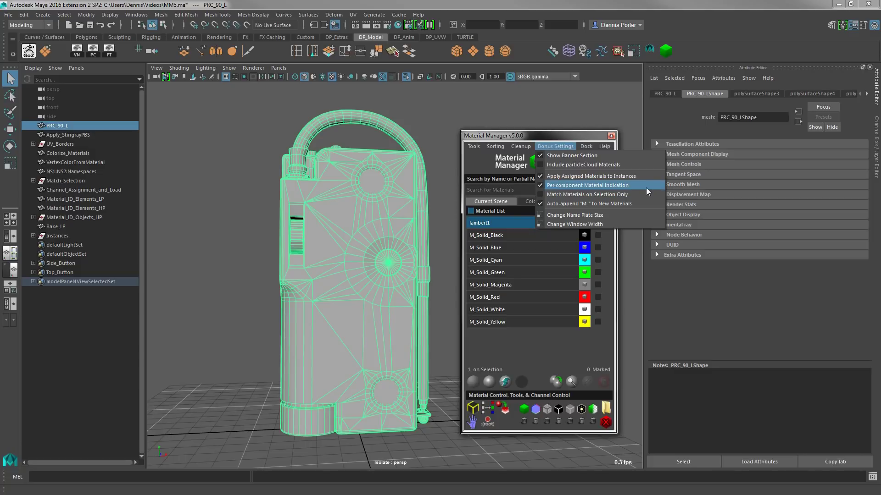
{"action": "left_click", "coordinate": [549, 348]}
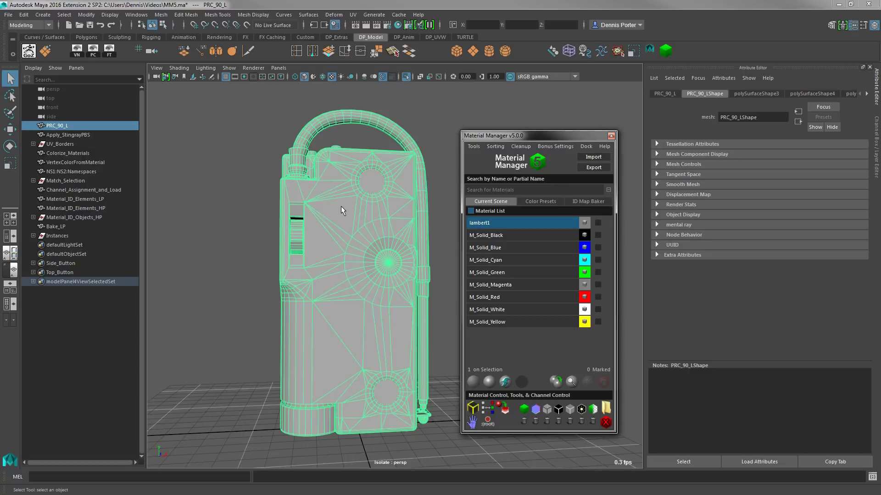
Step: Assign M_Solid_Green to the upper faces of PRC_90_L, trying M_Solid_Magenta on them first, and M_Solid_Red to the lower faces
{"action": "key", "text": "F11"}
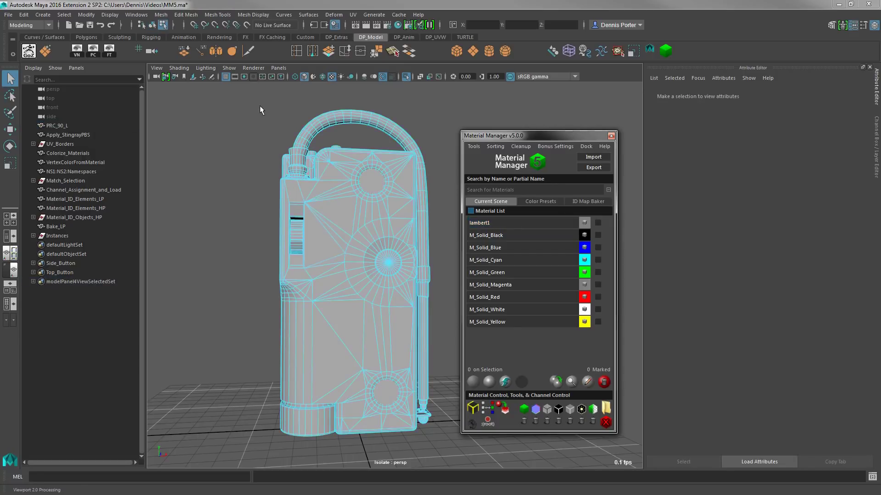
{"action": "left_click_drag", "start_coordinate": [259, 106], "coordinate": [441, 277]}
{"action": "left_click", "coordinate": [584, 285]}
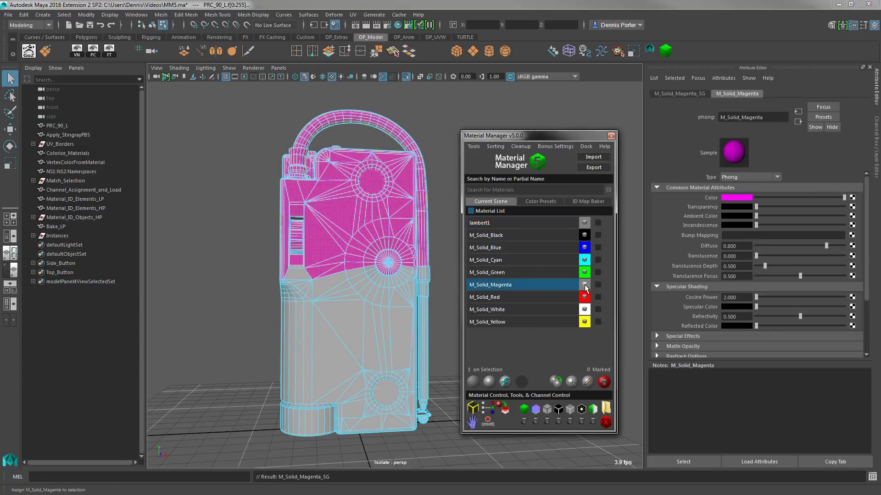
{"action": "left_click", "coordinate": [585, 272]}
{"action": "left_click_drag", "start_coordinate": [242, 421], "coordinate": [431, 296]}
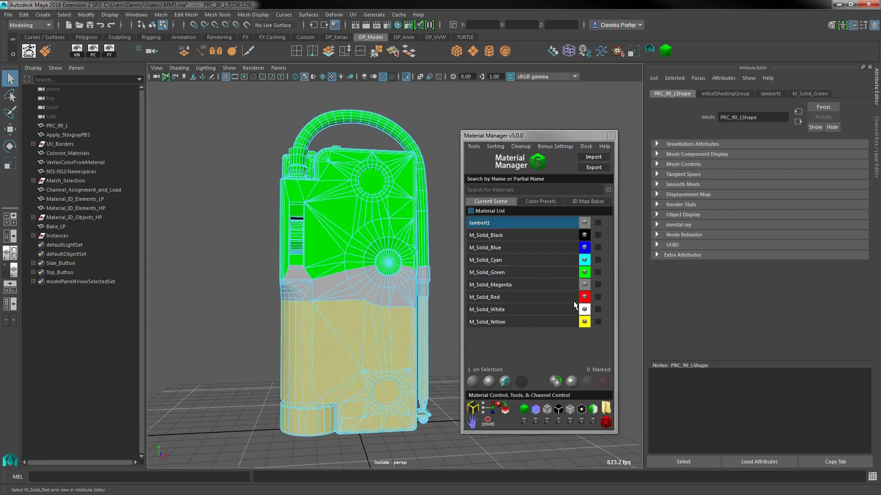
{"action": "left_click", "coordinate": [584, 296]}
{"action": "key", "text": "F8"}
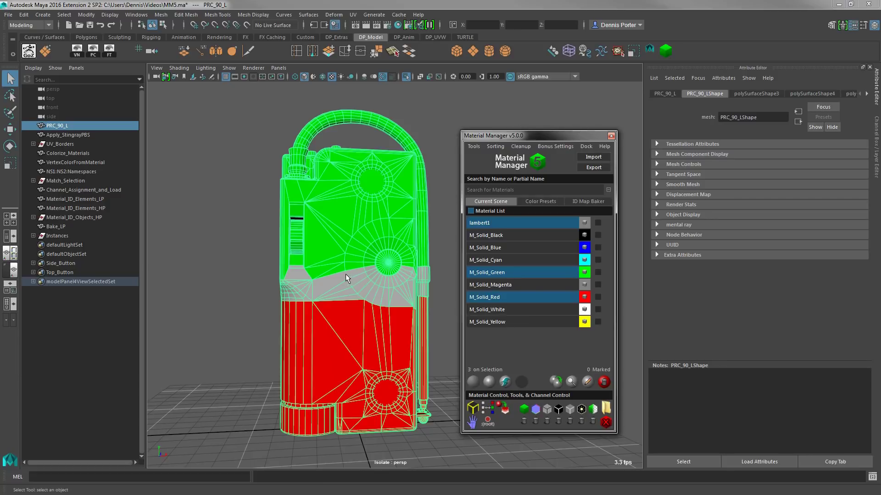
Step: Select a single green face on PRC_90_L and turn off Per-component Material Indication
{"action": "key", "text": "F8"}
{"action": "left_click", "coordinate": [323, 246]}
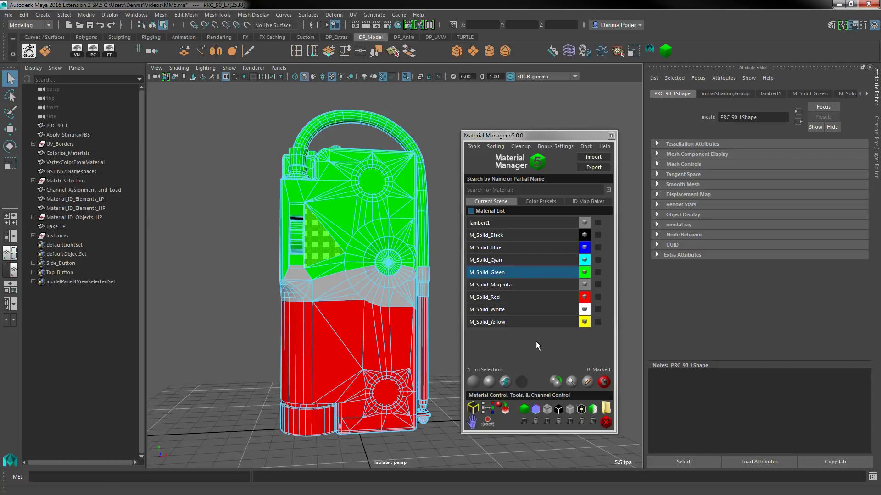
{"action": "mouse_move", "coordinate": [555, 147]}
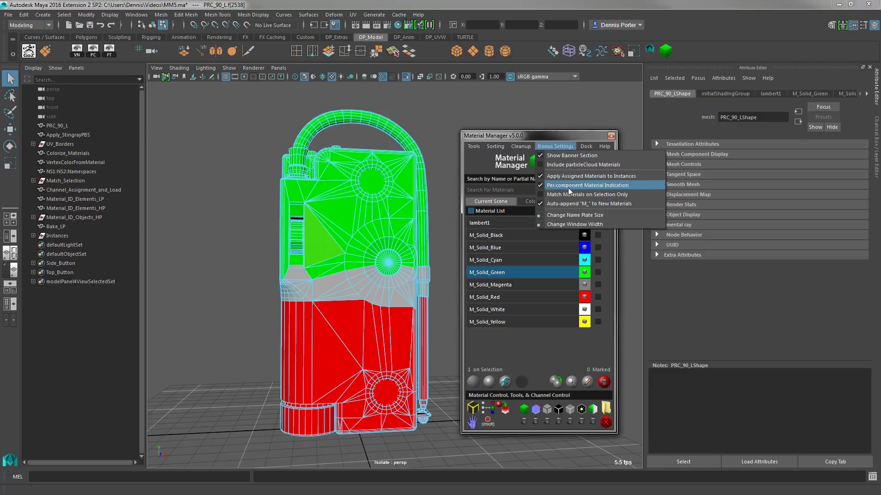
{"action": "left_click", "coordinate": [560, 185]}
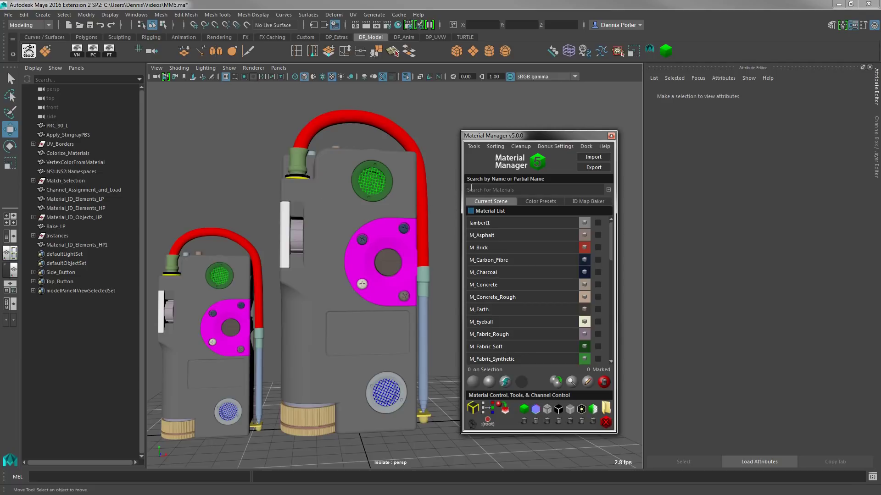
Step: Turn on sorting of assigned materials first and select a single body face on the large Material_ID_Elements_HP mesh
{"action": "left_click", "coordinate": [493, 146]}
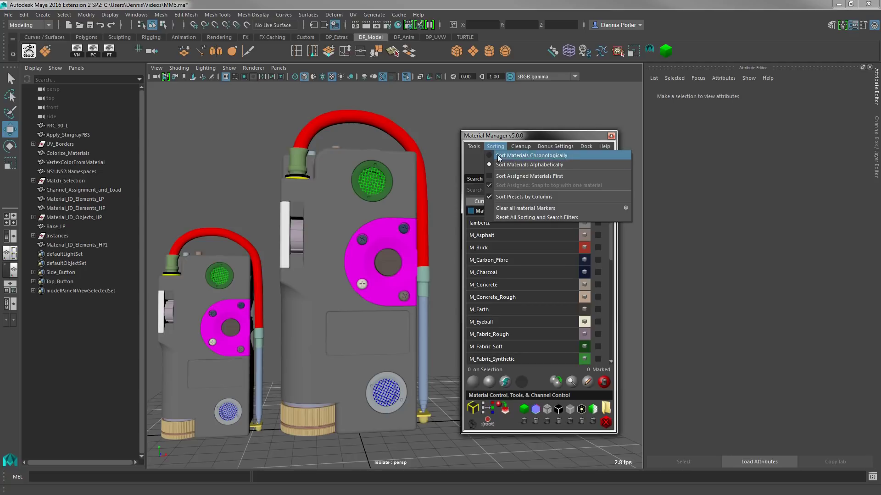
{"action": "left_click", "coordinate": [510, 176]}
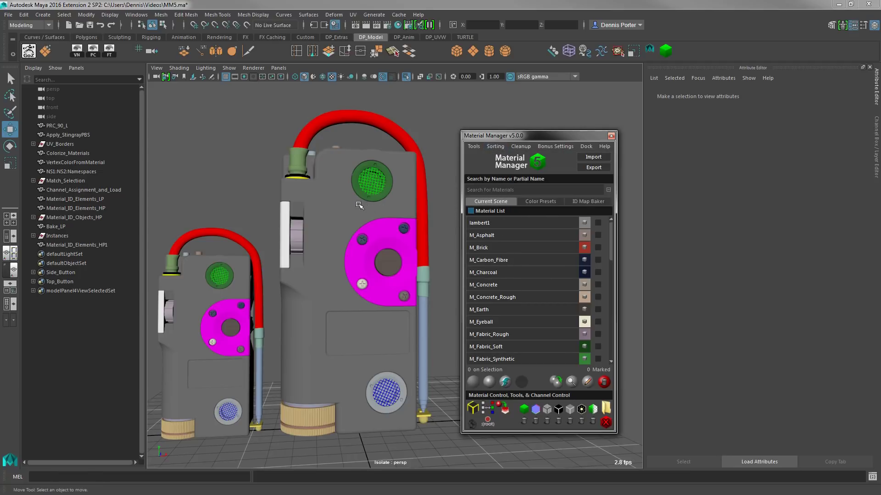
{"action": "left_click", "coordinate": [329, 205]}
{"action": "right_click", "coordinate": [335, 201]}
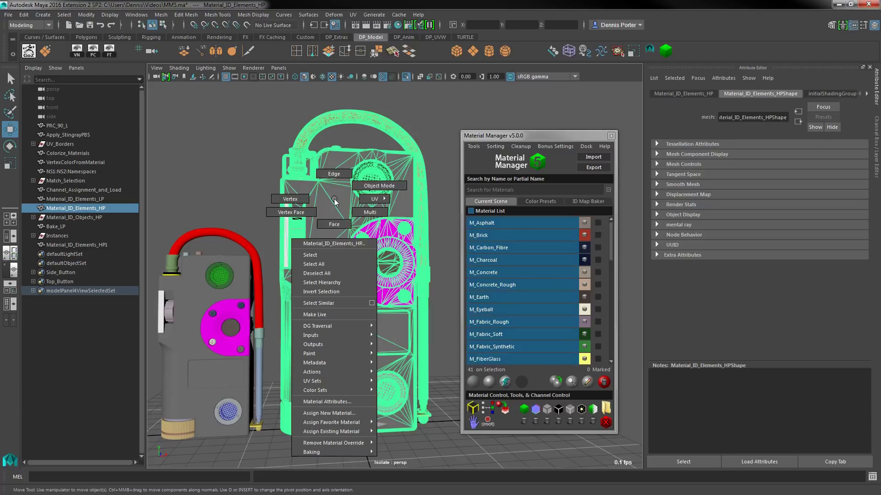
{"action": "right_click_drag", "start_coordinate": [334, 201], "coordinate": [334, 224]}
{"action": "left_click", "coordinate": [336, 201]}
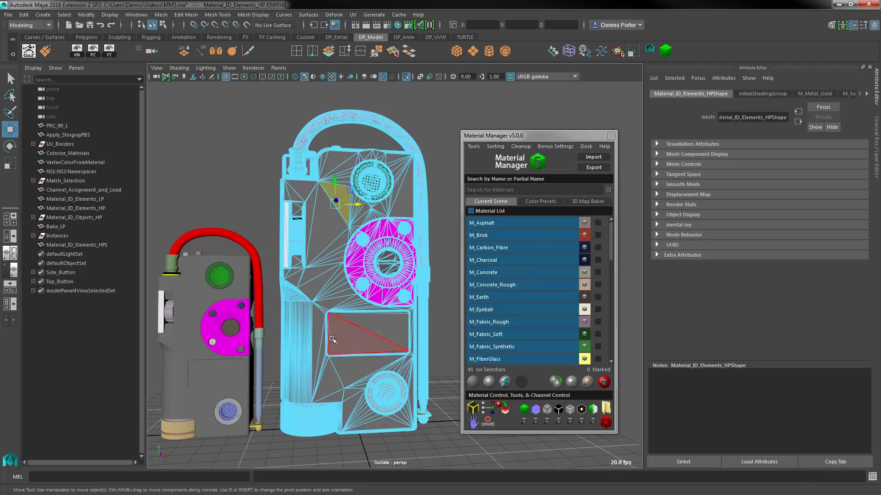
Step: Turn on Per-component Material Indication, mark the selected face's M_Metal_Chrome material and select all faces that use it
{"action": "left_click", "coordinate": [556, 146]}
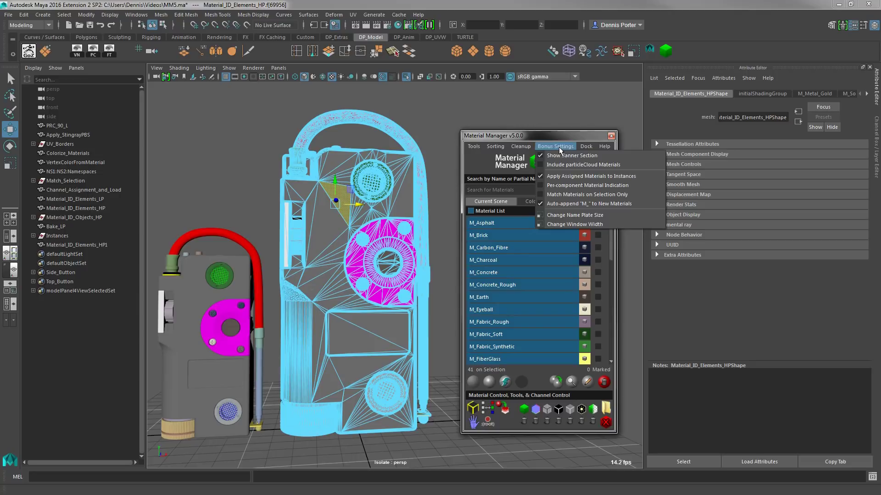
{"action": "left_click", "coordinate": [563, 186]}
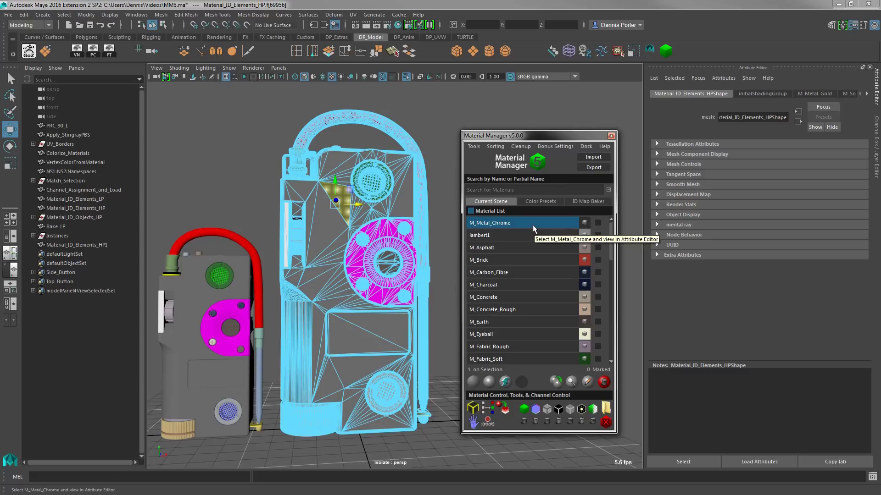
{"action": "left_click", "coordinate": [598, 224]}
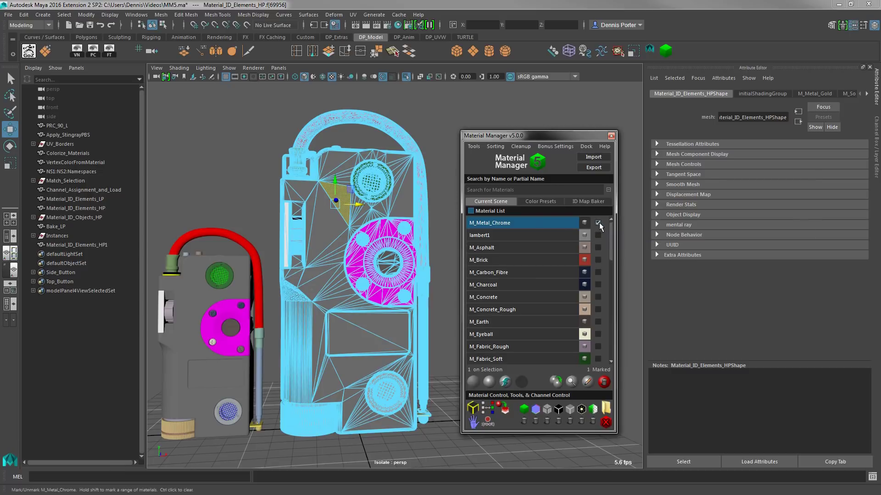
{"action": "left_click", "coordinate": [571, 382]}
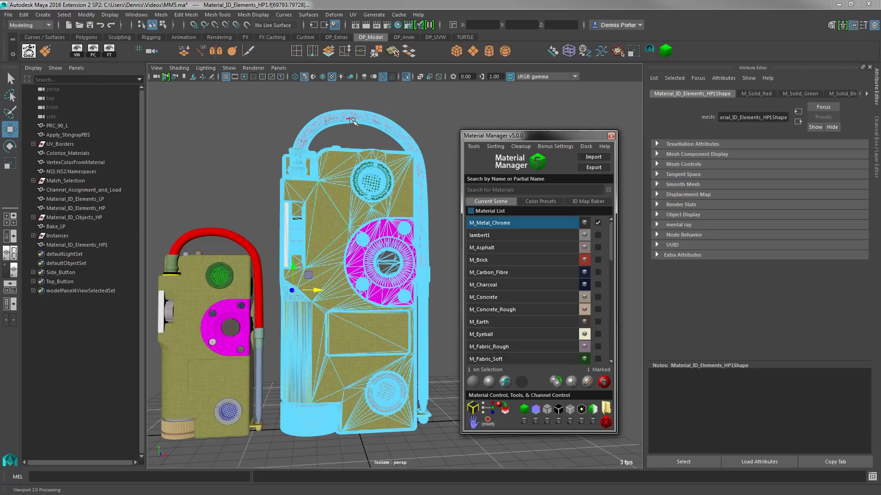
Step: Select the whole large Material_ID_Elements_HP mesh and filter the material list by "chr"
{"action": "right_click_drag", "start_coordinate": [330, 229], "coordinate": [374, 217]}
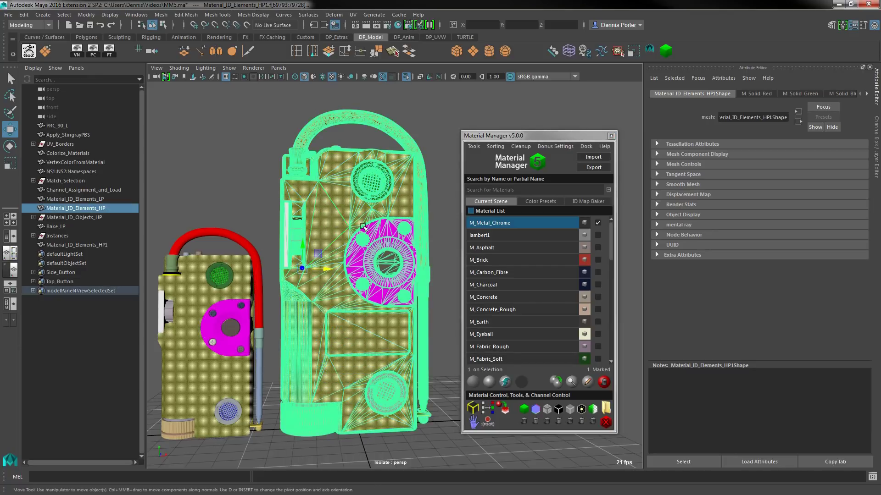
{"action": "left_click", "coordinate": [264, 160]}
{"action": "left_click", "coordinate": [325, 220]}
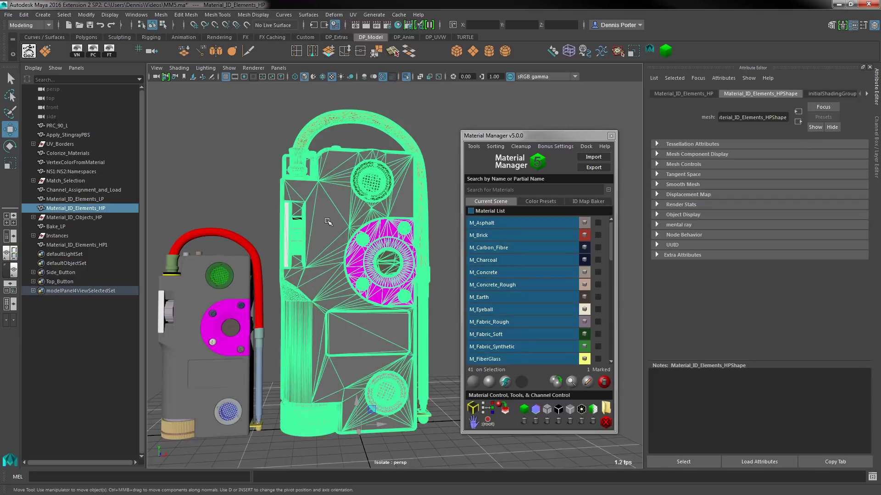
{"action": "left_click", "coordinate": [513, 190]}
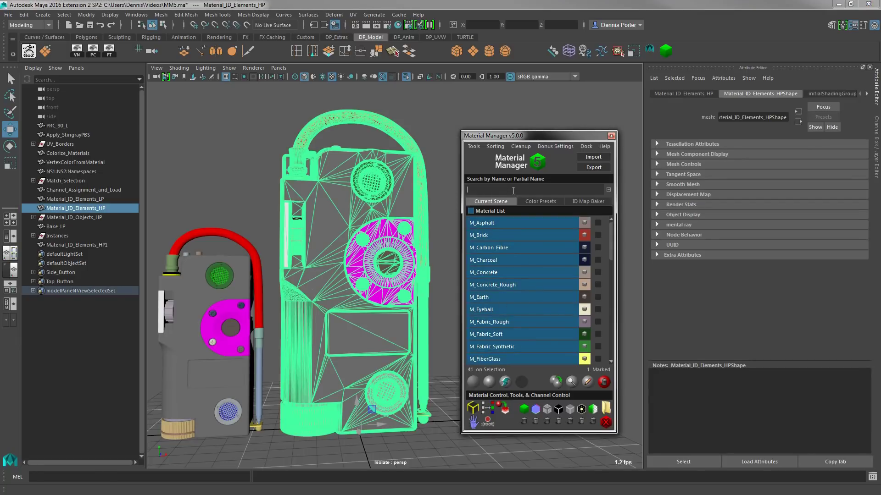
{"action": "type", "text": "chr"}
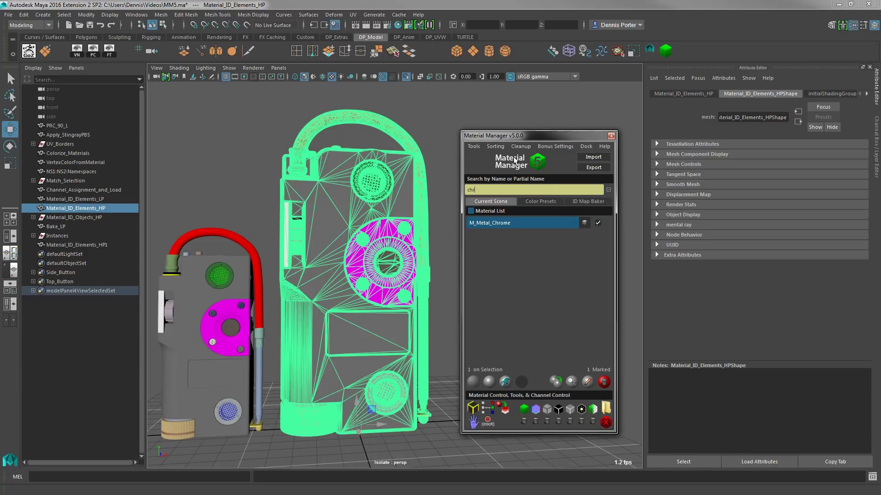
Step: Turn on Match Materials on Selection Only and select the mesh's faces that use the marked M_Metal_Chrome material
{"action": "left_click", "coordinate": [552, 148]}
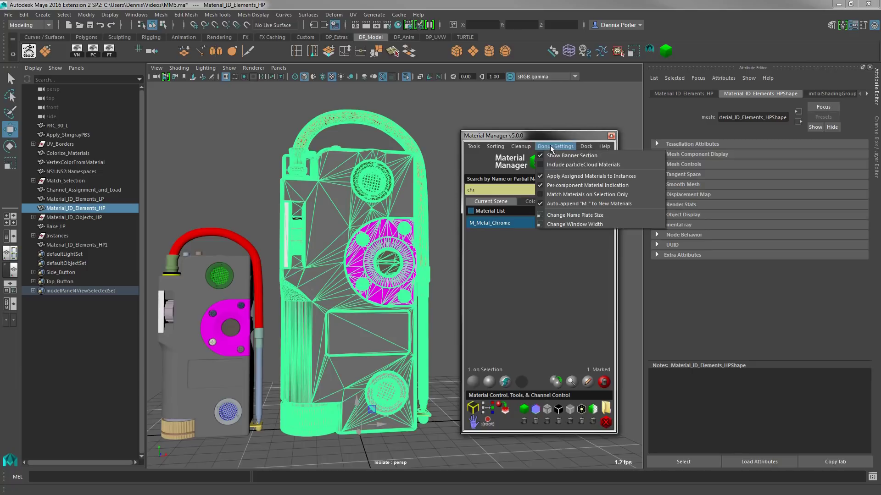
{"action": "left_click", "coordinate": [550, 195]}
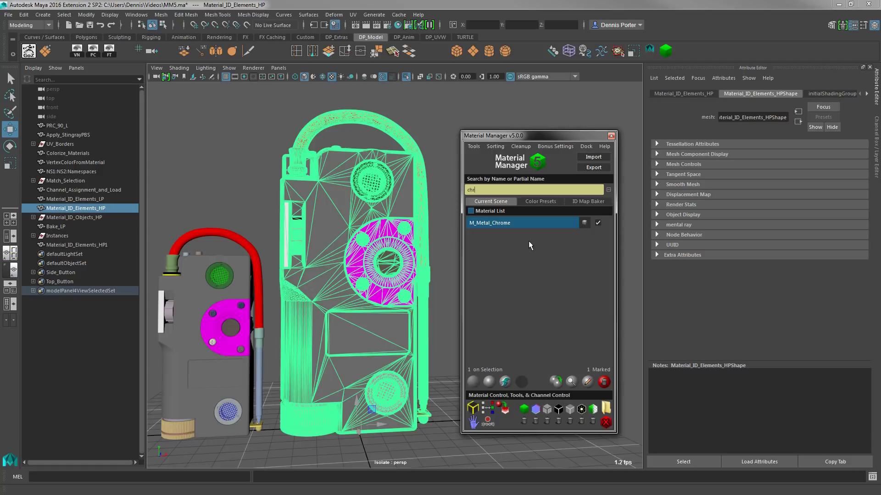
{"action": "left_click", "coordinate": [571, 382]}
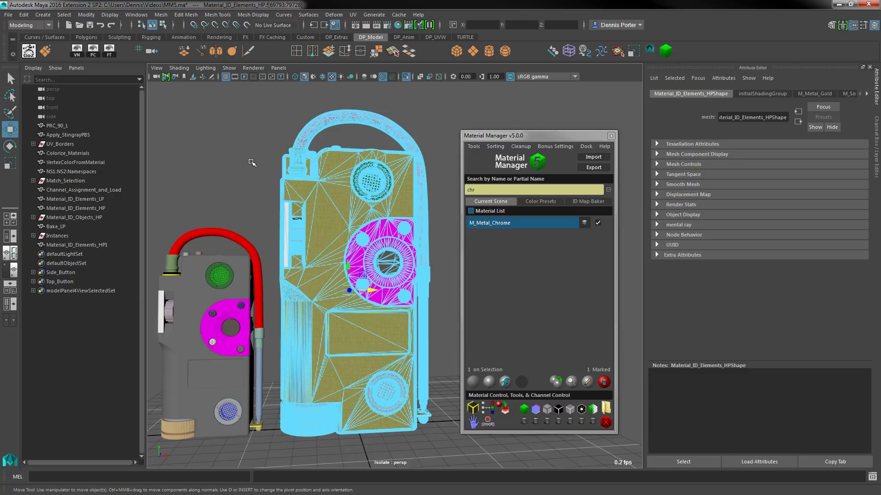
Step: Select the faces of the large mesh's upper part and select only those among them that use M_Metal_Chrome
{"action": "right_click", "coordinate": [301, 193]}
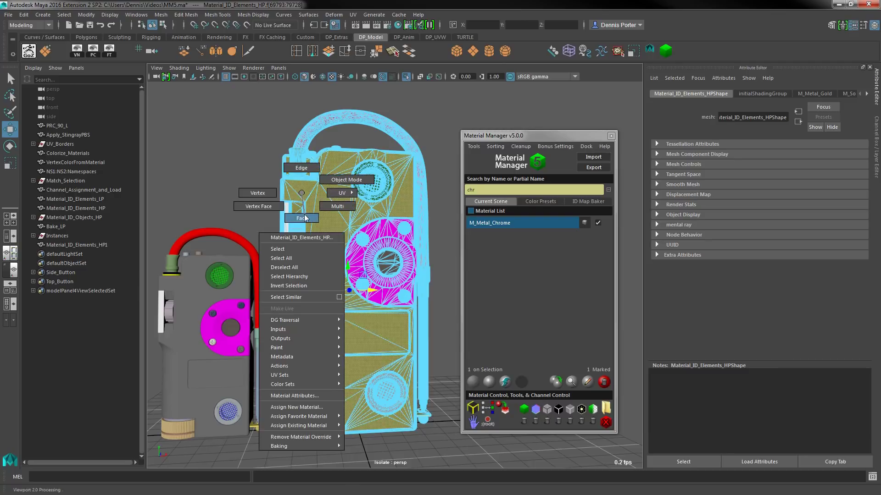
{"action": "left_click", "coordinate": [262, 93]}
{"action": "left_click_drag", "start_coordinate": [261, 93], "coordinate": [449, 225]}
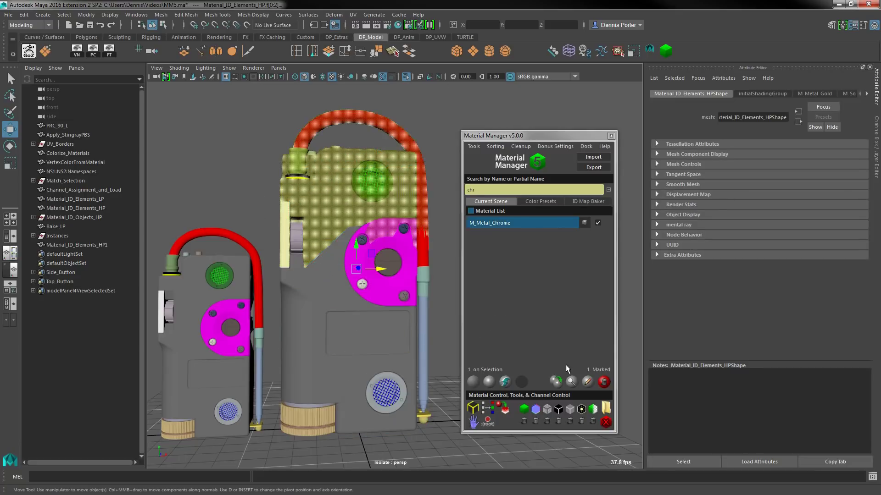
{"action": "left_click", "coordinate": [571, 382]}
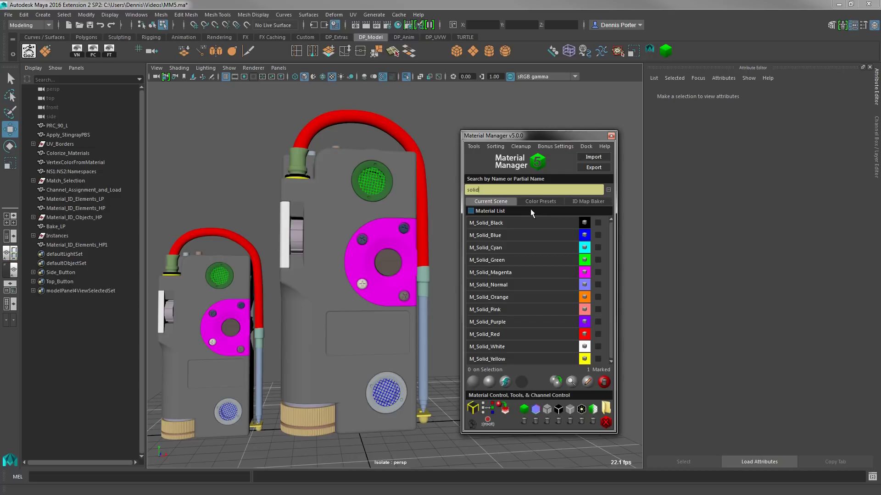
Step: With the list filtered by "solid", examine the materials indicated for different groups of upper and lower faces on the large mesh
{"action": "left_click", "coordinate": [437, 94]}
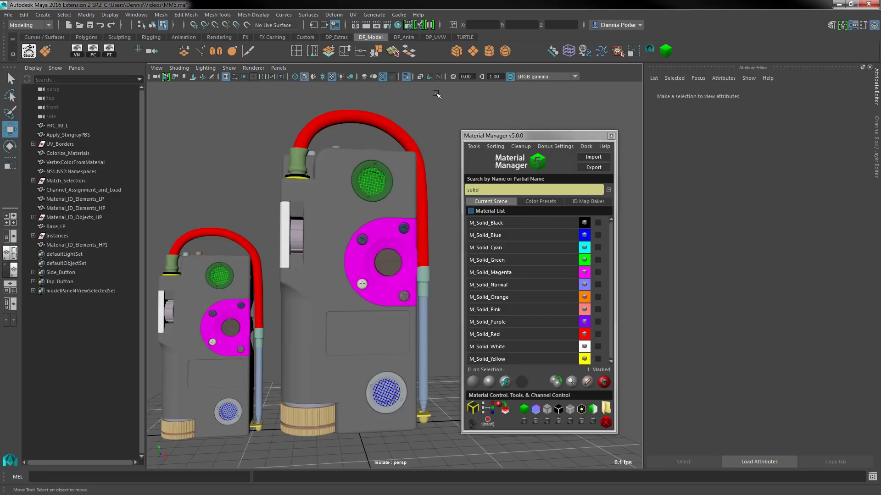
{"action": "left_click_drag", "start_coordinate": [437, 94], "coordinate": [309, 243]}
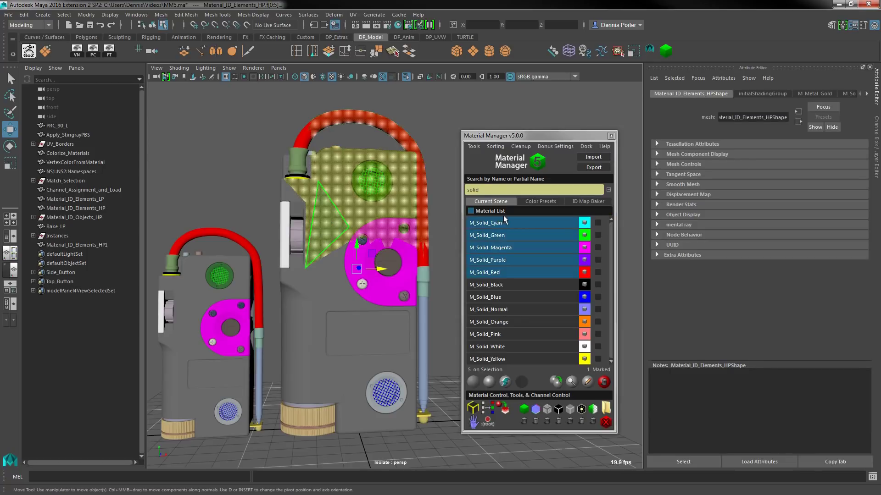
{"action": "left_click", "coordinate": [445, 104]}
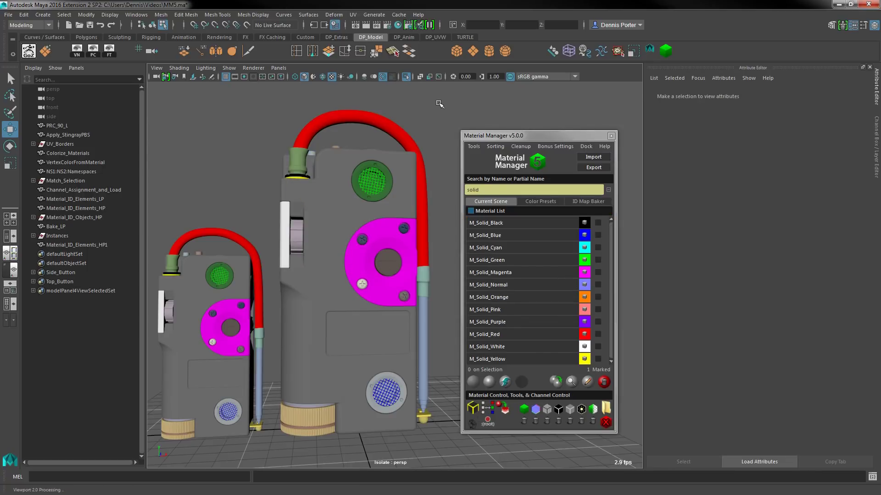
{"action": "left_click_drag", "start_coordinate": [443, 102], "coordinate": [342, 209]}
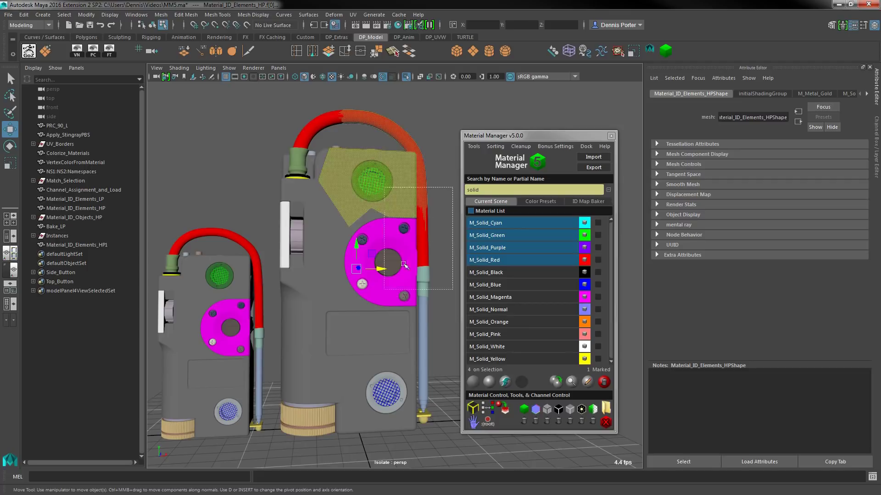
{"action": "left_click", "coordinate": [439, 297]}
{"action": "left_click_drag", "start_coordinate": [449, 330], "coordinate": [354, 467]}
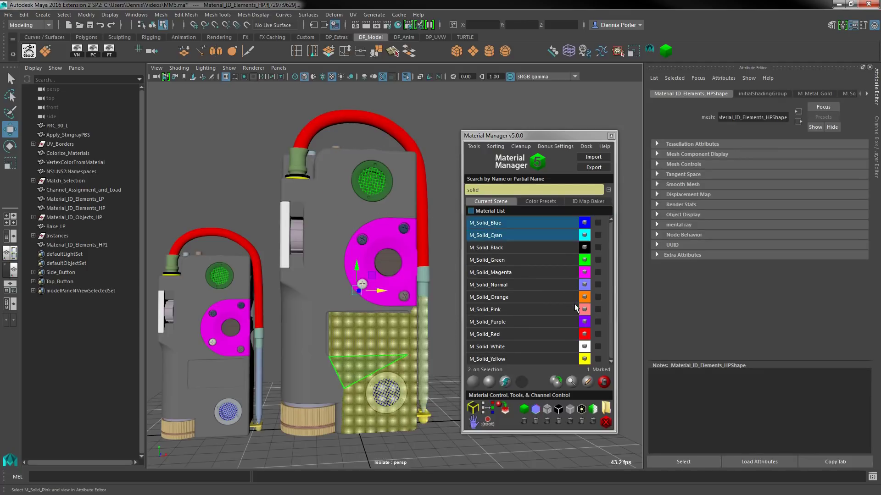
{"action": "key", "text": "ctrl+z"}
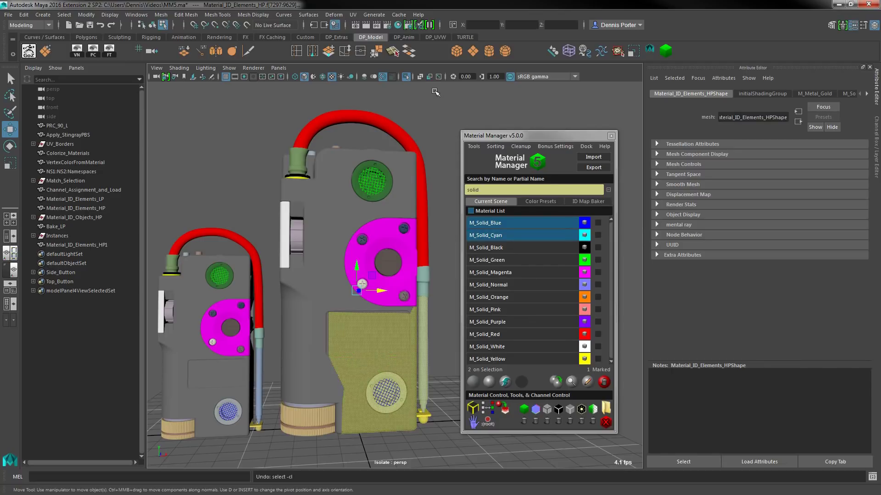
Step: Freeze the material list and select the upper and middle faces of the large mesh to check its behaviour
{"action": "left_click", "coordinate": [471, 211]}
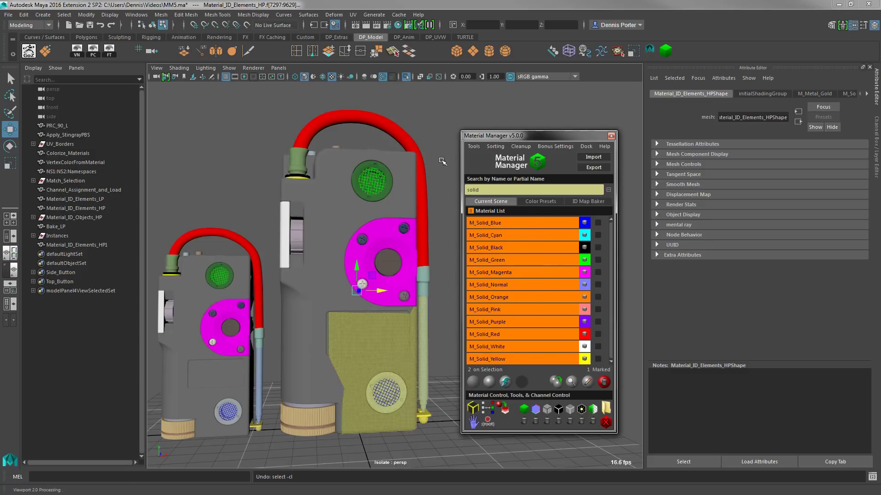
{"action": "left_click_drag", "start_coordinate": [439, 93], "coordinate": [272, 197]}
{"action": "left_click_drag", "start_coordinate": [451, 156], "coordinate": [363, 296]}
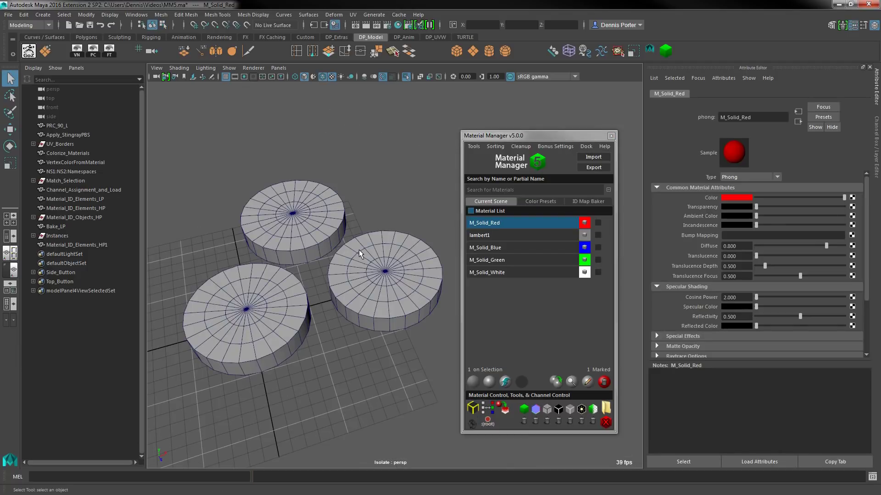
Step: Try extruding and moving a top face of the pCylinder2 instance, and undo it
{"action": "left_click", "coordinate": [412, 258]}
{"action": "right_click_drag", "start_coordinate": [408, 264], "coordinate": [401, 297]}
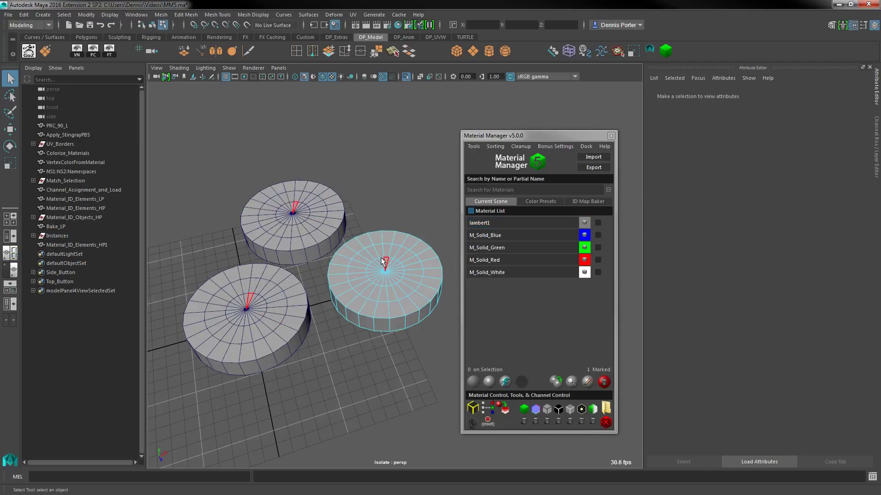
{"action": "left_click", "coordinate": [375, 293]}
{"action": "key", "text": "ctrl+e"}
{"action": "key", "text": "w"}
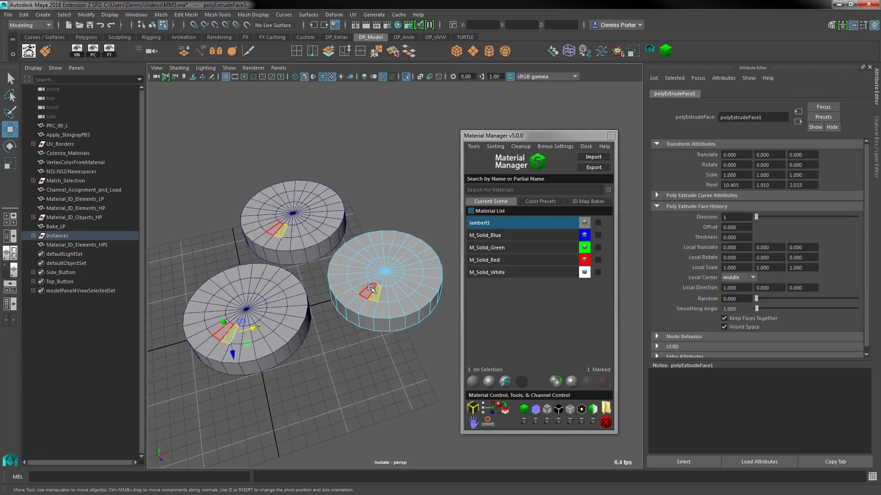
{"action": "left_click_drag", "start_coordinate": [220, 323], "coordinate": [204, 297]}
{"action": "key", "text": "ctrl+z"}
{"action": "key", "text": "ctrl+z"}
{"action": "key", "text": "ctrl+z"}
{"action": "key", "text": "ctrl+z"}
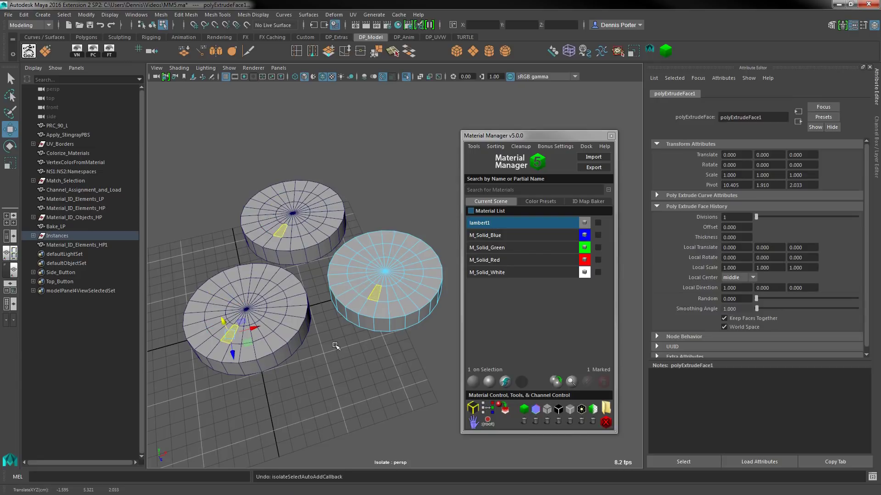
Step: Assign M_Solid_Blue to the whole pCylinder2, first as is and again with Apply Assigned Materials to Instances turned on
{"action": "key", "text": "F8"}
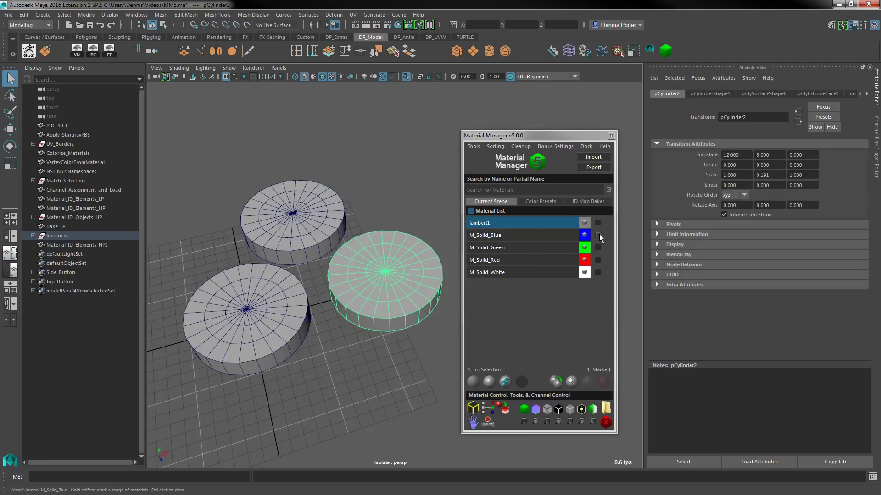
{"action": "left_click", "coordinate": [584, 236]}
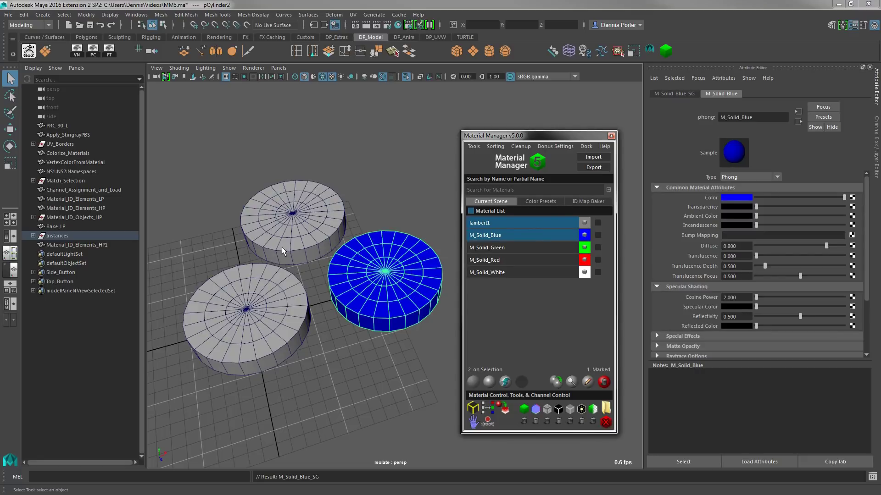
{"action": "left_click", "coordinate": [568, 145]}
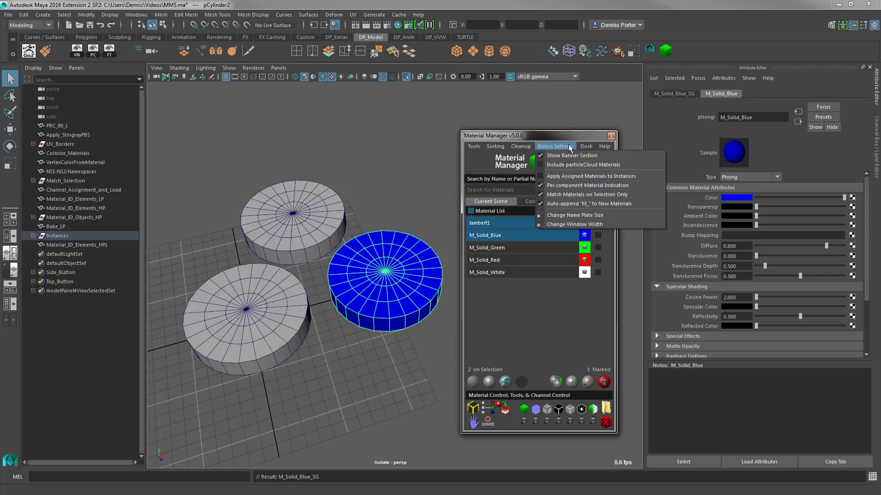
{"action": "left_click", "coordinate": [569, 177]}
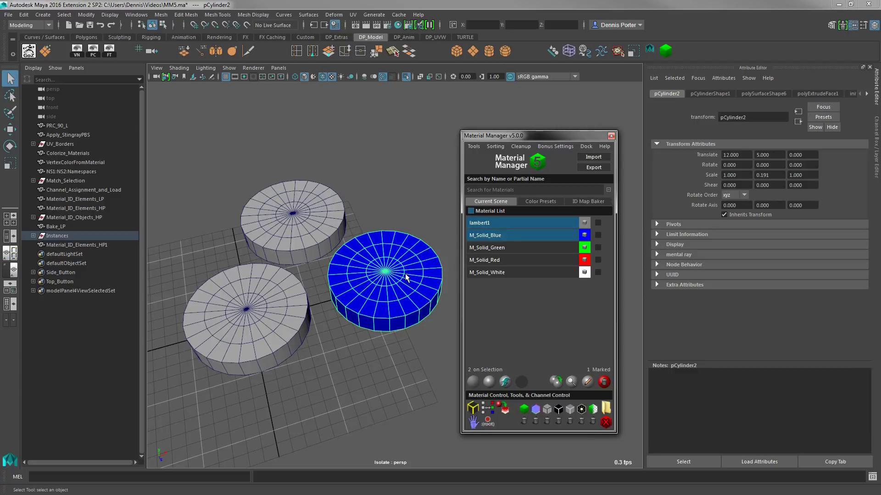
{"action": "left_click", "coordinate": [586, 233]}
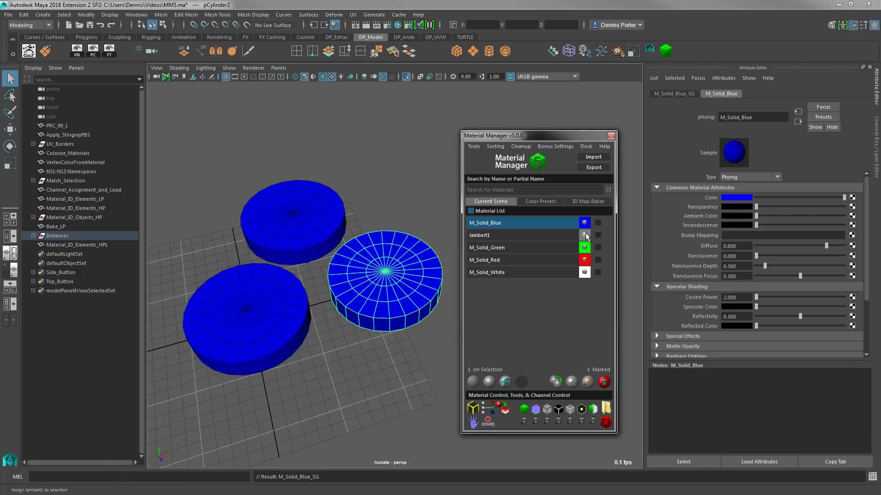
Step: Assign M_Solid_Green to the front arc of nine faces on pCylinder2's inner top ring
{"action": "key", "text": "F11"}
{"action": "left_click", "coordinate": [356, 291]}
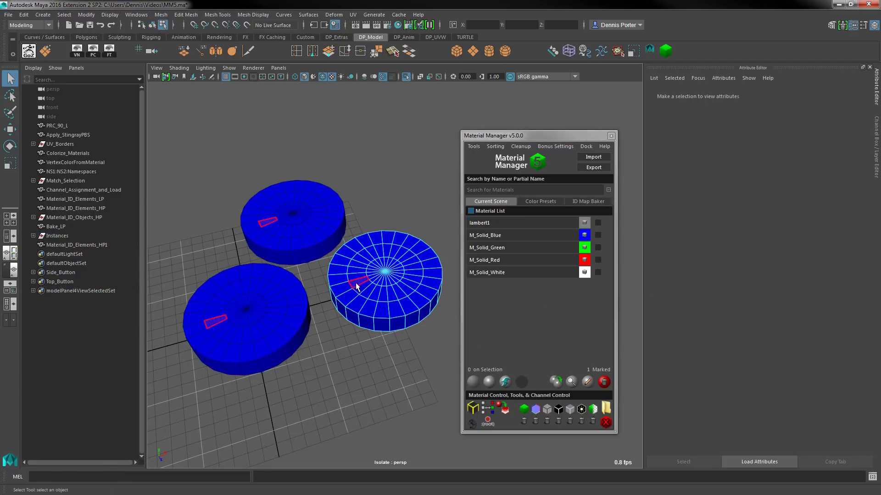
{"action": "left_click_drag", "start_coordinate": [356, 291], "coordinate": [405, 287]}
{"action": "left_click", "coordinate": [584, 247]}
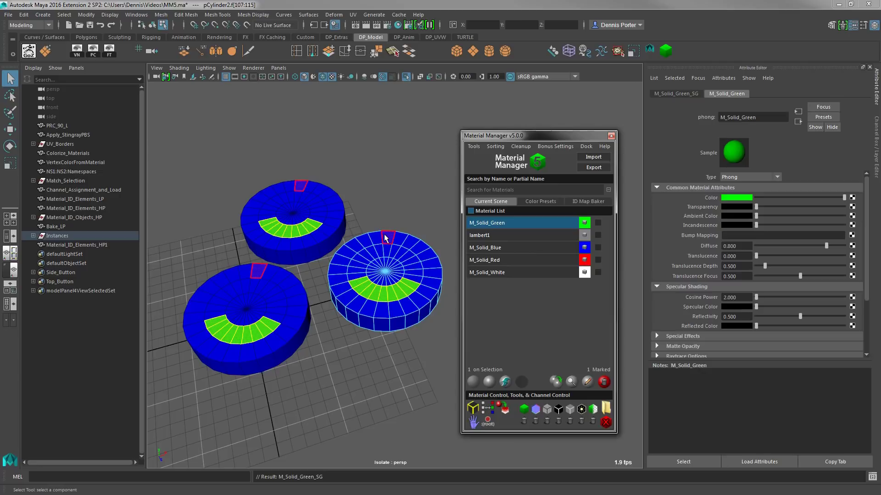
Step: Assign M_Solid_Red to the rear arc of faces on pCylinder2's outer top ring and return to object selection
{"action": "left_click", "coordinate": [397, 234]}
{"action": "left_click_drag", "start_coordinate": [397, 233], "coordinate": [440, 265]}
{"action": "left_click", "coordinate": [584, 260]}
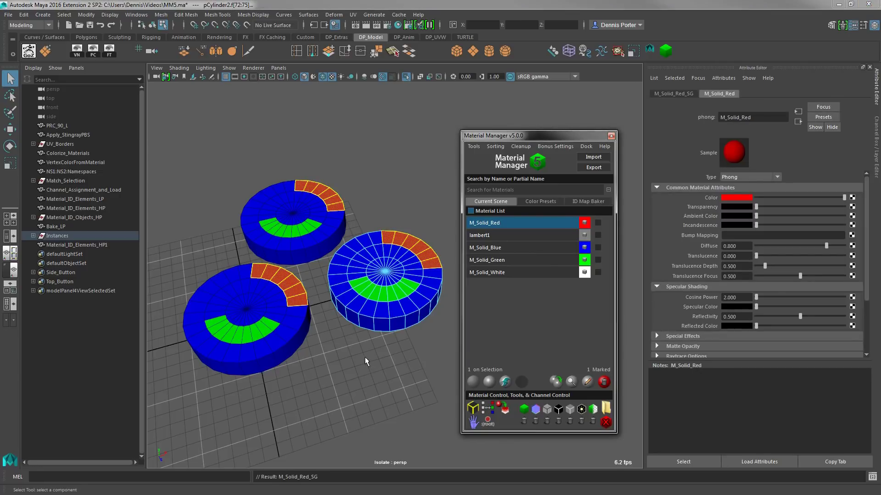
{"action": "key", "text": "F8"}
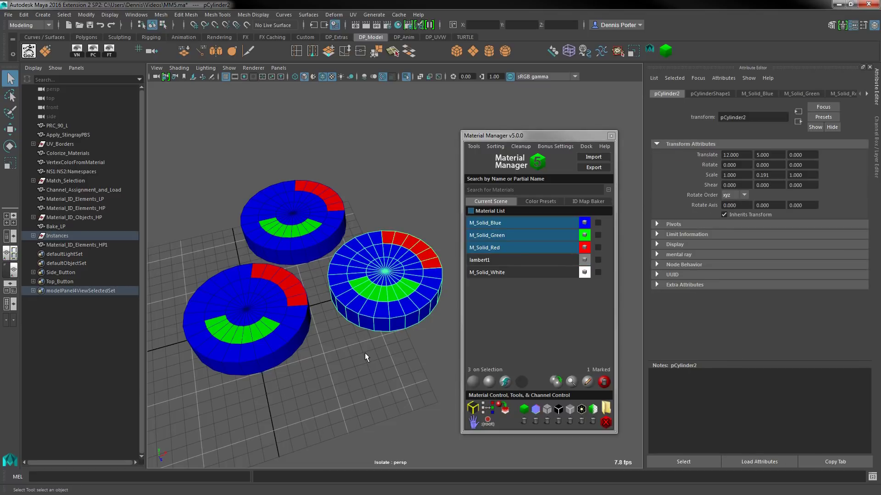
Step: Turn off Apply Assigned Materials to Instances and assign M_Solid_White to the front portion of faces on pCylinder2
{"action": "left_click", "coordinate": [556, 145]}
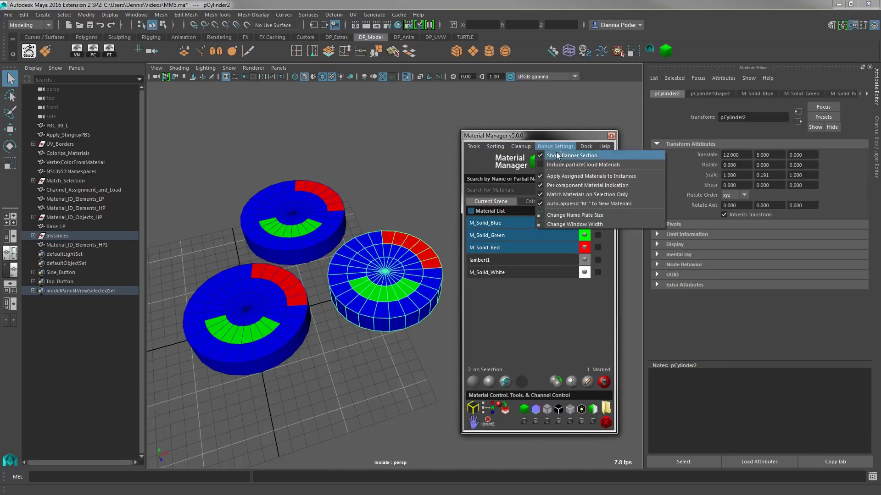
{"action": "left_click", "coordinate": [556, 178]}
{"action": "key", "text": "F11"}
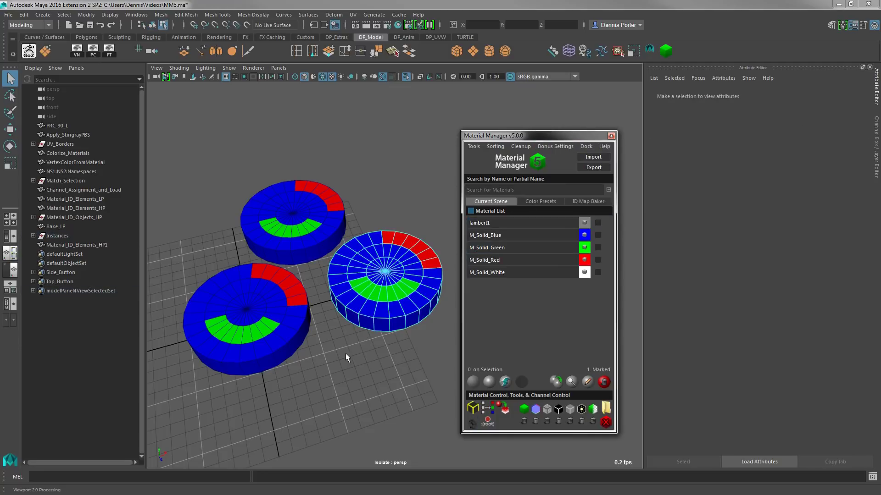
{"action": "left_click_drag", "start_coordinate": [345, 353], "coordinate": [399, 275]}
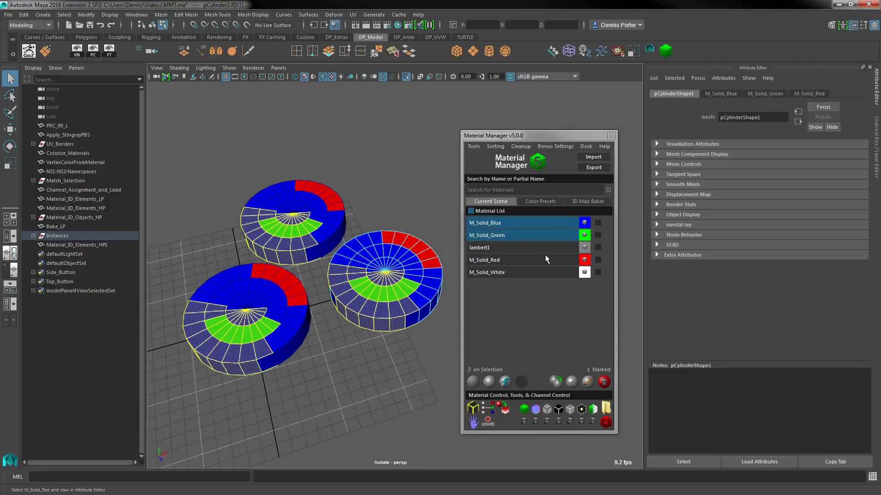
{"action": "left_click", "coordinate": [583, 272]}
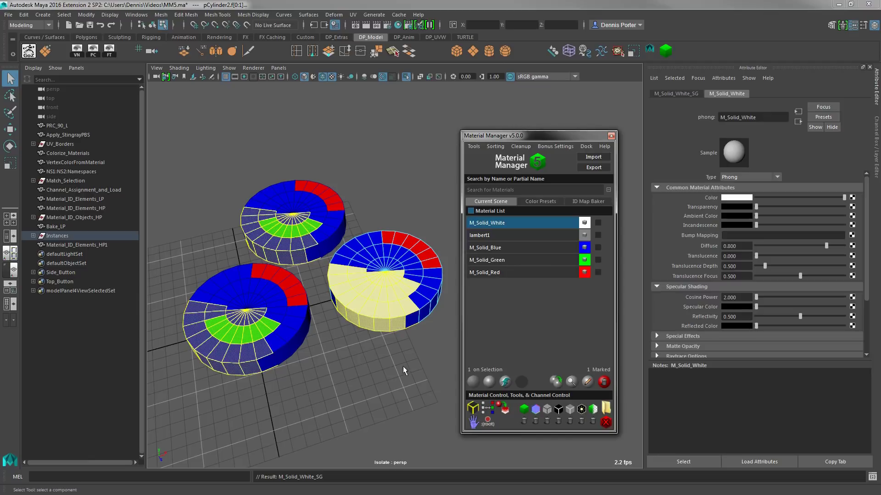
{"action": "left_click", "coordinate": [391, 352]}
{"action": "left_click", "coordinate": [390, 353]}
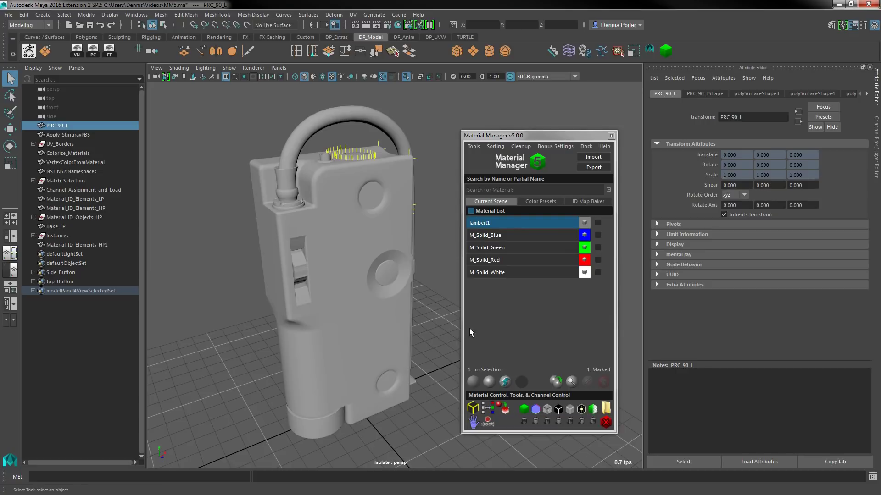
Step: Create a StingrayPBS material named PRC_90 and assign it to PRC_90_L
{"action": "left_click", "coordinate": [505, 382]}
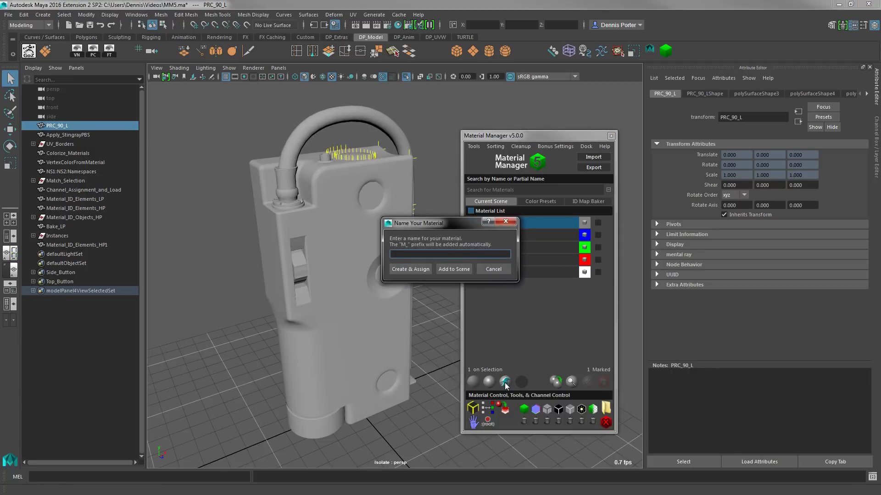
{"action": "type", "text": "PRC_90"}
{"action": "key", "text": "Return"}
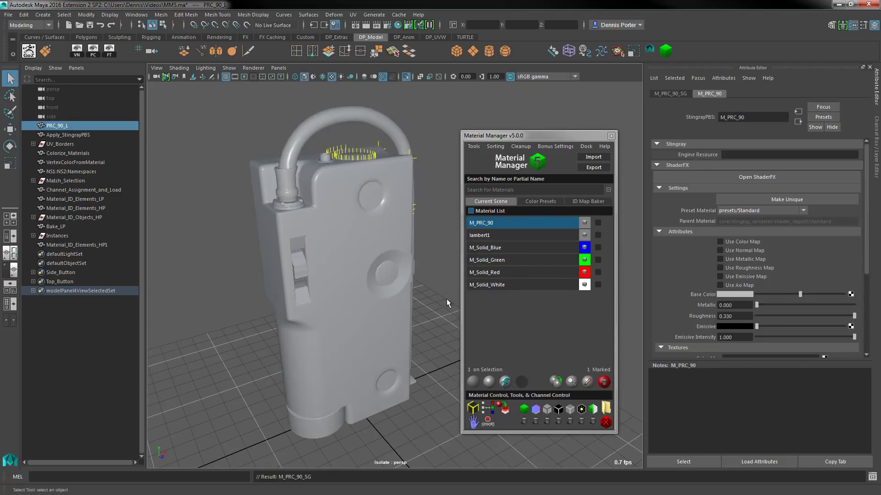
Step: Load PRC-90_N.tga into the normal channel of M_PRC_90 and review its connection in the material's texture attributes
{"action": "left_click_drag", "start_coordinate": [446, 298], "coordinate": [344, 332], "text": "alt"}
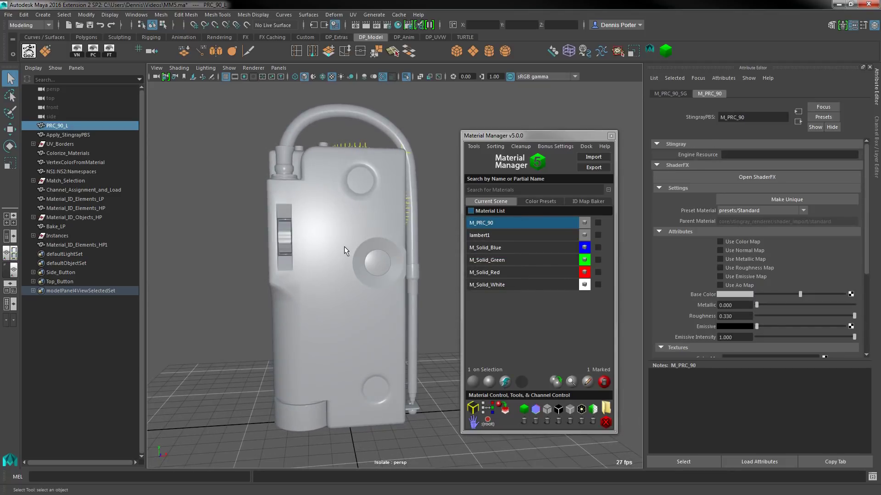
{"action": "left_click_drag", "start_coordinate": [350, 266], "coordinate": [387, 275], "text": "alt"}
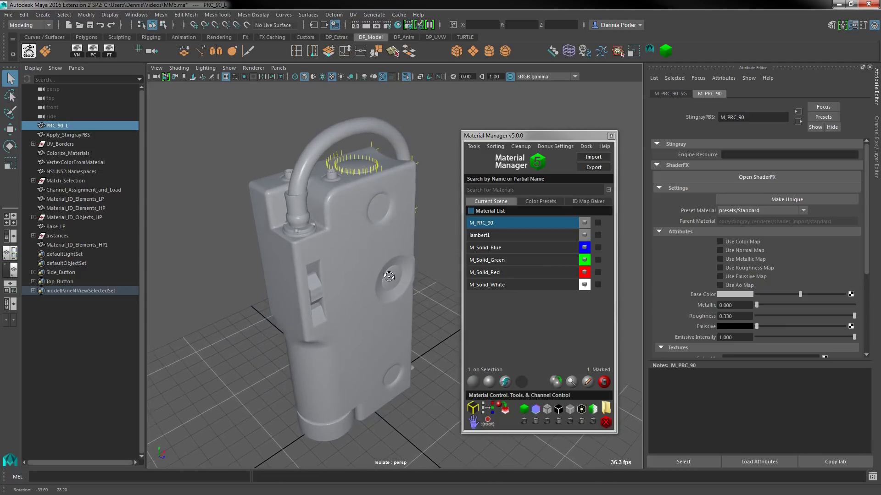
{"action": "middle_click_drag", "start_coordinate": [367, 263], "coordinate": [386, 273], "text": "alt"}
{"action": "scroll", "coordinate": [387, 273], "scroll_direction": "up", "scroll_amount": 3}
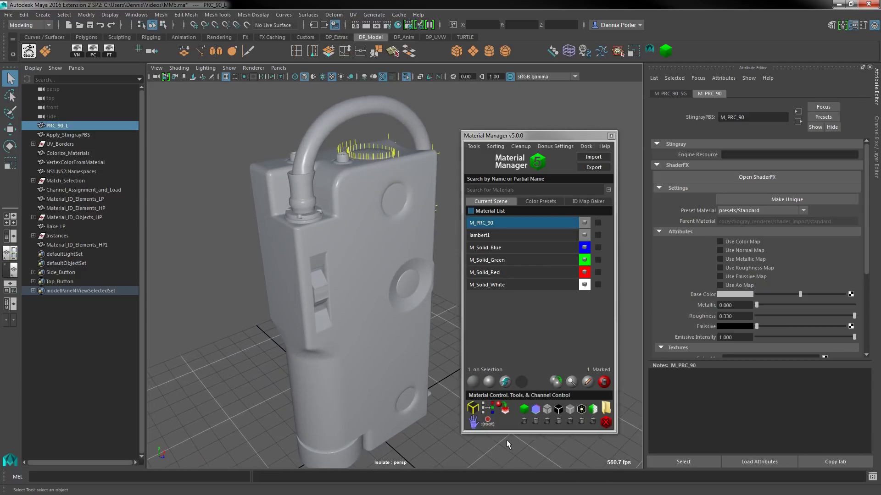
{"action": "left_click", "coordinate": [536, 411]}
{"action": "left_click", "coordinate": [535, 410]}
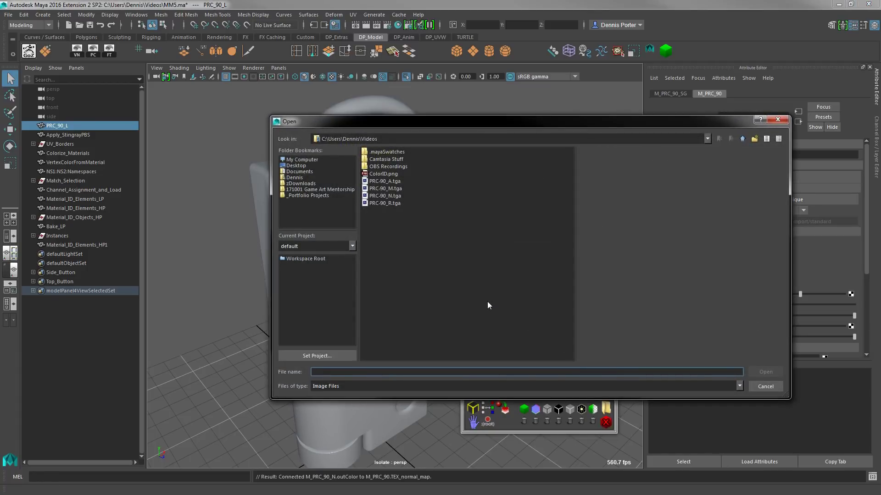
{"action": "left_click", "coordinate": [396, 196]}
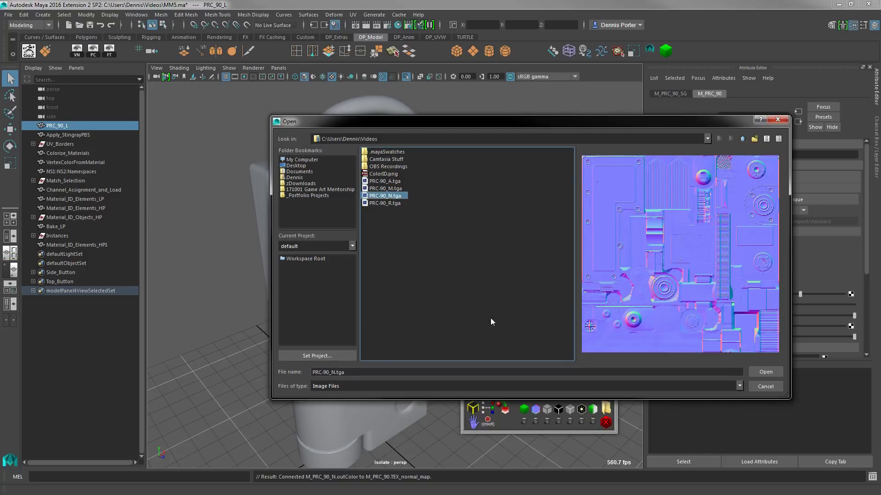
{"action": "left_click", "coordinate": [756, 373]}
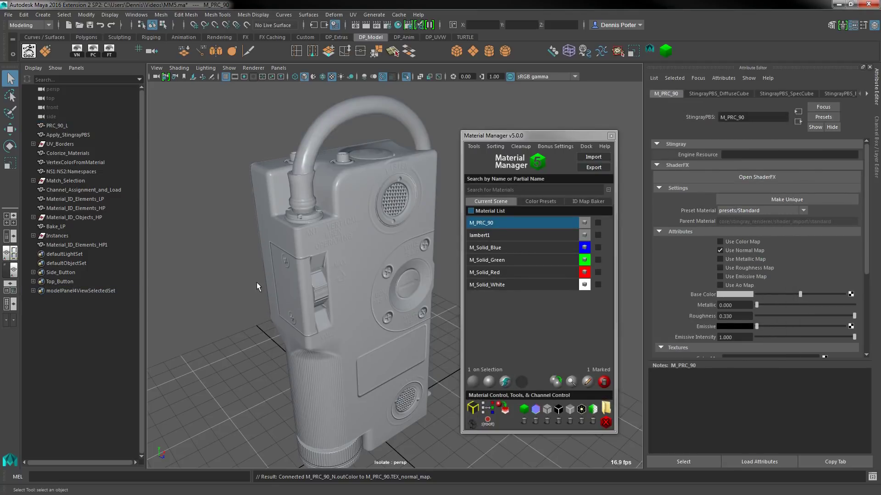
{"action": "scroll", "coordinate": [775, 263], "scroll_direction": "down", "scroll_amount": 4}
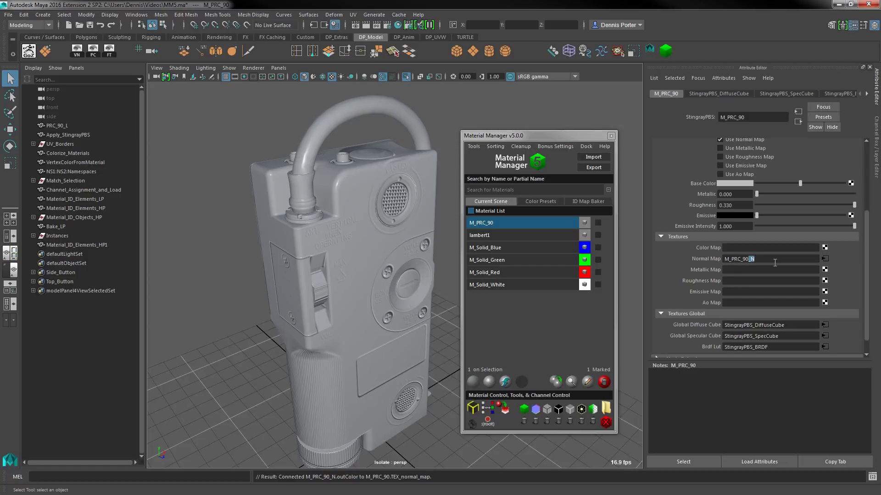
Step: Select PRC_90_L, inspect the embossed lettering near the antenna base, and switch the handedness of its normal shading
{"action": "left_click", "coordinate": [418, 248]}
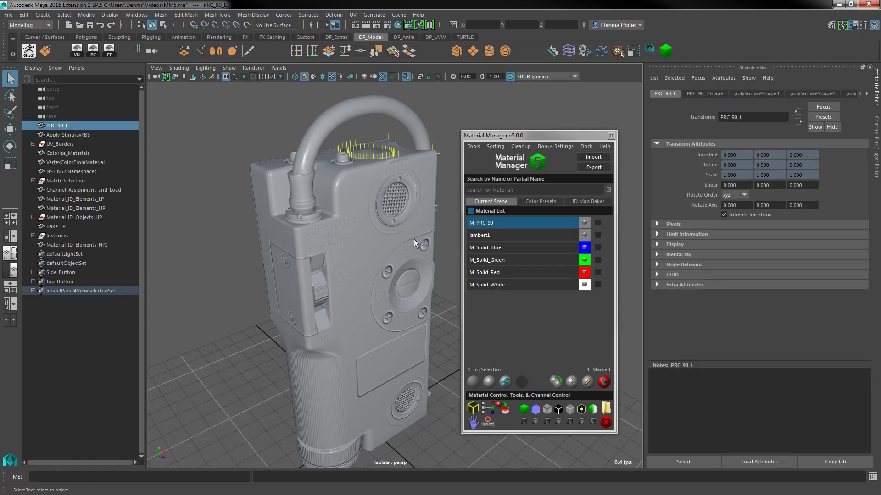
{"action": "right_click_drag", "start_coordinate": [350, 235], "coordinate": [392, 272], "text": "alt"}
{"action": "middle_click_drag", "start_coordinate": [344, 224], "coordinate": [375, 300], "text": "alt"}
{"action": "left_click_drag", "start_coordinate": [374, 300], "coordinate": [406, 323], "text": "alt"}
{"action": "right_click_drag", "start_coordinate": [406, 323], "coordinate": [367, 288], "text": "alt"}
{"action": "left_click_drag", "start_coordinate": [367, 287], "coordinate": [368, 275], "text": "alt"}
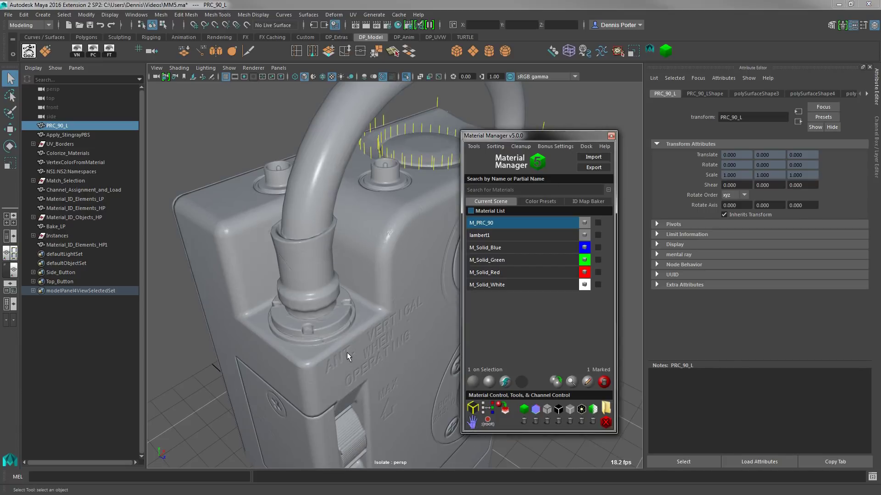
{"action": "left_click_drag", "start_coordinate": [347, 353], "coordinate": [364, 351], "text": "alt"}
{"action": "mouse_move", "coordinate": [364, 351]}
{"action": "middle_mouse_down", "text": "alt"}
{"action": "mouse_move", "coordinate": [378, 349]}
{"action": "mouse_move", "coordinate": [373, 340]}
{"action": "middle_mouse_up", "text": "alt"}
{"action": "left_click_drag", "start_coordinate": [374, 340], "coordinate": [337, 319], "text": "alt"}
{"action": "left_click", "coordinate": [471, 423]}
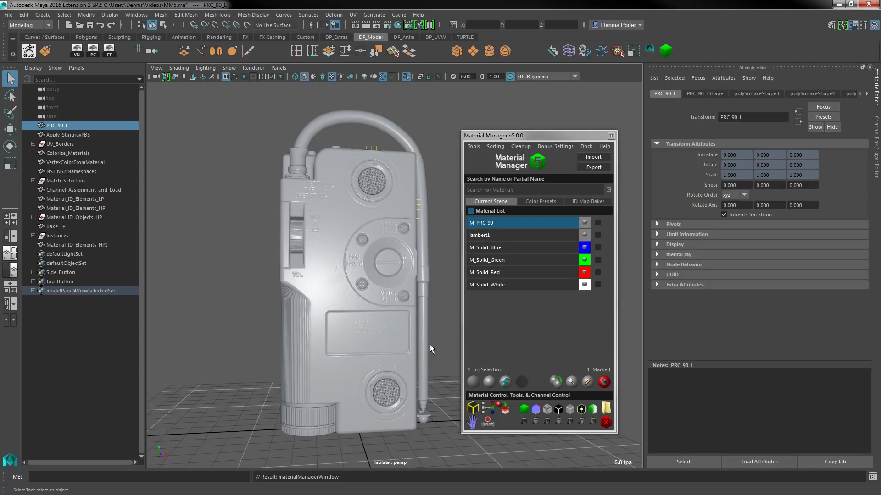
Step: Load PRC-90_A.tga as base color, PRC-90_R.tga as roughness and PRC-90_M.tga as metallic map on M_PRC_90
{"action": "left_click", "coordinate": [525, 411]}
{"action": "double_click", "coordinate": [412, 194]}
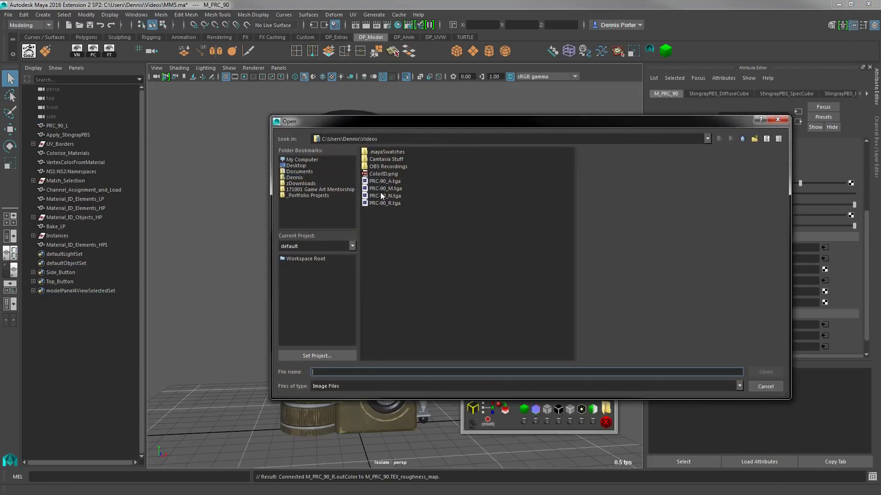
{"action": "double_click", "coordinate": [383, 204]}
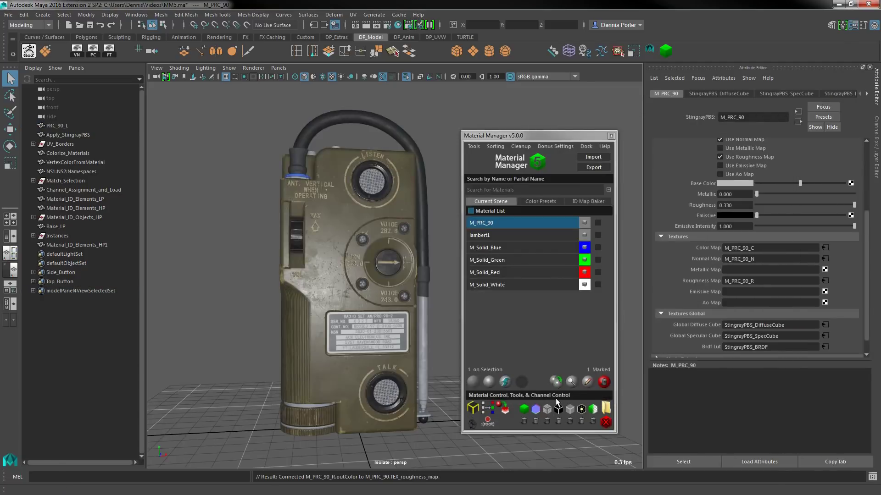
{"action": "left_click", "coordinate": [558, 408]}
{"action": "double_click", "coordinate": [385, 189]}
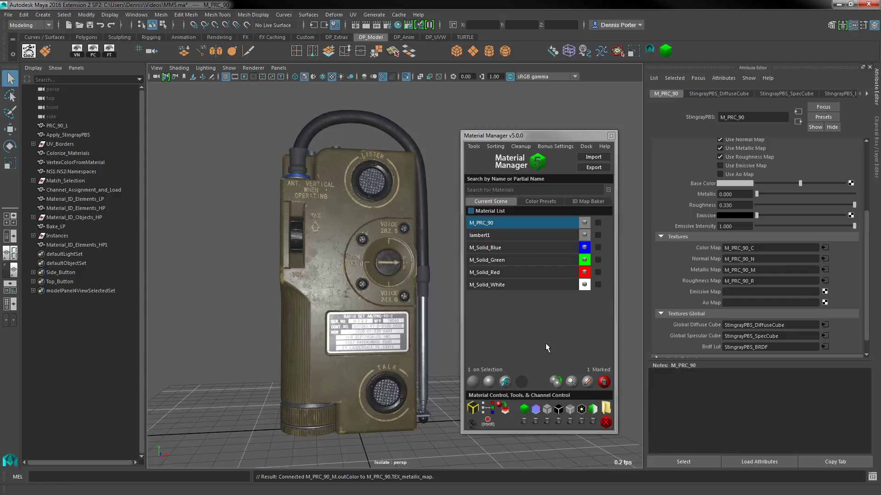
Step: Clear all texture channels of M_PRC_90 and auto-load its textures from the Videos folder
{"action": "left_click", "coordinate": [606, 425]}
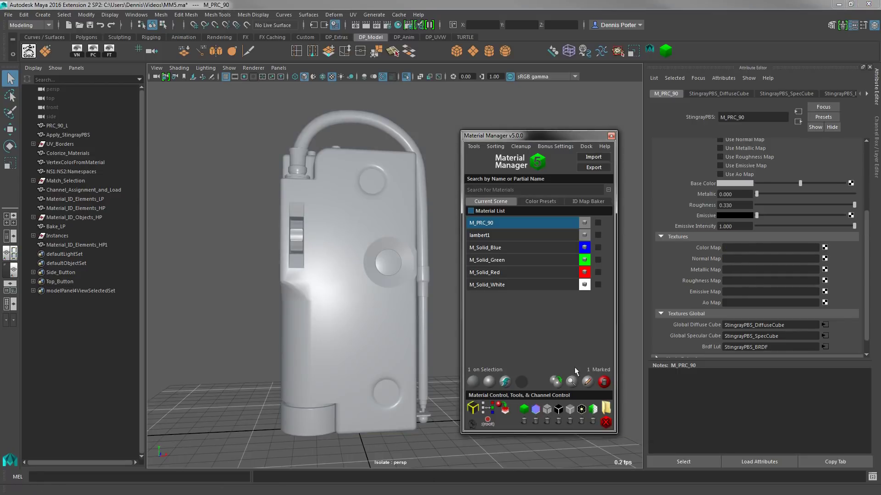
{"action": "left_click", "coordinate": [605, 409]}
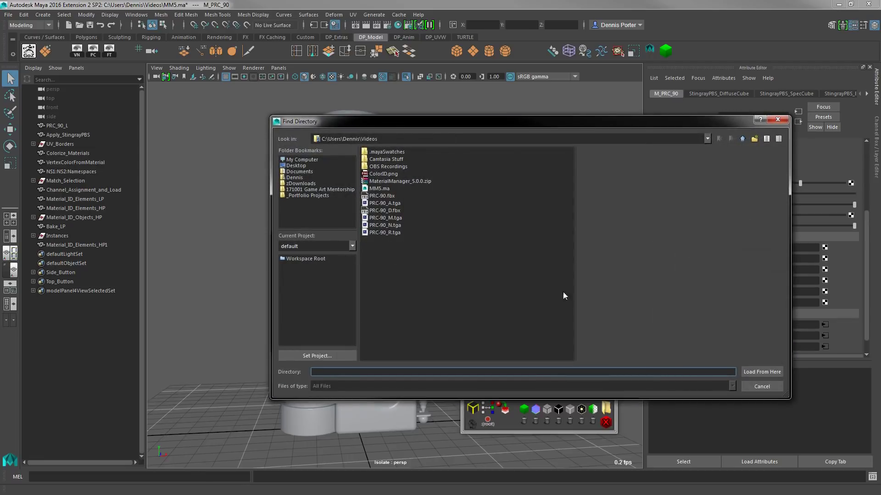
{"action": "left_click", "coordinate": [759, 372]}
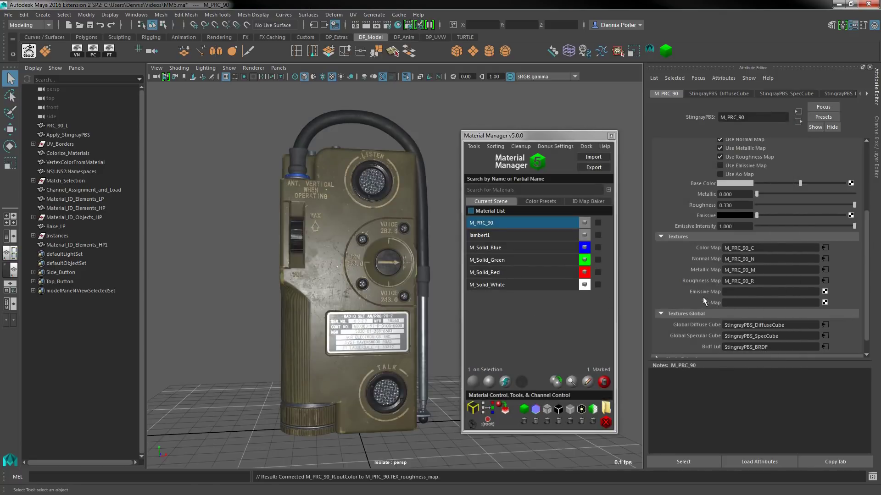
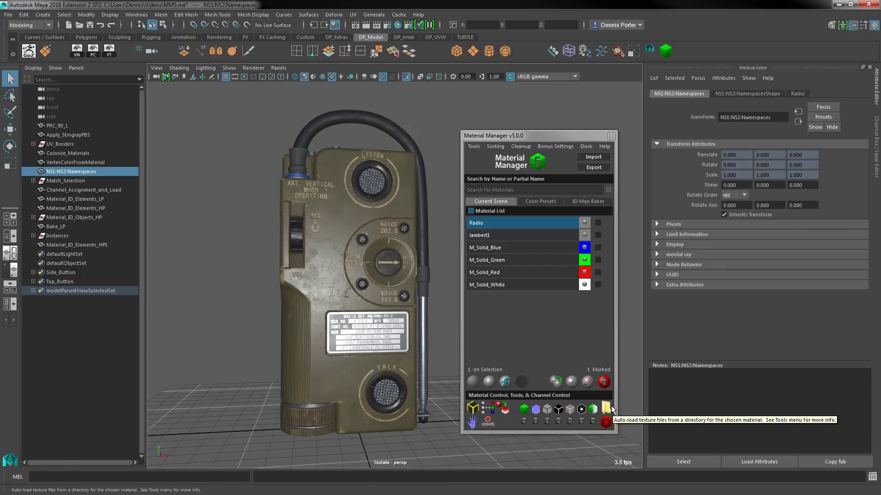
Step: Examine the Load Files from Folder Tool info, including its channel suffixes and the mm_config.txt note, and return to the material list
{"action": "left_click", "coordinate": [473, 146]}
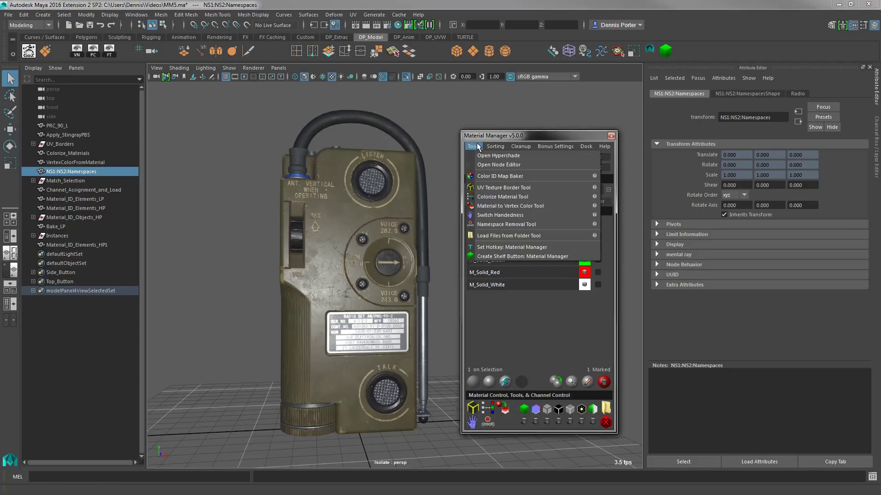
{"action": "left_click", "coordinate": [595, 236]}
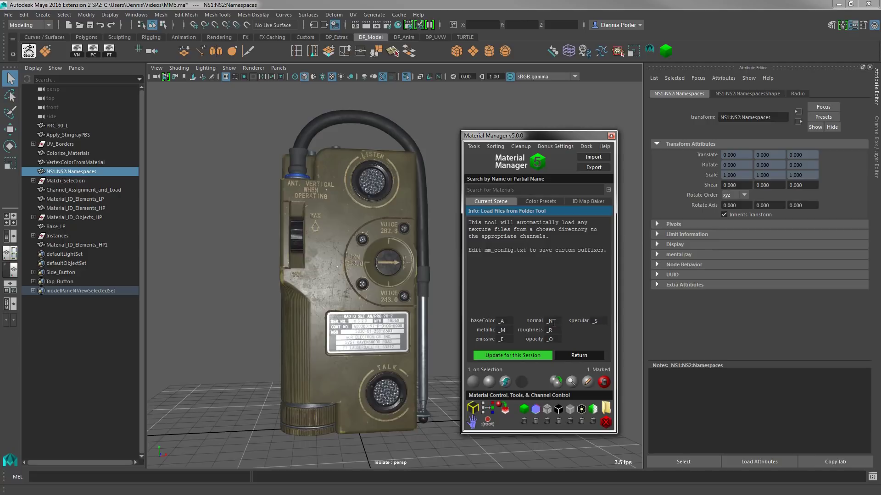
{"action": "left_click_drag", "start_coordinate": [468, 250], "coordinate": [597, 253]}
{"action": "left_click", "coordinate": [518, 262]}
{"action": "left_click", "coordinate": [572, 355]}
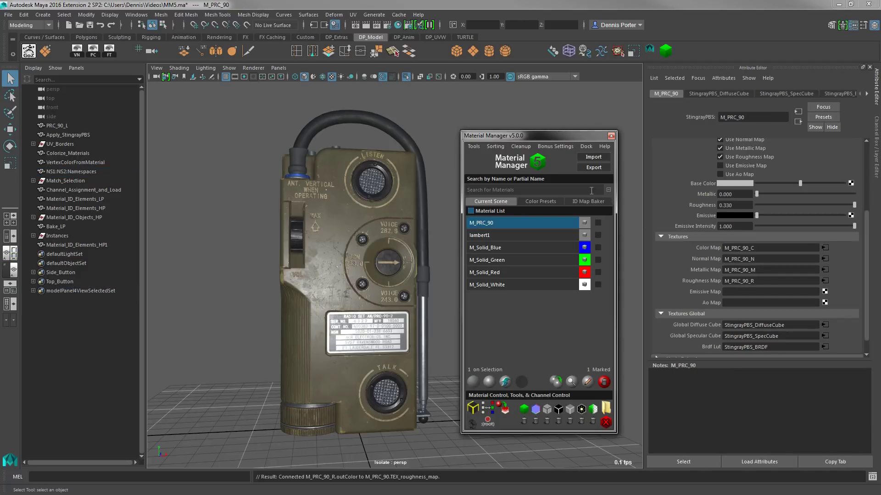
Step: Rename the M_PRC_90 StingrayPBS material to Radio
{"action": "left_click", "coordinate": [496, 146]}
{"action": "mouse_move", "coordinate": [522, 149]}
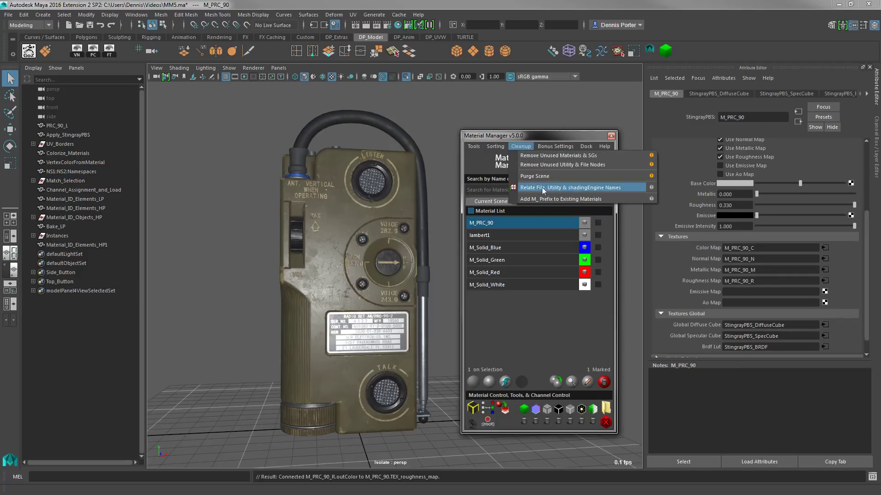
{"action": "left_click", "coordinate": [619, 191]}
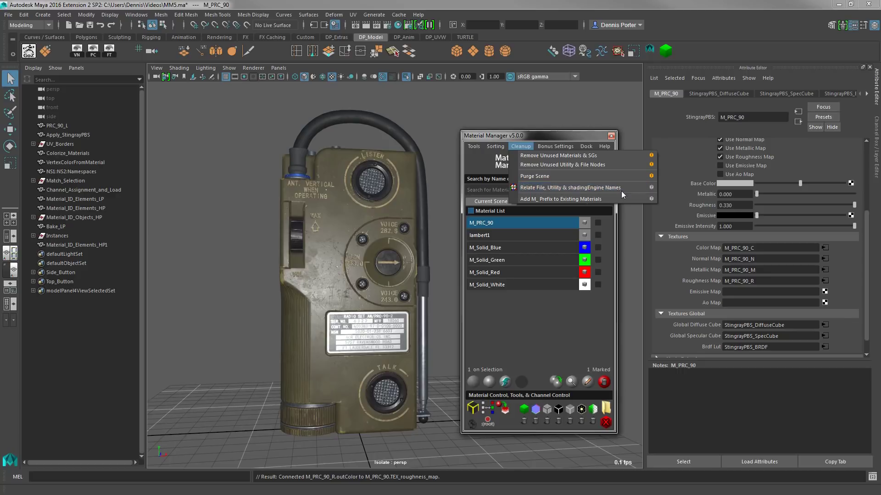
{"action": "left_click_drag", "start_coordinate": [744, 117], "coordinate": [718, 120]}
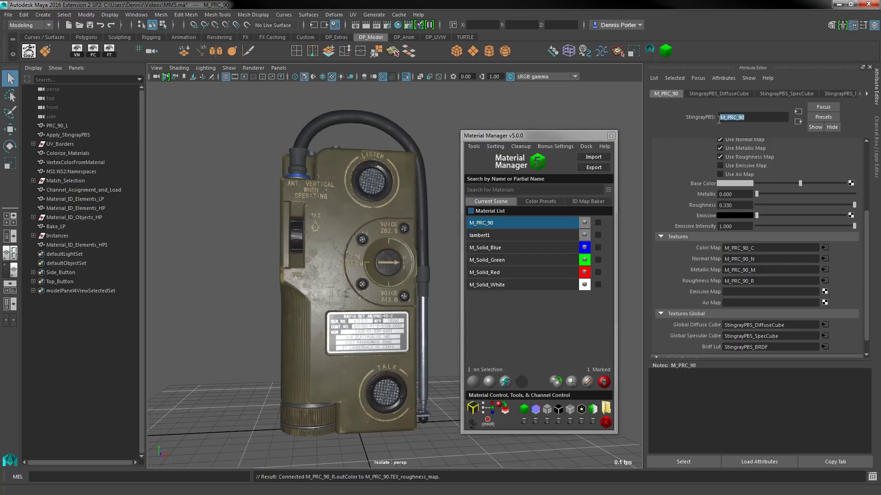
{"action": "type", "text": "Radio"}
{"action": "key", "text": "Return"}
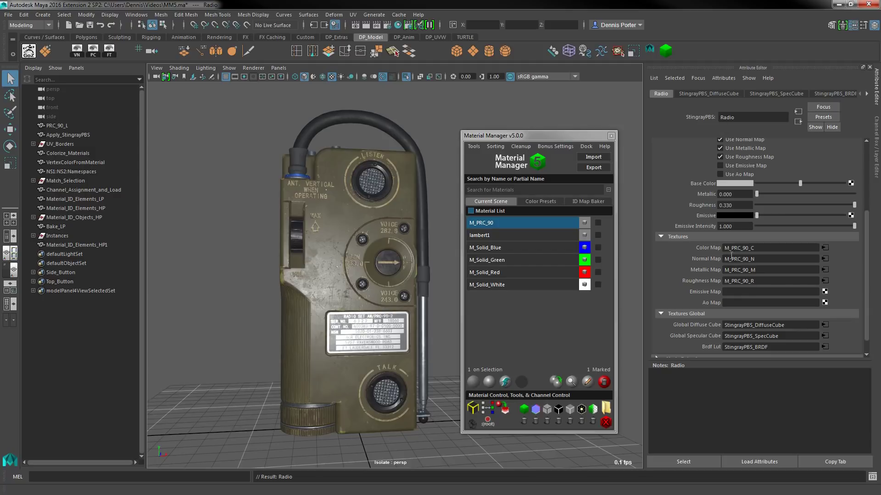
Step: Relate the file, utility and shadingEngine names to their materials and check the Radio material's shading group
{"action": "left_click", "coordinate": [521, 146]}
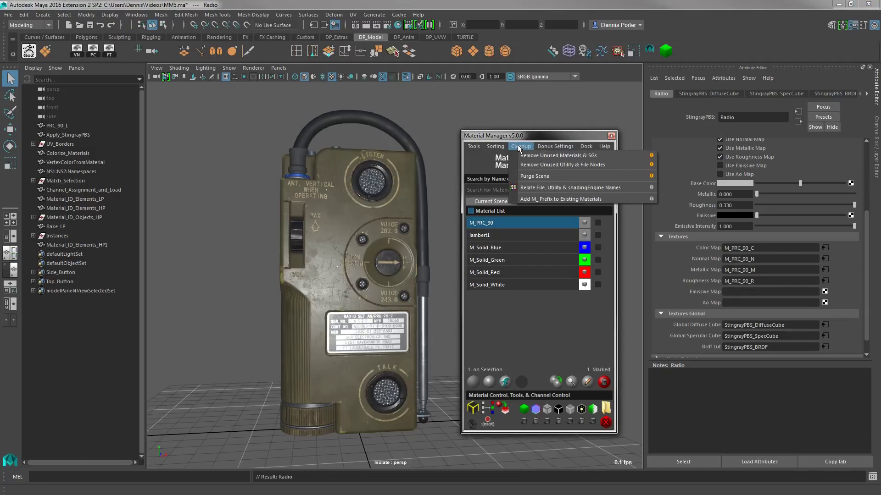
{"action": "left_click", "coordinate": [543, 188]}
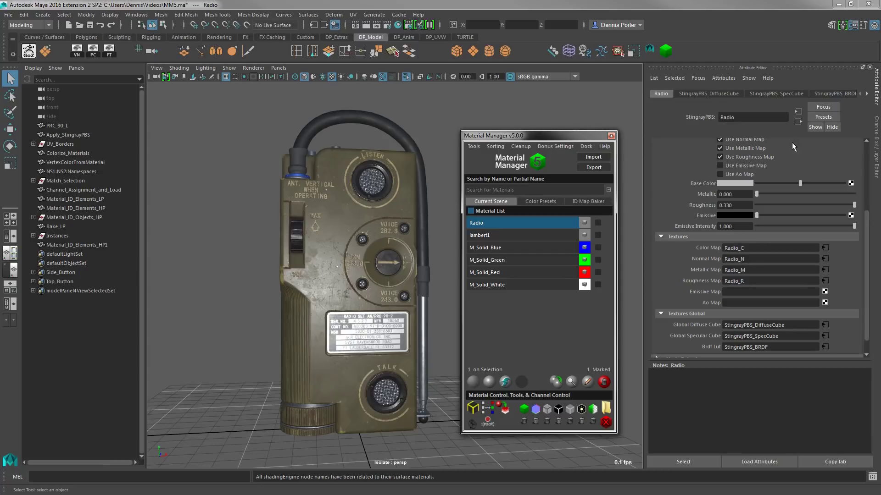
{"action": "left_click", "coordinate": [798, 122]}
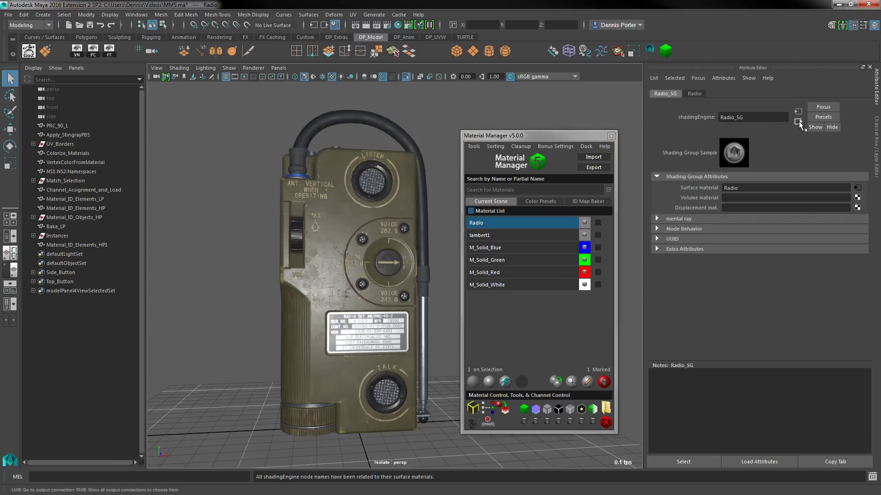
{"action": "left_click", "coordinate": [798, 111]}
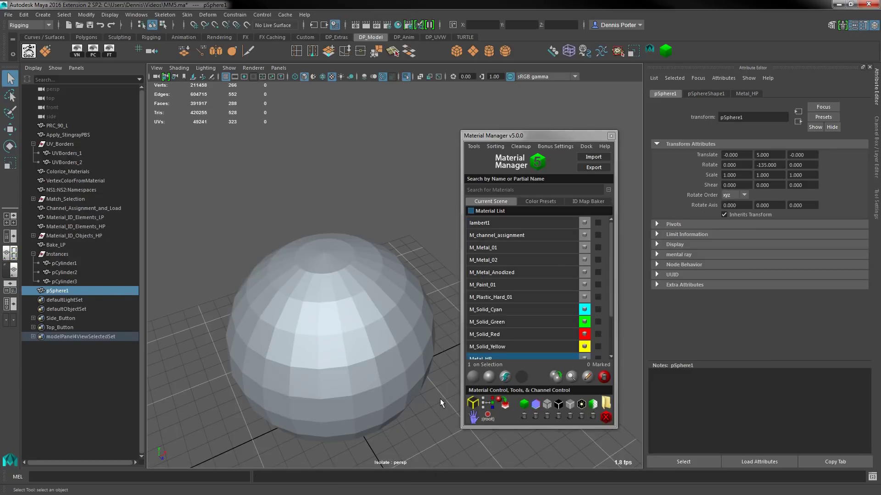
Step: Apply the UV Texture Border Tool to pSphere1, UVBorders_1 and UVBorders_2
{"action": "left_click", "coordinate": [472, 405]}
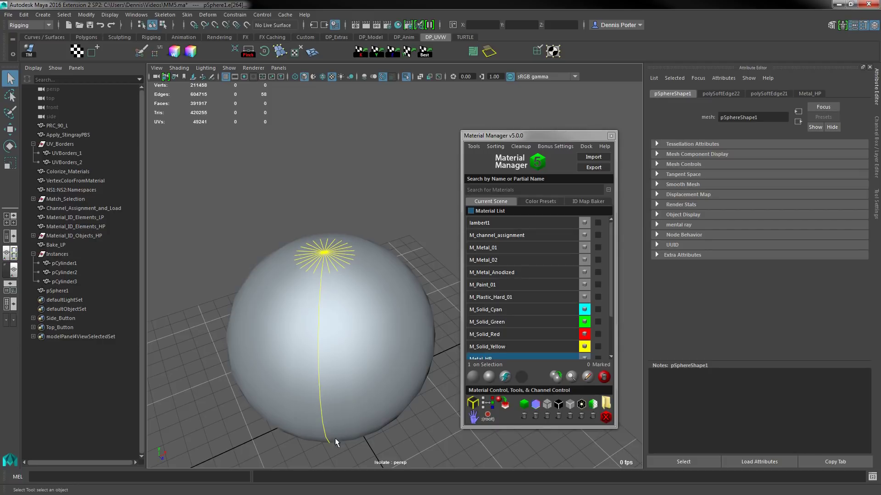
{"action": "left_click", "coordinate": [412, 444]}
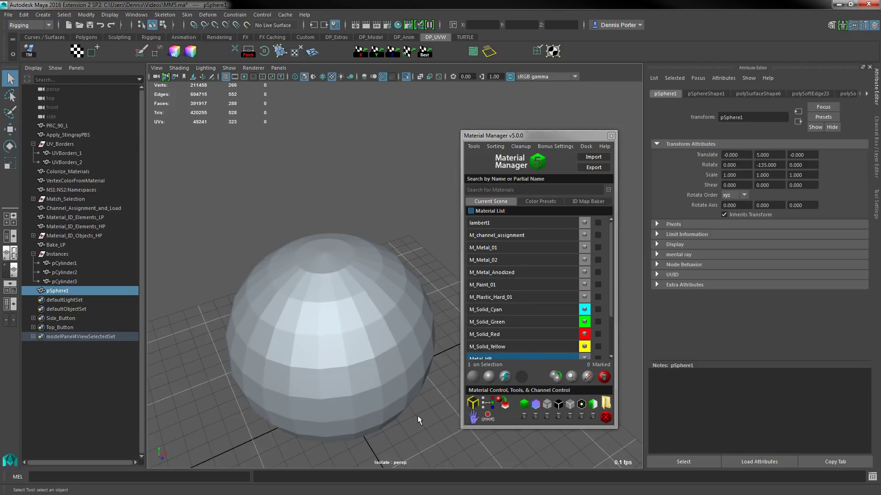
{"action": "left_click", "coordinate": [468, 404]}
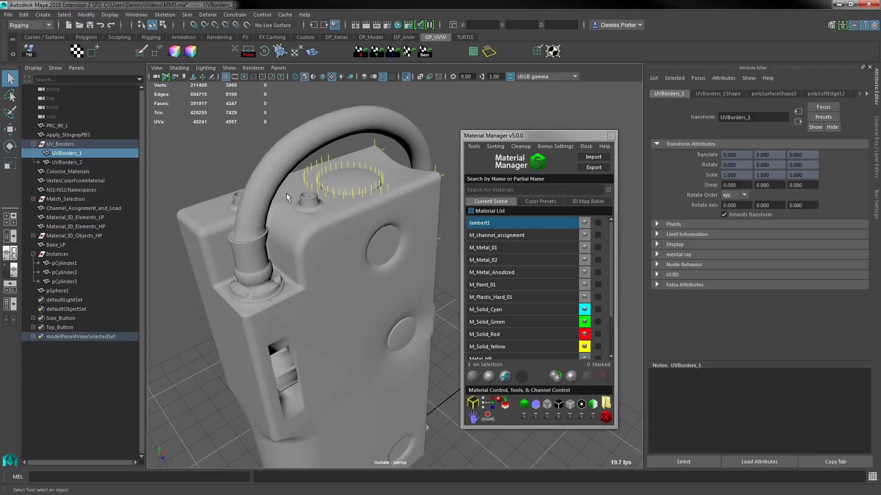
{"action": "left_click", "coordinate": [471, 403]}
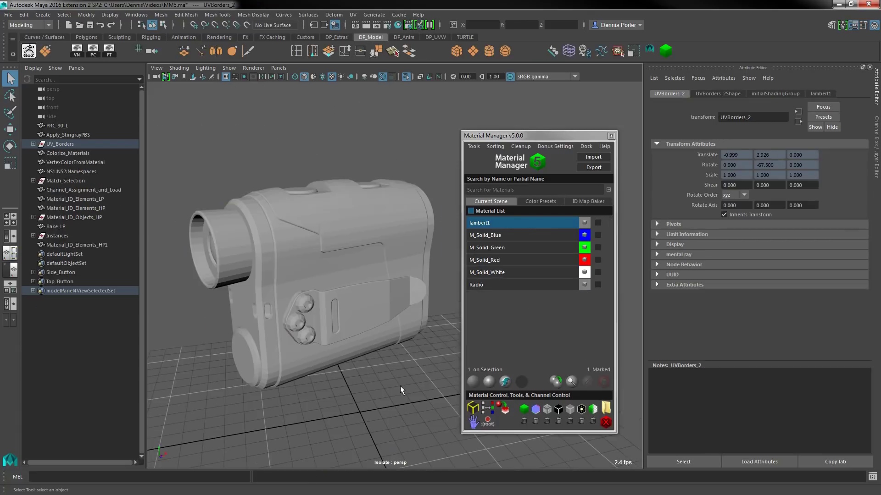
{"action": "left_click", "coordinate": [473, 409]}
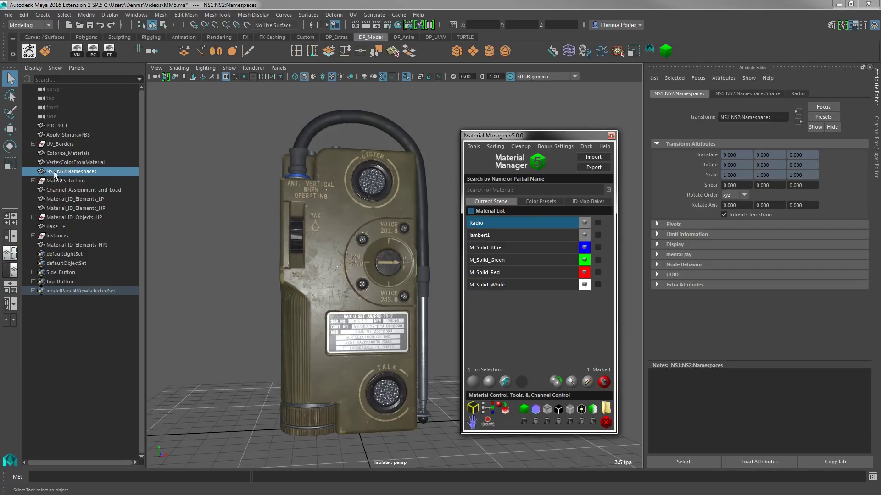
Step: Remove the NS1 namespace from the NS1:NS2:Namespaces object and undo the removal
{"action": "middle_click_drag", "start_coordinate": [54, 174], "coordinate": [55, 176]}
{"action": "left_click", "coordinate": [493, 425]}
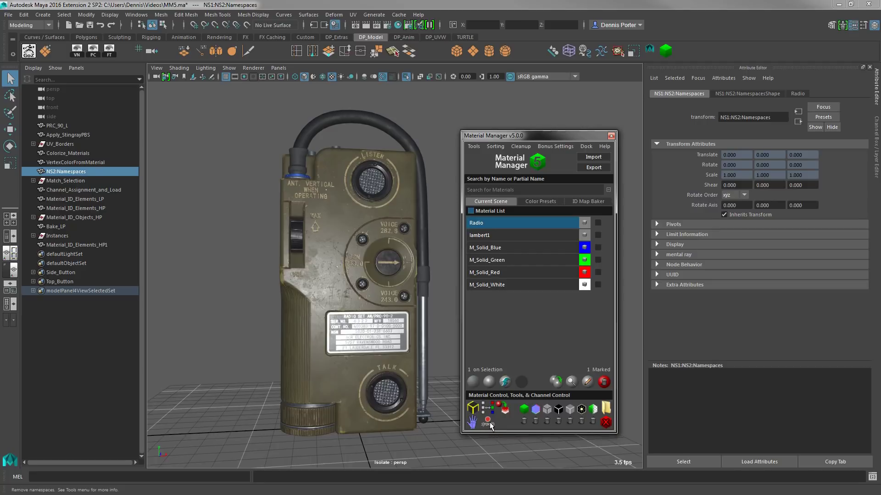
{"action": "key", "text": "ctrl+z"}
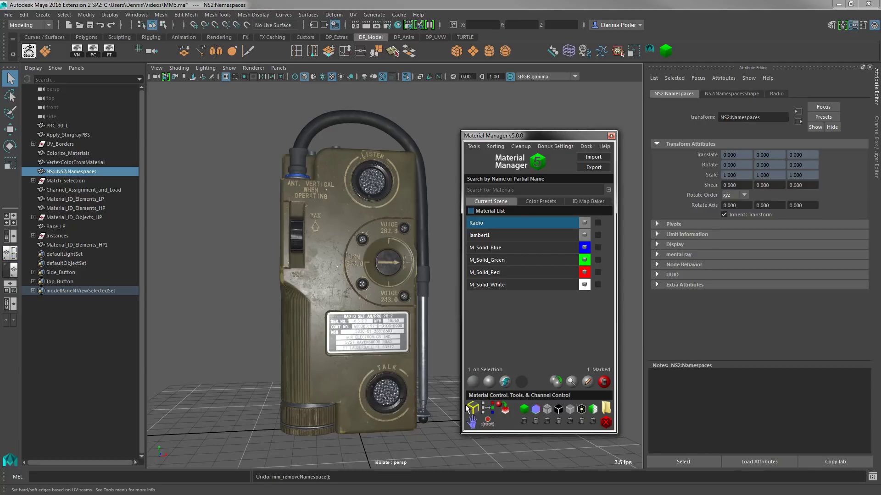
Step: View the scene's namespace hierarchy in the Namespace Editor and close it
{"action": "right_click", "coordinate": [486, 422]}
{"action": "left_click_drag", "start_coordinate": [475, 159], "coordinate": [490, 201]}
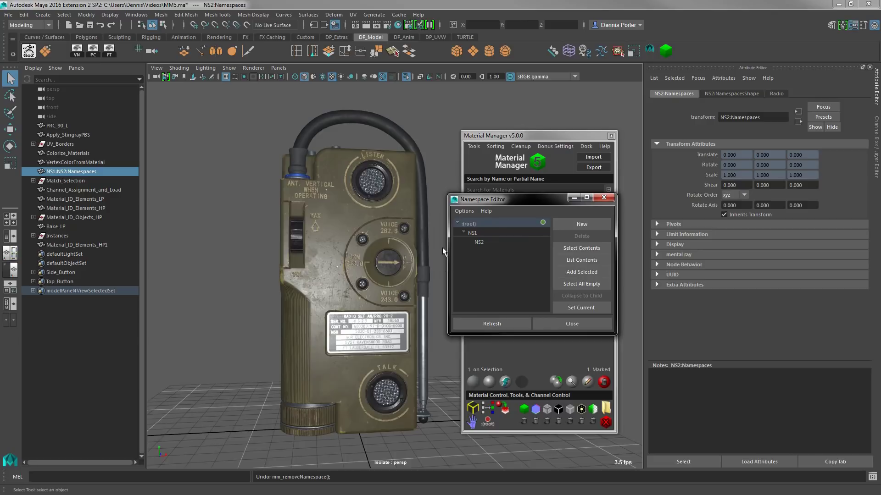
{"action": "left_click", "coordinate": [550, 325]}
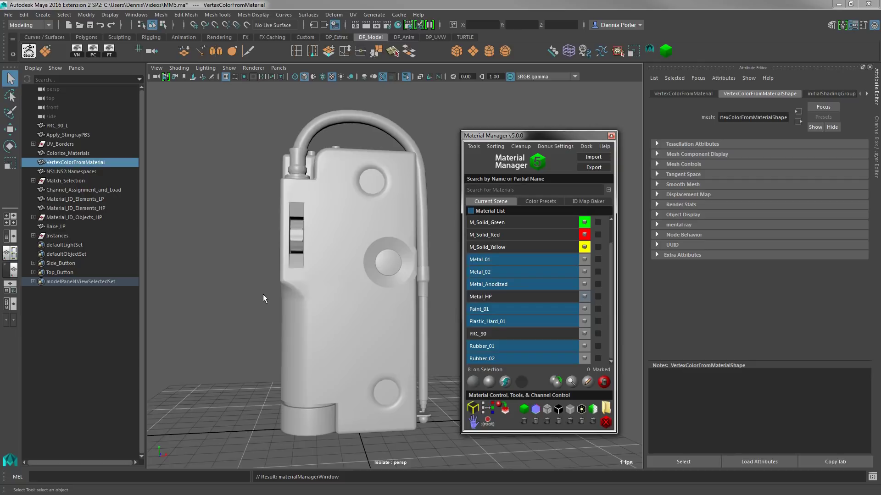
Step: Colorize the materials on VertexColorFromMaterial repeatedly to try different random color sets
{"action": "left_click", "coordinate": [489, 409]}
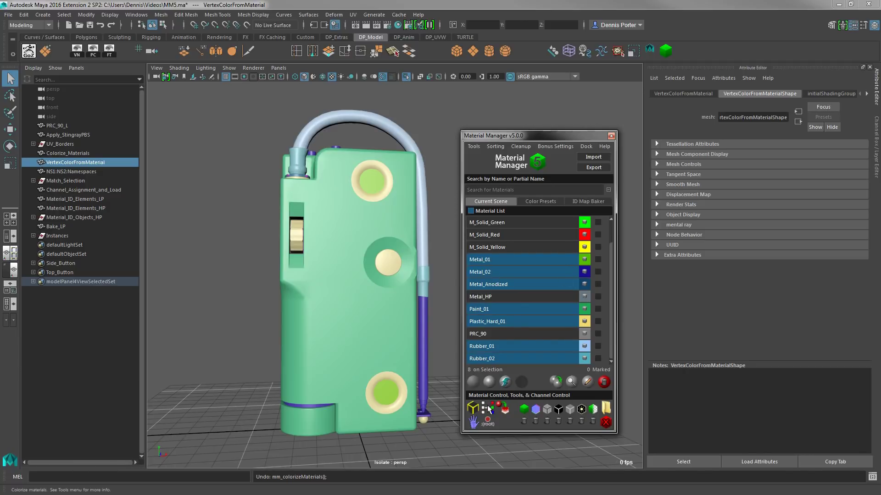
{"action": "left_click", "coordinate": [486, 406]}
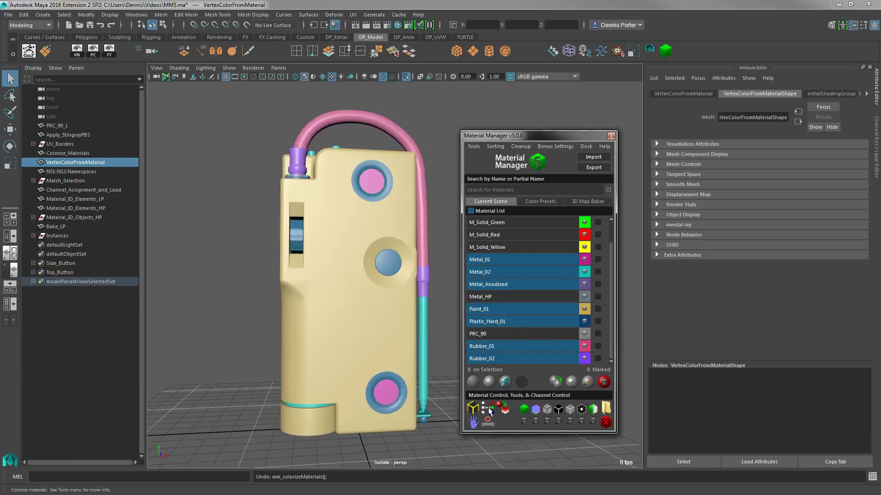
{"action": "left_click", "coordinate": [488, 407]}
{"action": "left_click", "coordinate": [488, 408]}
{"action": "left_click", "coordinate": [487, 407]}
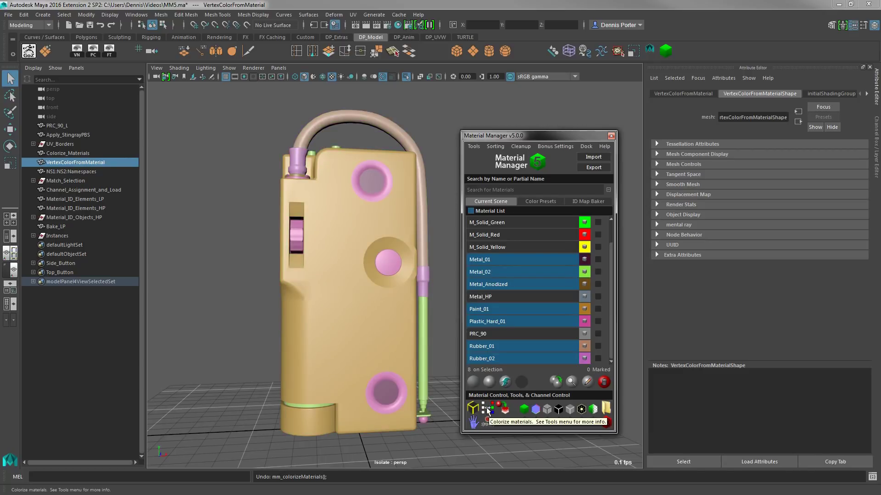
{"action": "left_click", "coordinate": [486, 408]}
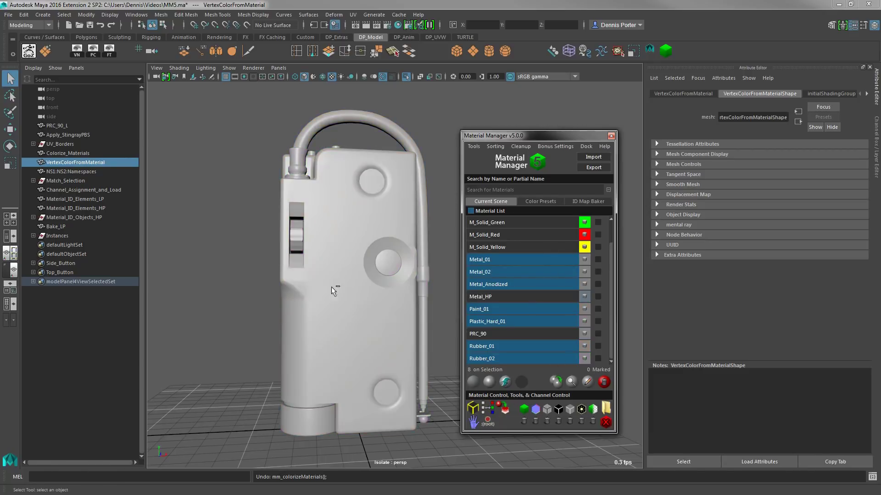
Step: Auto-assign color IDs by Element to VertexColorFromMaterial and assign vertex colors from its materials
{"action": "left_click", "coordinate": [506, 410]}
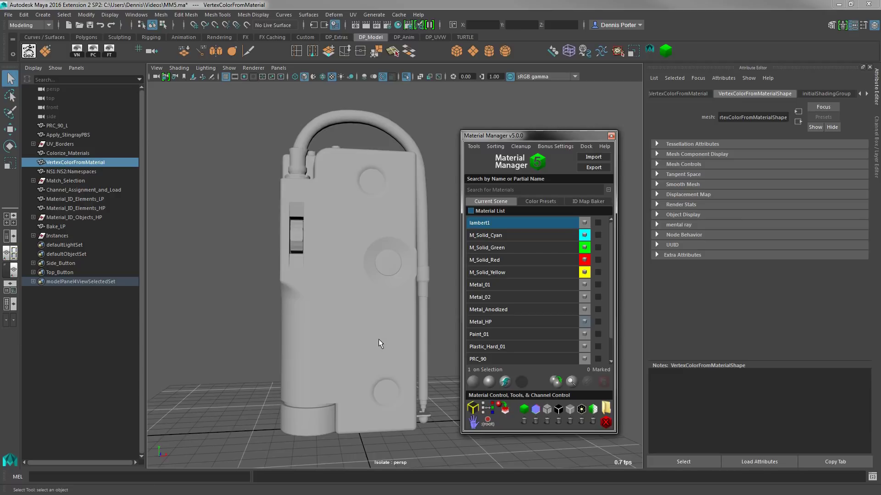
{"action": "left_click", "coordinate": [593, 200]}
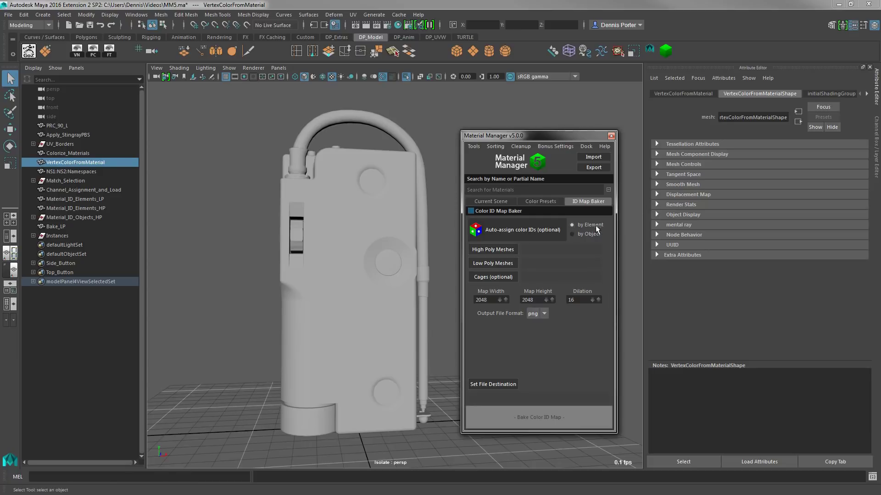
{"action": "left_click", "coordinate": [514, 230]}
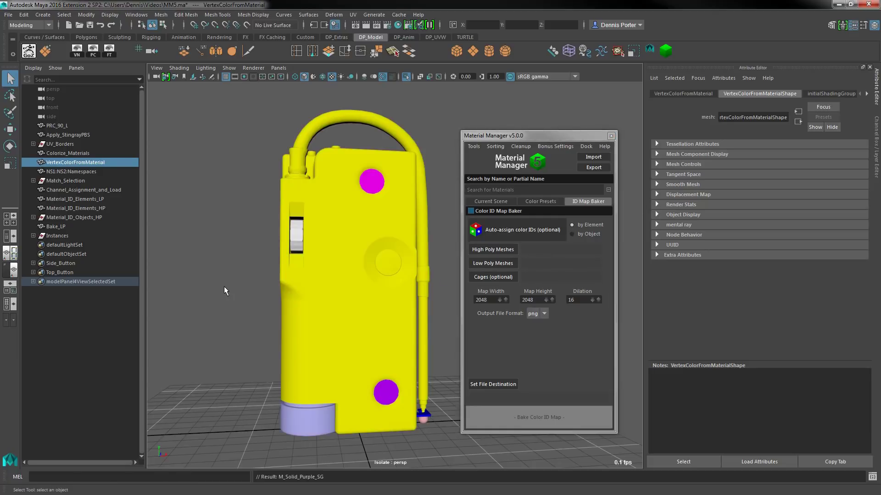
{"action": "left_click", "coordinate": [491, 201]}
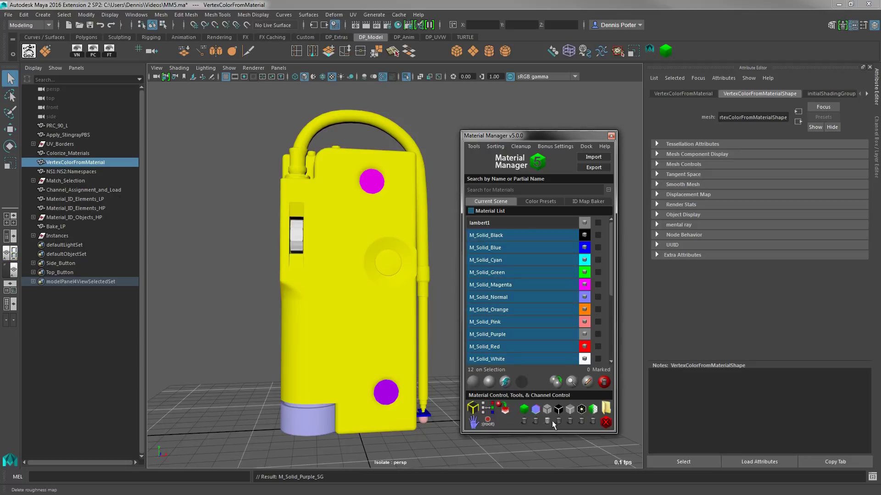
{"action": "left_click", "coordinate": [505, 410]}
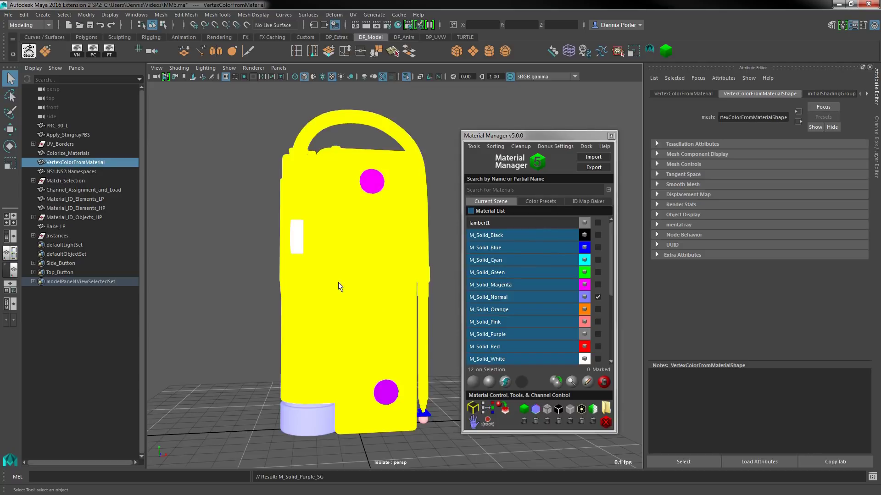
Step: Assign lambert1 to VertexColorFromMaterial and run the vertex color assignment tool on it repeatedly
{"action": "left_click", "coordinate": [582, 225]}
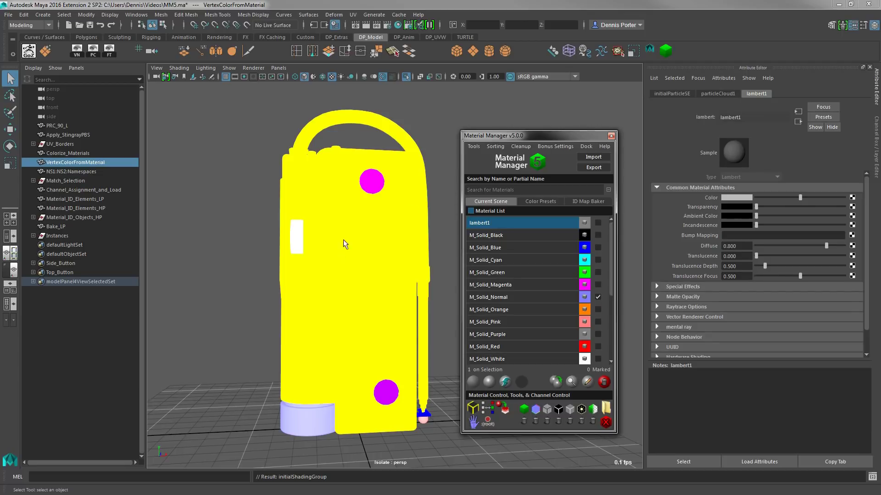
{"action": "left_click", "coordinate": [504, 413]}
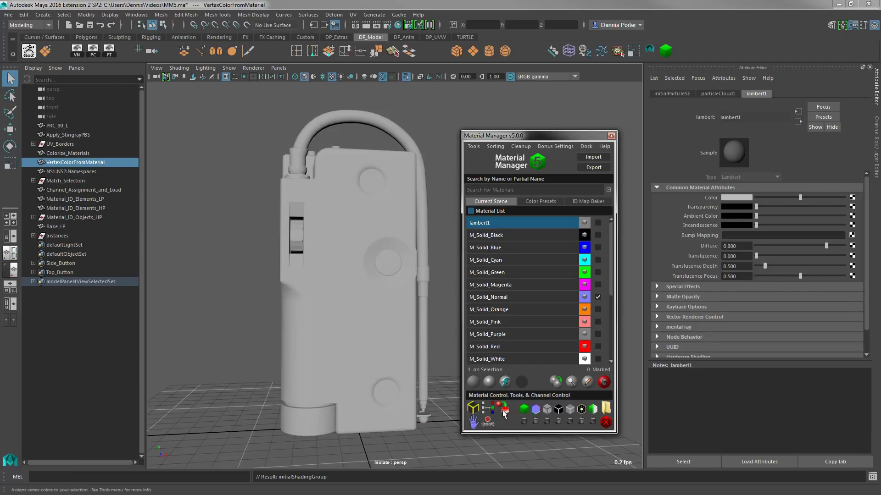
{"action": "left_click", "coordinate": [504, 413]}
{"action": "left_click", "coordinate": [504, 413]}
{"action": "left_click", "coordinate": [504, 413]}
{"action": "left_click", "coordinate": [504, 413]}
{"action": "left_click", "coordinate": [504, 413]}
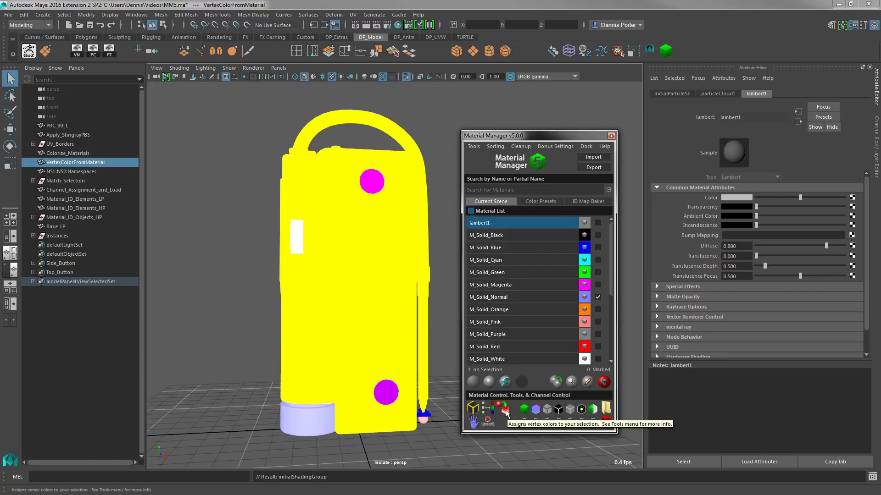
{"action": "left_click", "coordinate": [505, 412]}
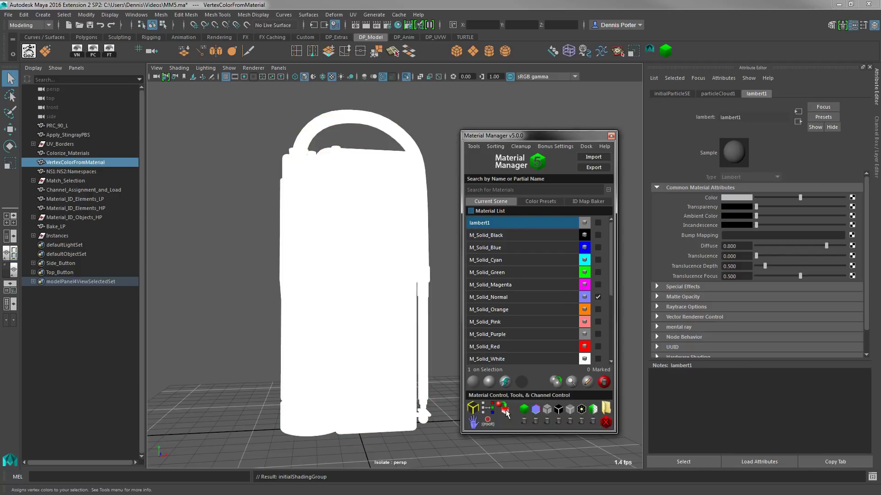
Step: Examine in the viewport how the Material_ID_Elements_LP, Material_ID_Objects_HP and Material_ID_Elements_HP radios are built for color ID assignment
{"action": "left_click", "coordinate": [597, 200]}
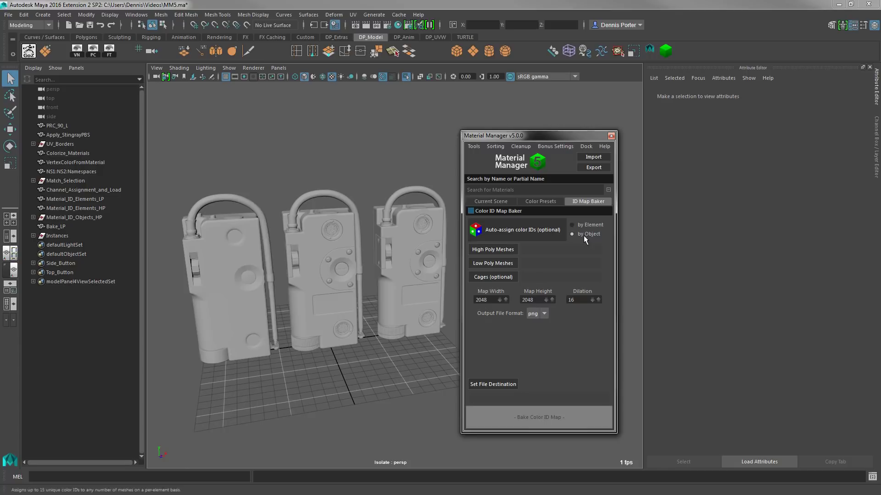
{"action": "left_click", "coordinate": [233, 254]}
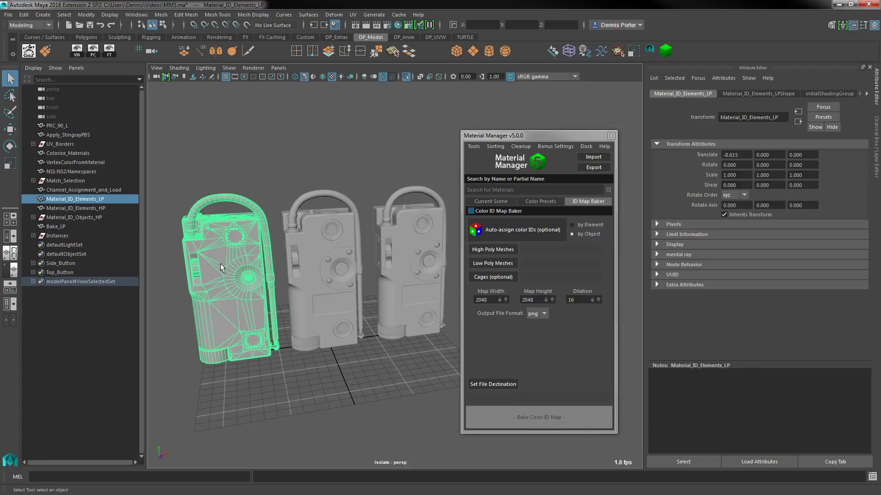
{"action": "left_click", "coordinate": [73, 217]}
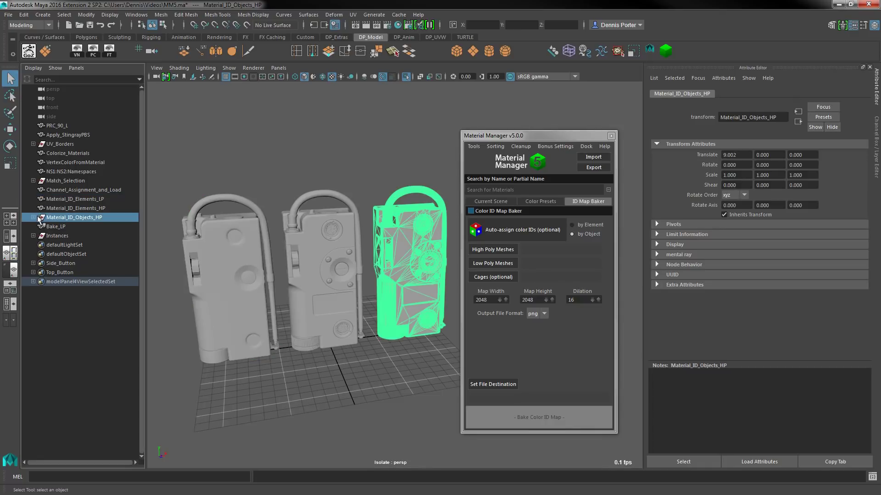
{"action": "left_click", "coordinate": [402, 194]}
{"action": "left_click", "coordinate": [395, 235]}
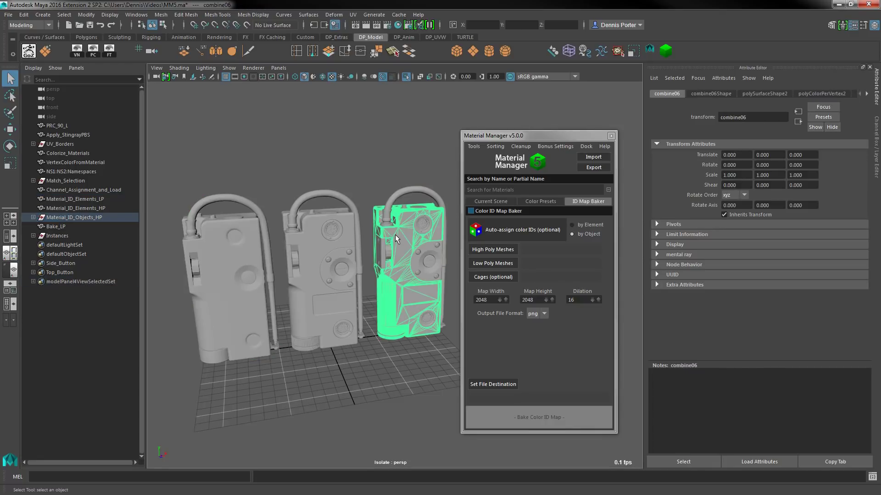
{"action": "left_click", "coordinate": [416, 275]}
{"action": "left_click", "coordinate": [416, 273]}
{"action": "left_click", "coordinate": [417, 253]}
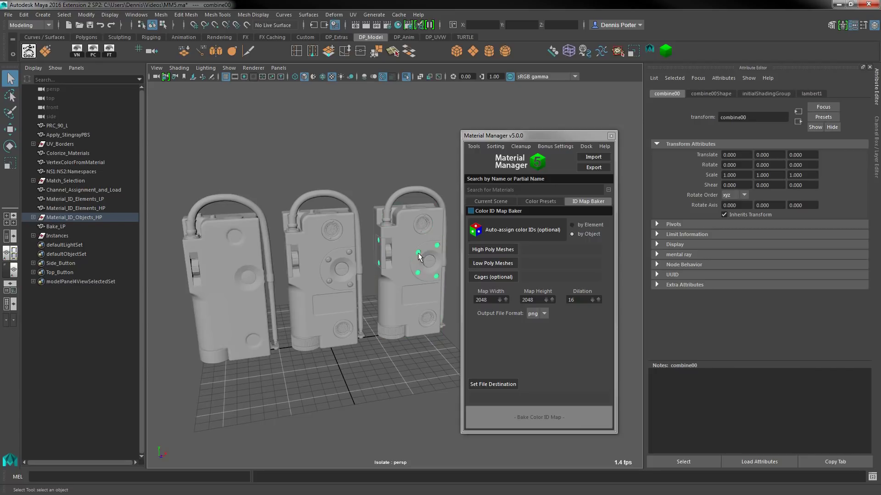
{"action": "left_click", "coordinate": [336, 251]}
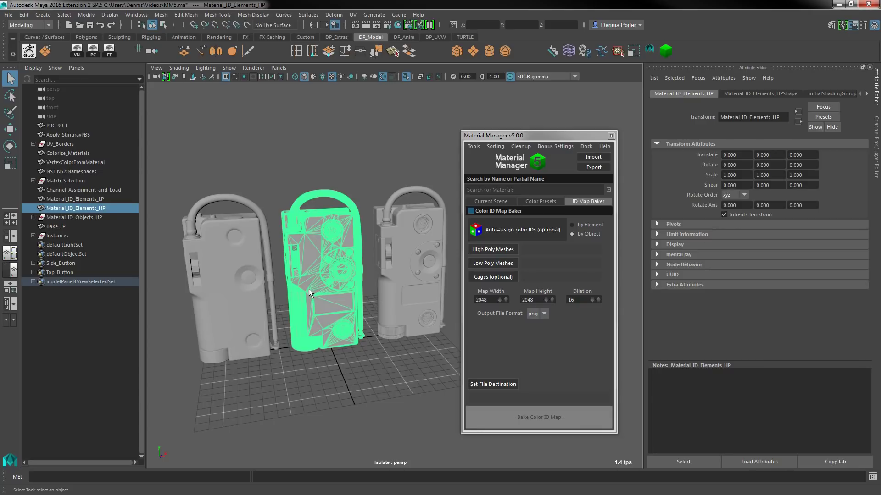
Step: Set color ID assignment to by Element and move the bottom cap element of Material_ID_Elements_LP down from the body
{"action": "left_click", "coordinate": [582, 225]}
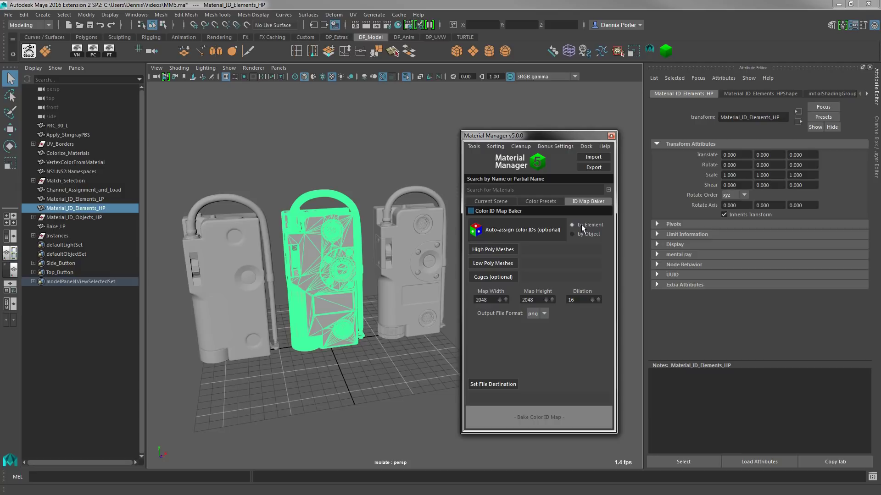
{"action": "left_click", "coordinate": [189, 254]}
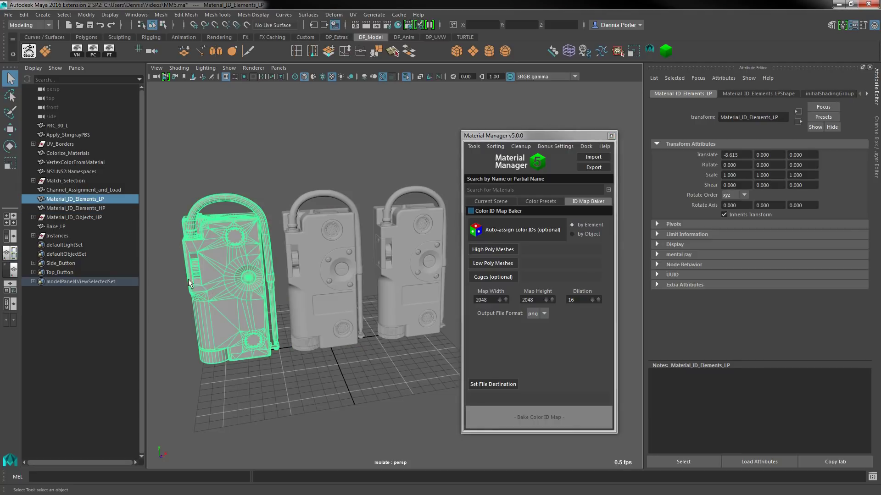
{"action": "key", "text": "F11"}
{"action": "key", "text": "w"}
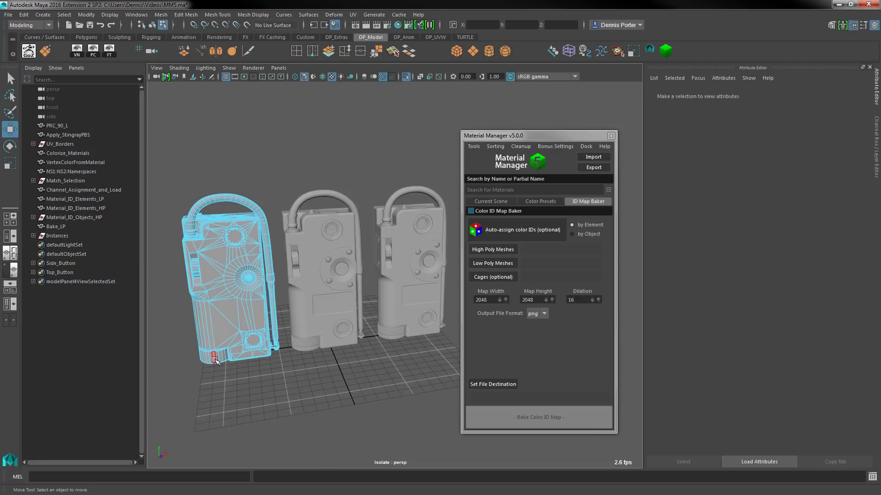
{"action": "double_click", "coordinate": [214, 358]}
{"action": "left_click_drag", "start_coordinate": [214, 333], "coordinate": [291, 384]}
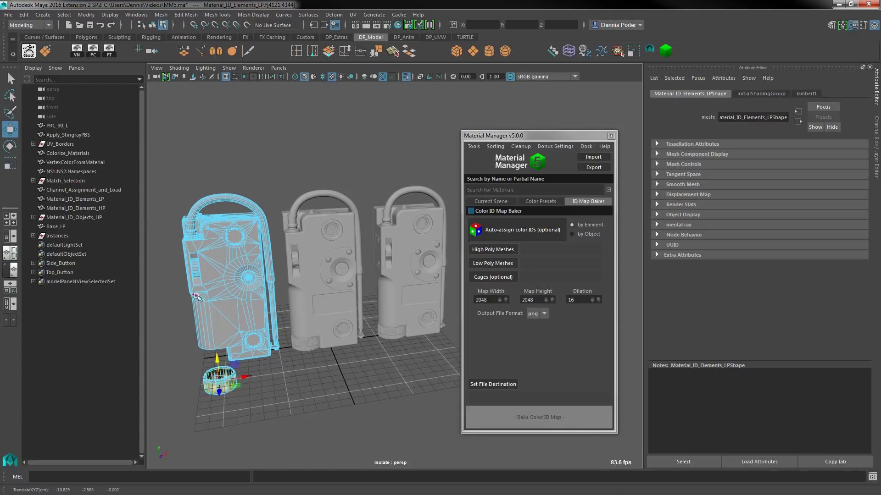
{"action": "left_click_drag", "start_coordinate": [218, 360], "coordinate": [220, 351]}
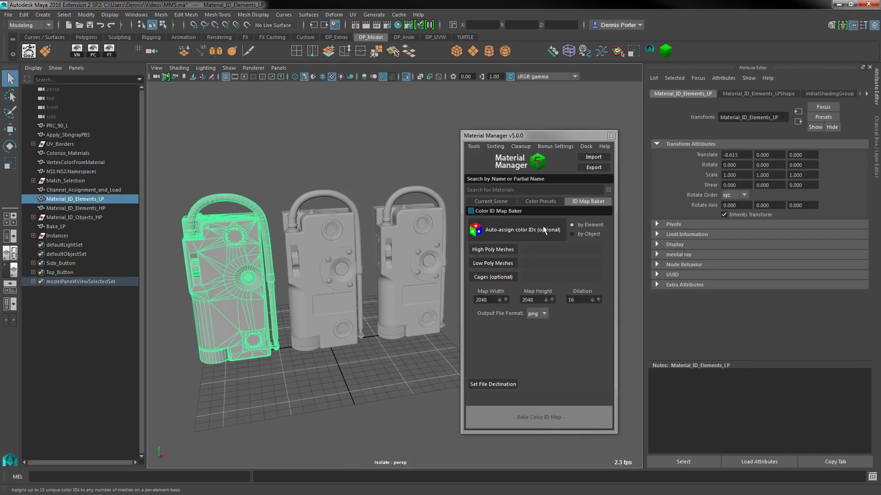
Step: Auto-assign a color ID by Object to Material_ID_Elements_LP
{"action": "left_click", "coordinate": [592, 234]}
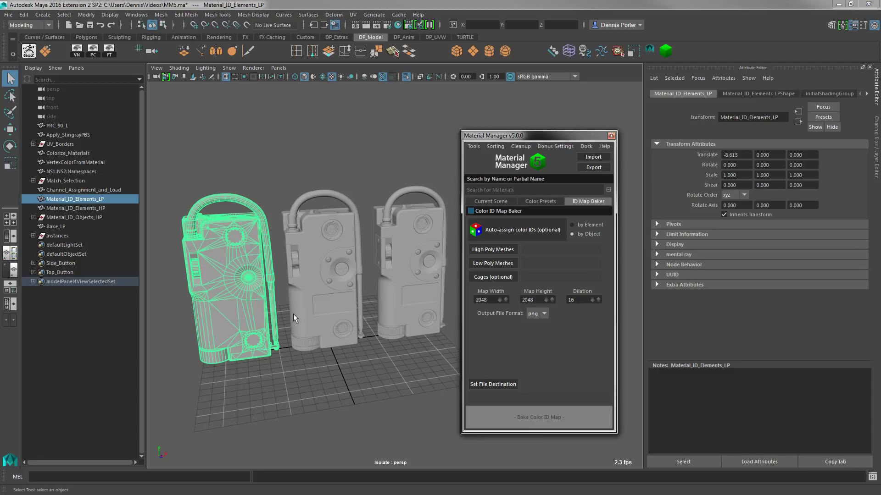
{"action": "left_click", "coordinate": [505, 231]}
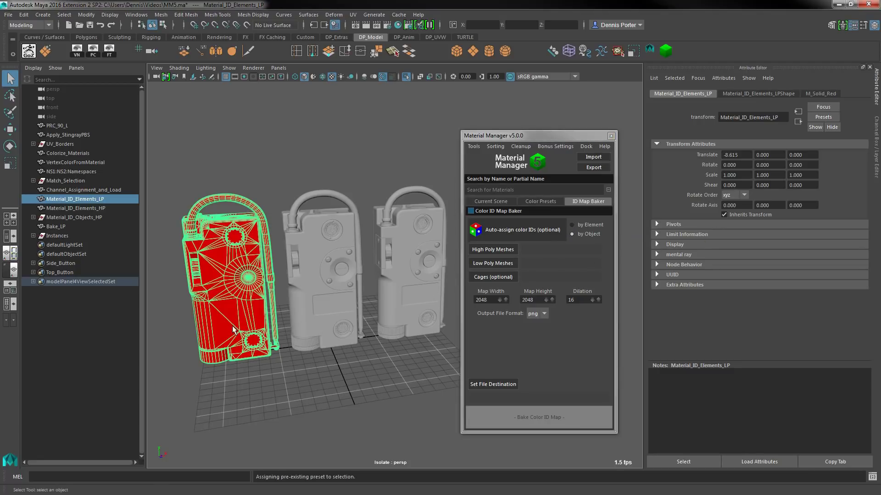
{"action": "left_click", "coordinate": [257, 361]}
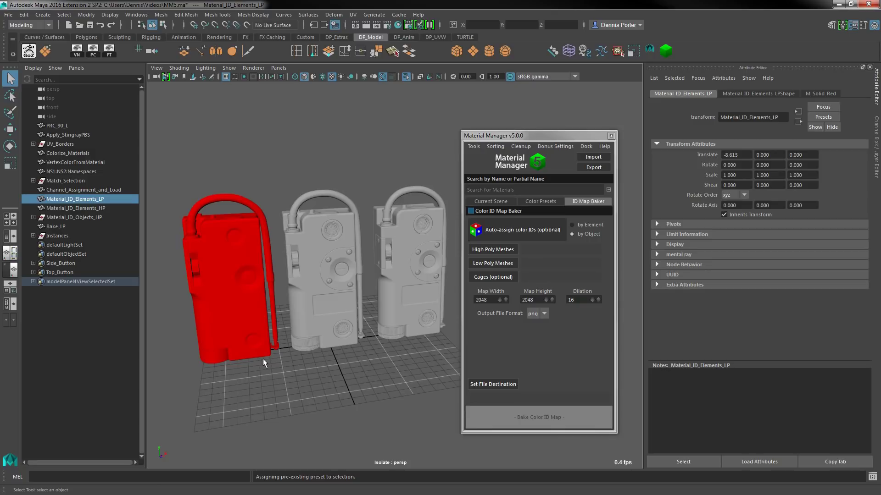
Step: Auto-assign color IDs by Element to Material_ID_Elements_LP and check its materials in the current scene list
{"action": "left_click", "coordinate": [582, 228]}
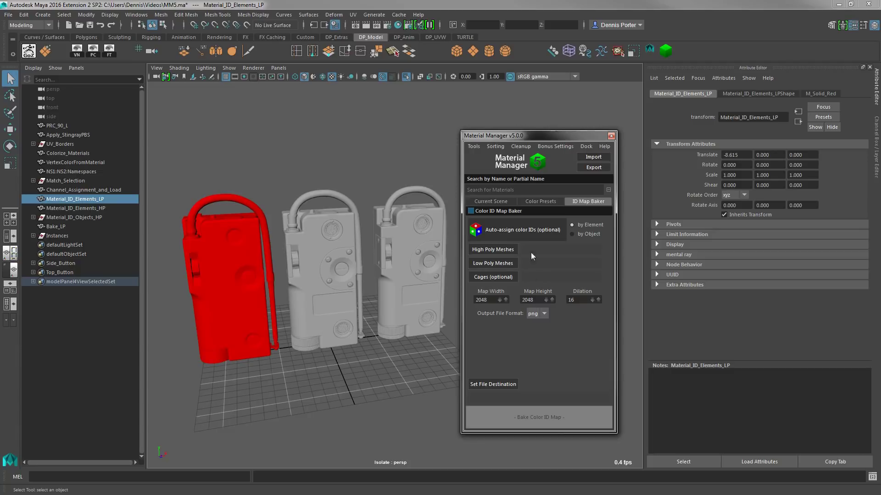
{"action": "left_click", "coordinate": [510, 234]}
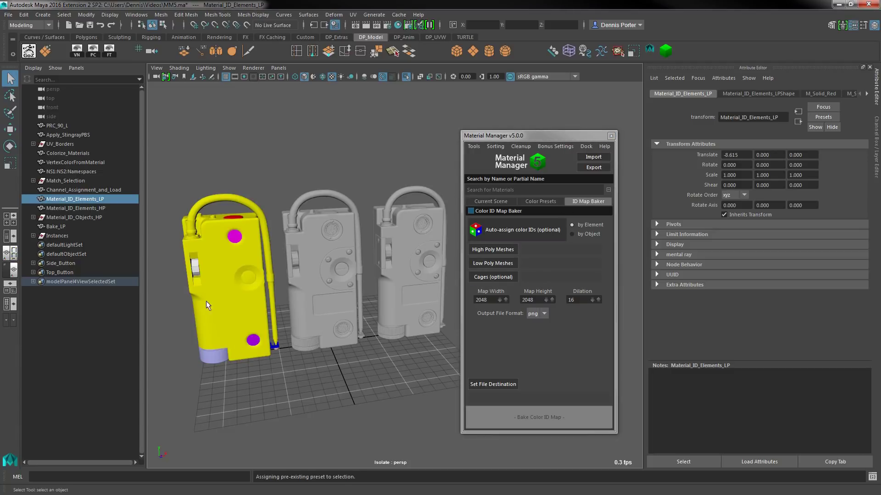
{"action": "left_click", "coordinate": [483, 202]}
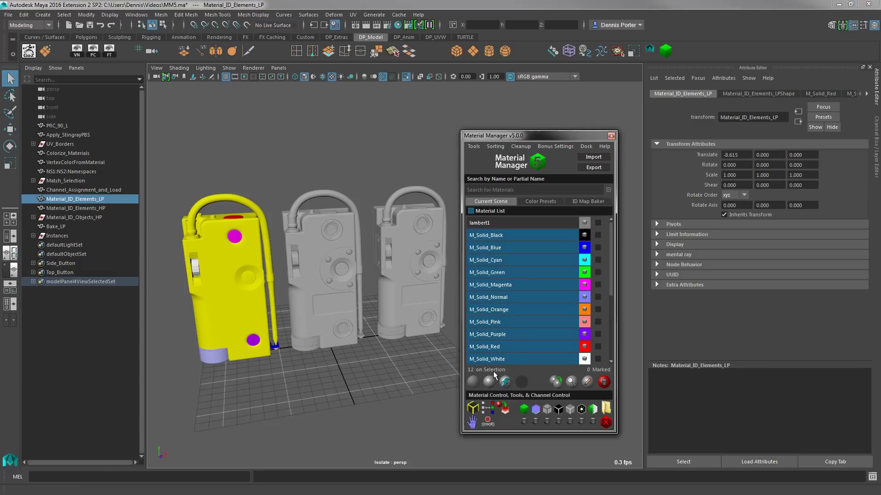
Step: Auto-assign a color ID by Object to the Material_ID_Elements_HP radio
{"action": "left_click", "coordinate": [594, 204]}
{"action": "left_click", "coordinate": [332, 273]}
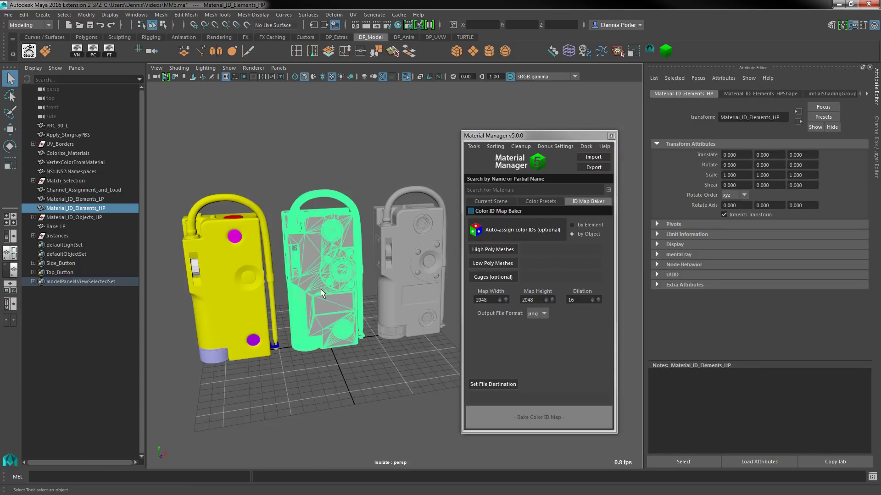
{"action": "left_click", "coordinate": [520, 238]}
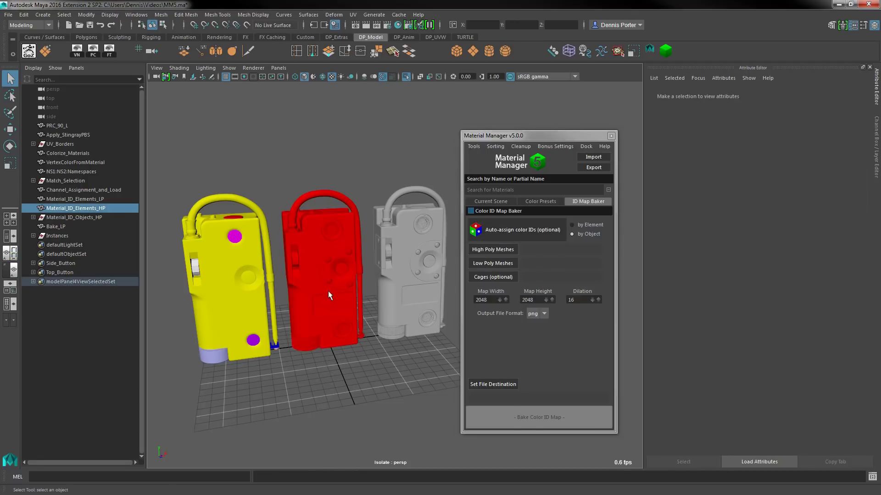
Step: Set color ID assignment to by Element and auto-assign color IDs to Material_ID_Elements_HP
{"action": "left_click", "coordinate": [329, 295]}
{"action": "left_click", "coordinate": [577, 226]}
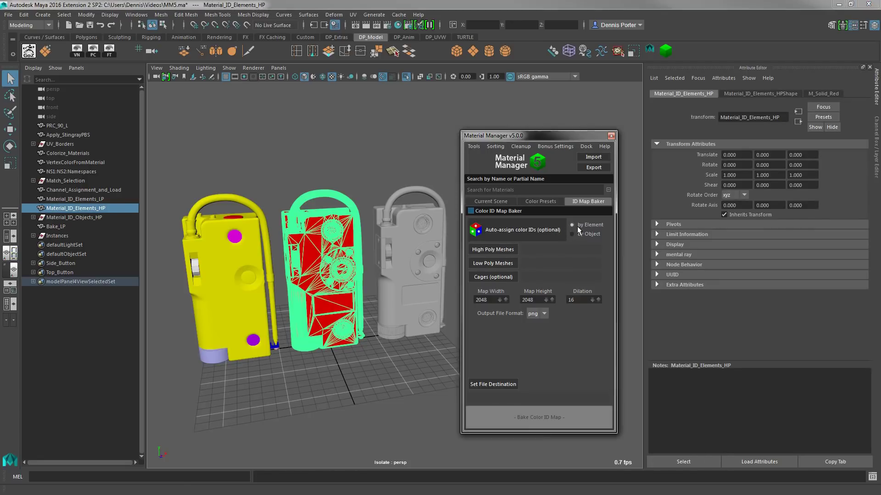
{"action": "left_click", "coordinate": [511, 236]}
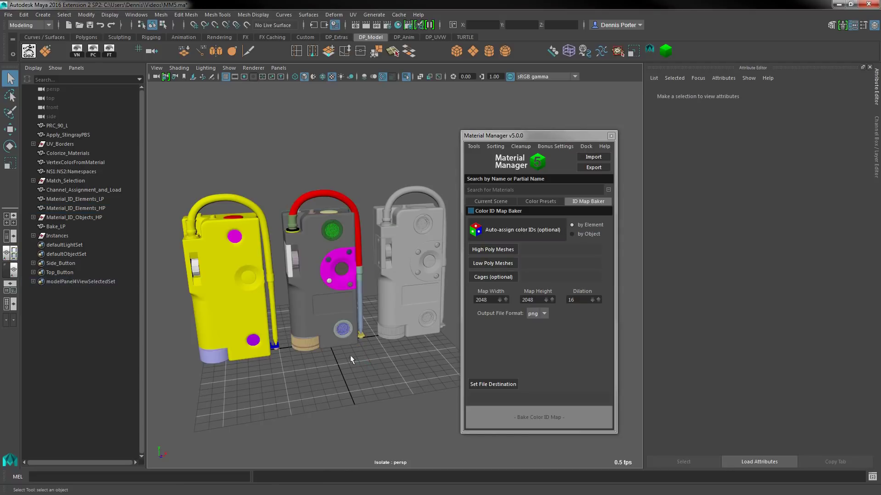
Step: Check the materials assigned to Material_ID_Elements_HP in the current scene list and examine its colored elements up close
{"action": "left_click", "coordinate": [491, 201]}
{"action": "left_click", "coordinate": [326, 324]}
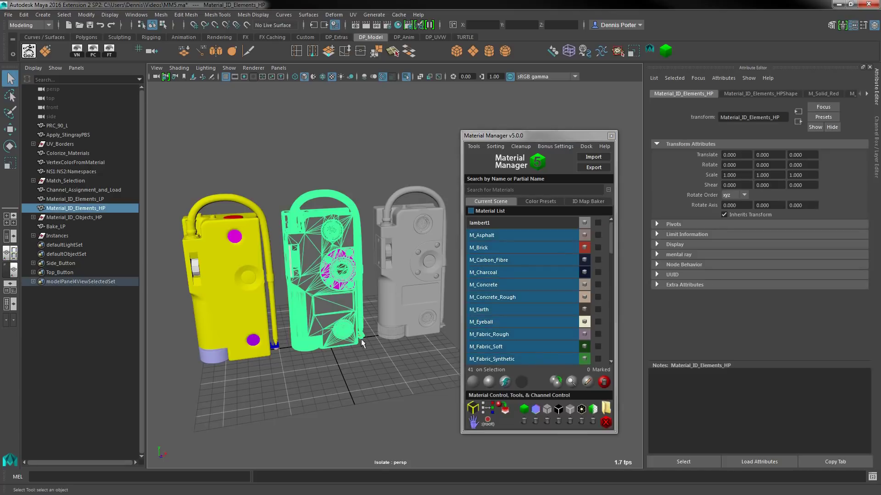
{"action": "left_click", "coordinate": [445, 367]}
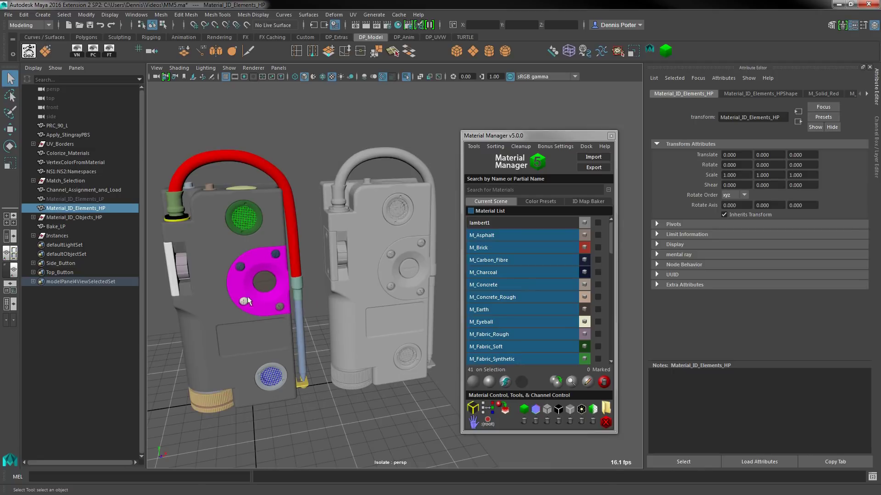
{"action": "left_click", "coordinate": [579, 214]}
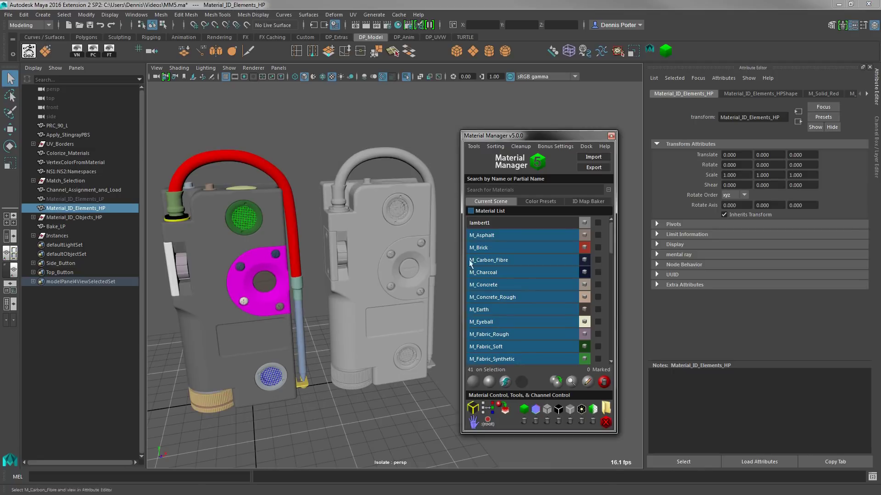
{"action": "left_click", "coordinate": [580, 202]}
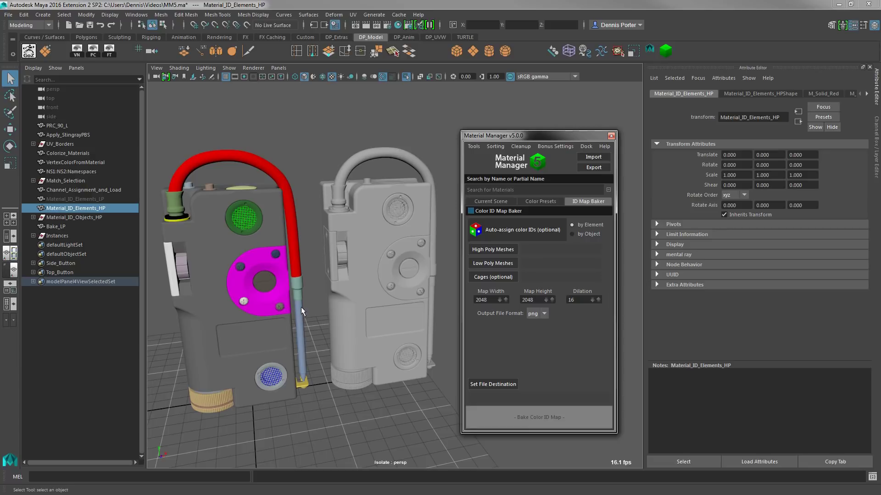
Step: Examine the separate meshes grouped under Material_ID_Objects_HP, including the screws, the grilles and the cable connectors
{"action": "left_click", "coordinate": [396, 223]}
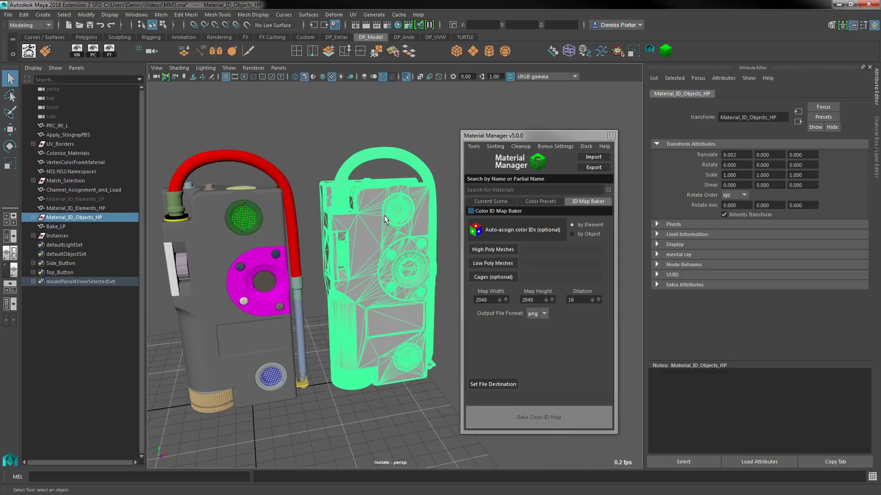
{"action": "left_click", "coordinate": [33, 218]}
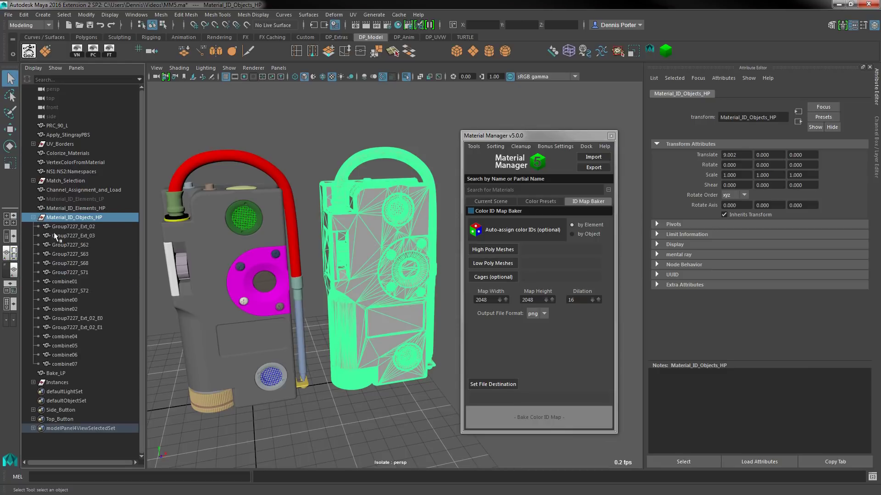
{"action": "left_click", "coordinate": [386, 261]}
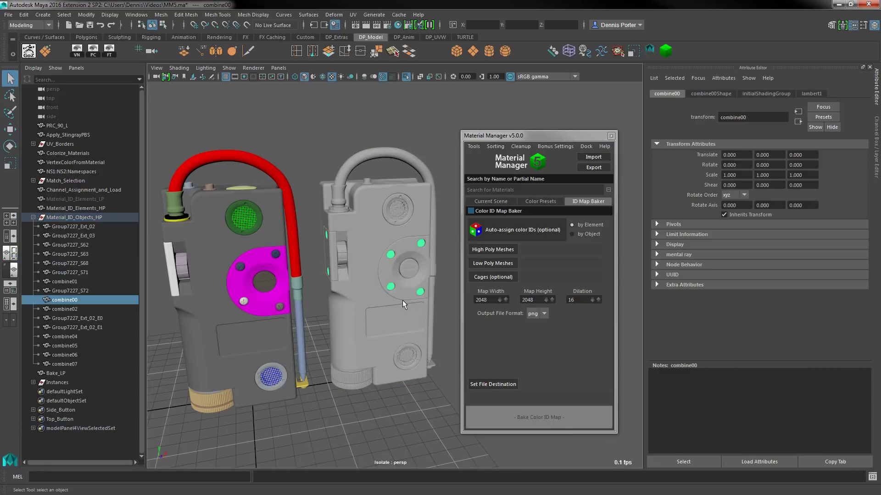
{"action": "left_click", "coordinate": [403, 274]}
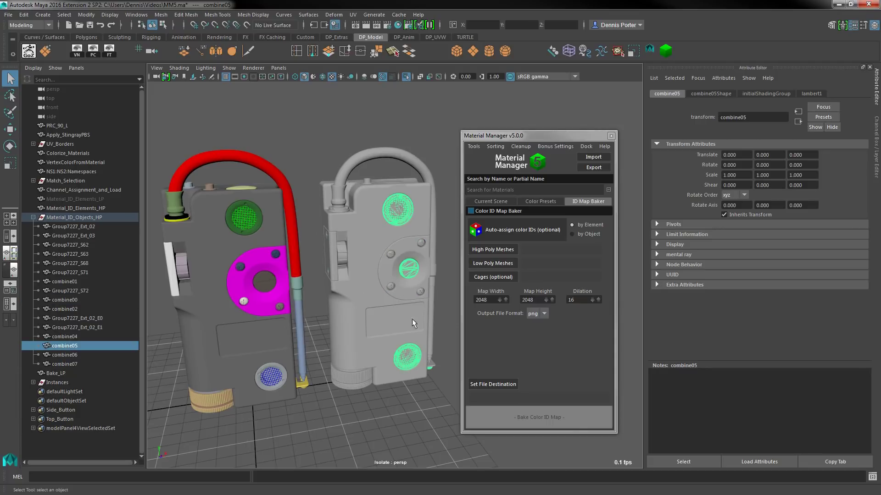
{"action": "left_click", "coordinate": [340, 200]}
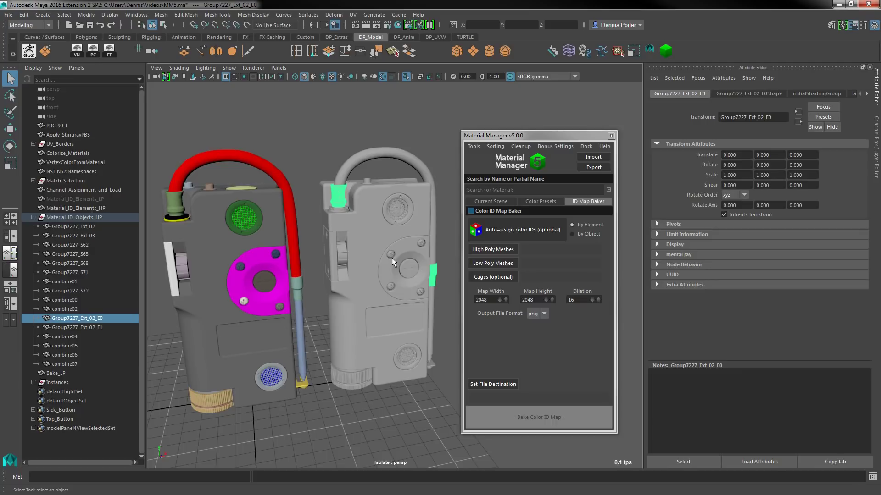
Step: Select all meshes of Material_ID_Objects_HP in the viewport and auto-assign color IDs by Object
{"action": "left_click_drag", "start_coordinate": [312, 132], "coordinate": [443, 395]}
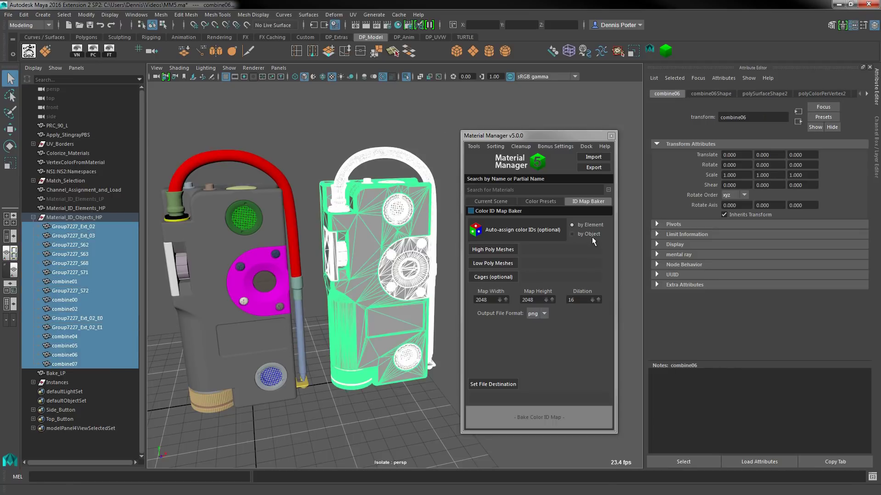
{"action": "left_click", "coordinate": [586, 235]}
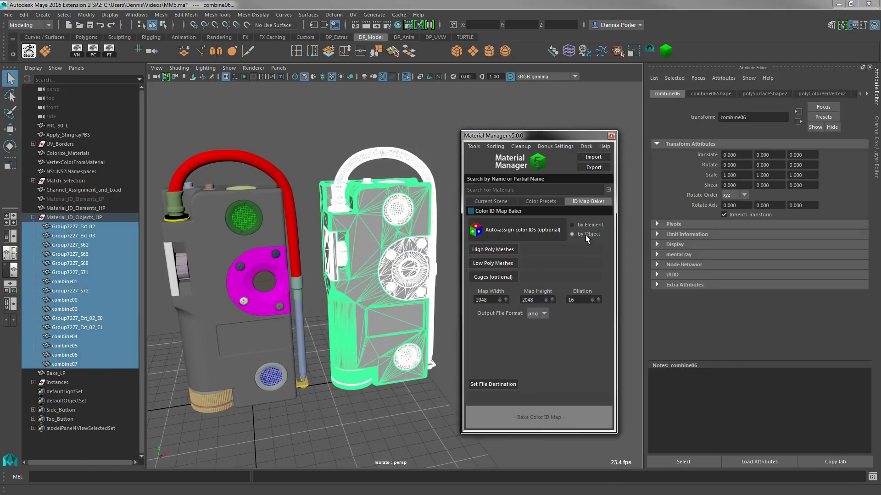
{"action": "left_click", "coordinate": [528, 225]}
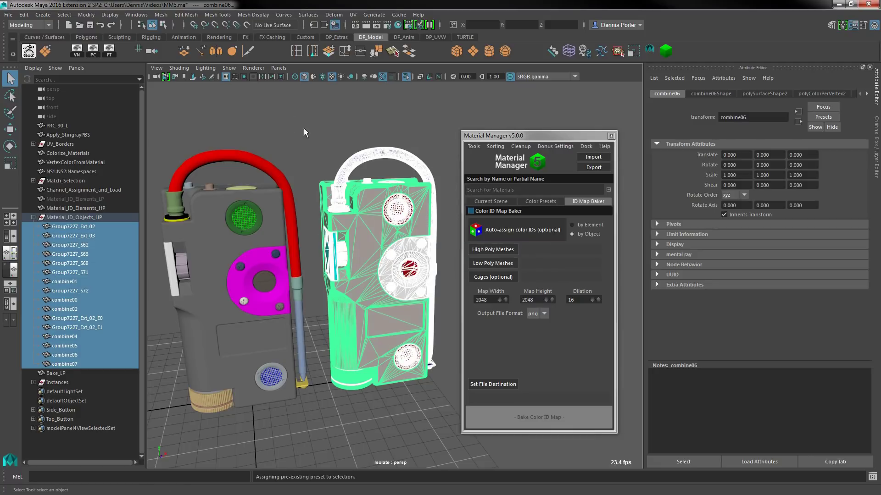
{"action": "left_click", "coordinate": [305, 133]}
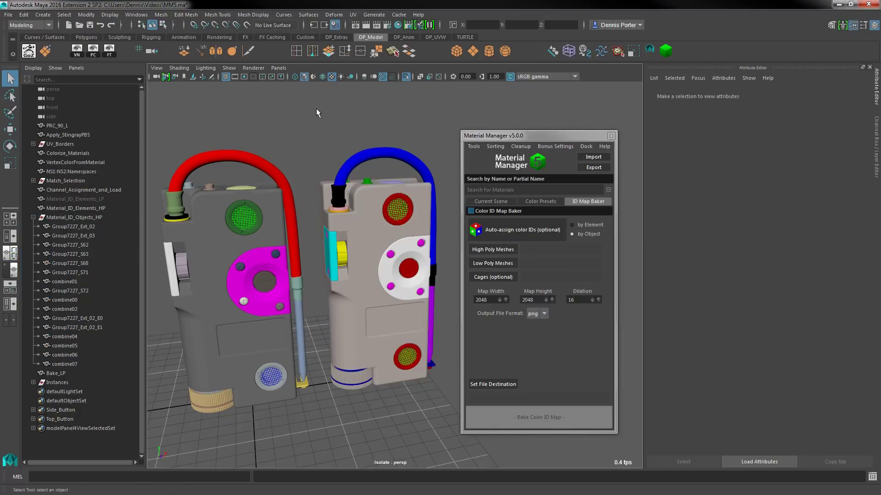
Step: Select the Material_ID_Objects_HP meshes from Group7227_Ext_02 to combine07 in the outliner and auto-assign their color IDs again
{"action": "left_click", "coordinate": [58, 227]}
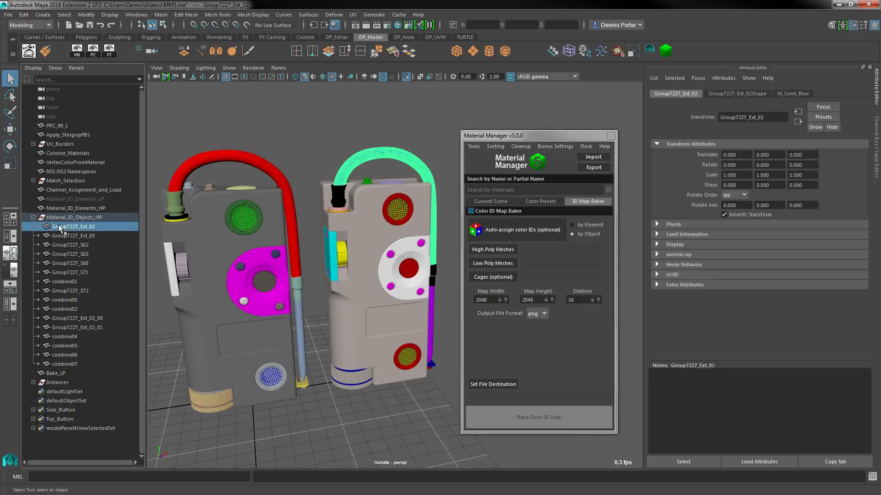
{"action": "left_click", "coordinate": [60, 365], "text": "shift"}
{"action": "left_click", "coordinate": [540, 225]}
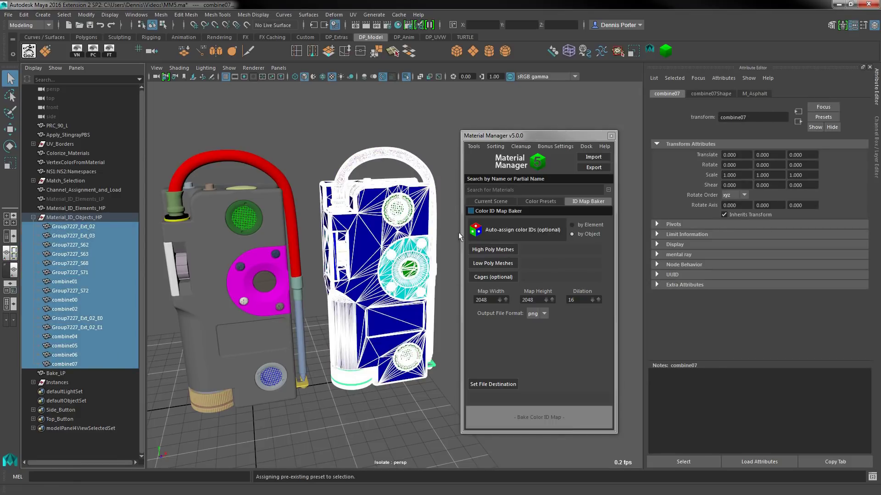
{"action": "left_click", "coordinate": [354, 120]}
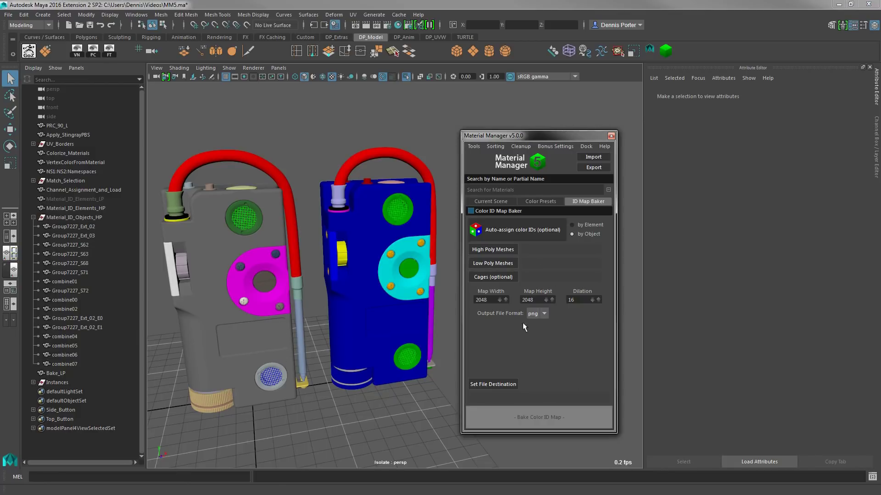
Step: Place Material_ID_Objects_HP at the grid origin and load all its meshes as the high poly meshes for baking
{"action": "left_click", "coordinate": [57, 218]}
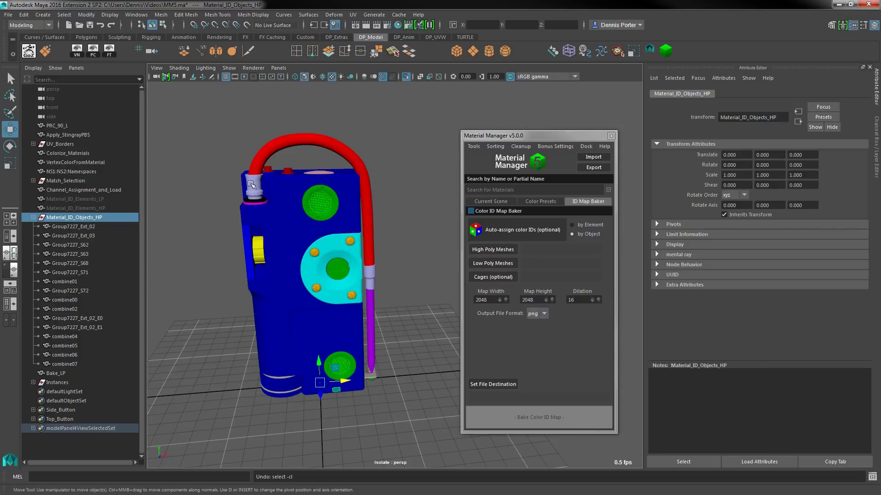
{"action": "left_click_drag", "start_coordinate": [205, 111], "coordinate": [397, 417]}
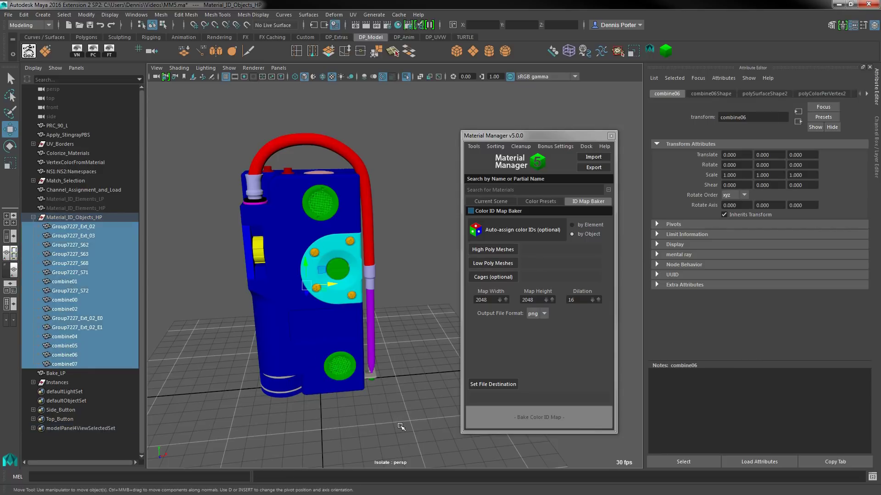
{"action": "left_click", "coordinate": [486, 252]}
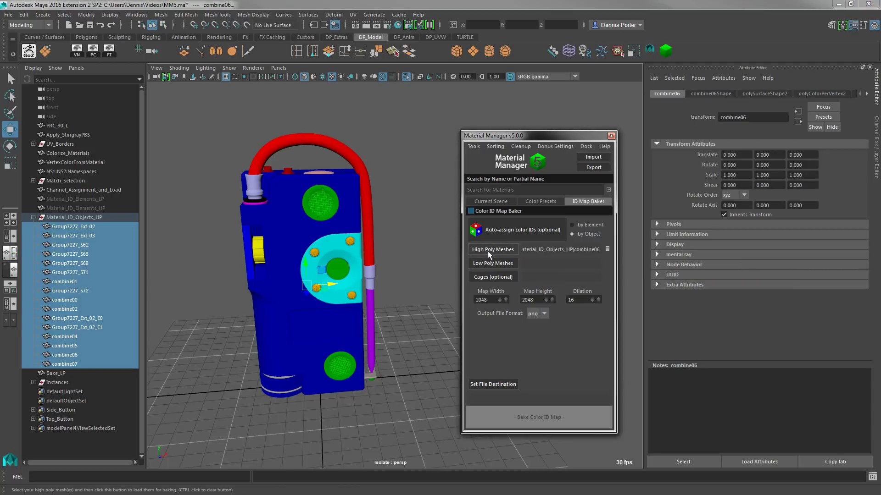
Step: Review the full list of loaded high poly models in the color ID map baker
{"action": "left_click_drag", "start_coordinate": [579, 251], "coordinate": [668, 252]}
{"action": "left_click", "coordinate": [552, 252]}
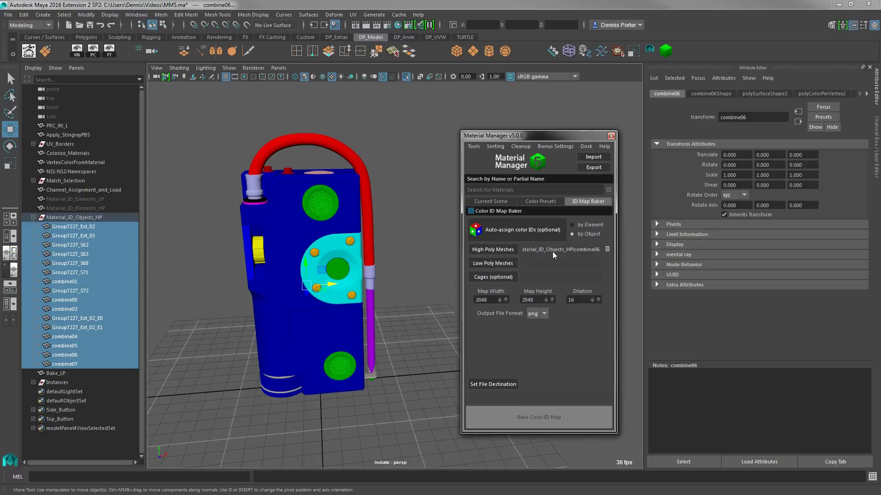
{"action": "left_click", "coordinate": [607, 251]}
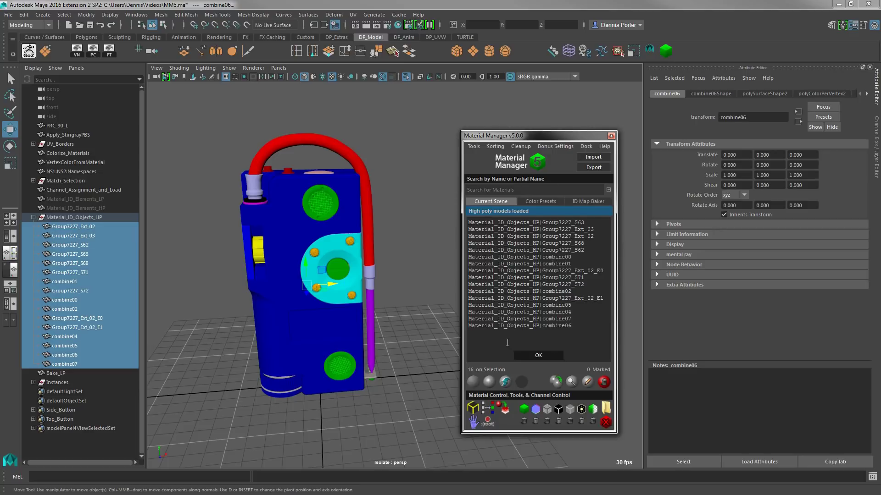
{"action": "left_click", "coordinate": [538, 356]}
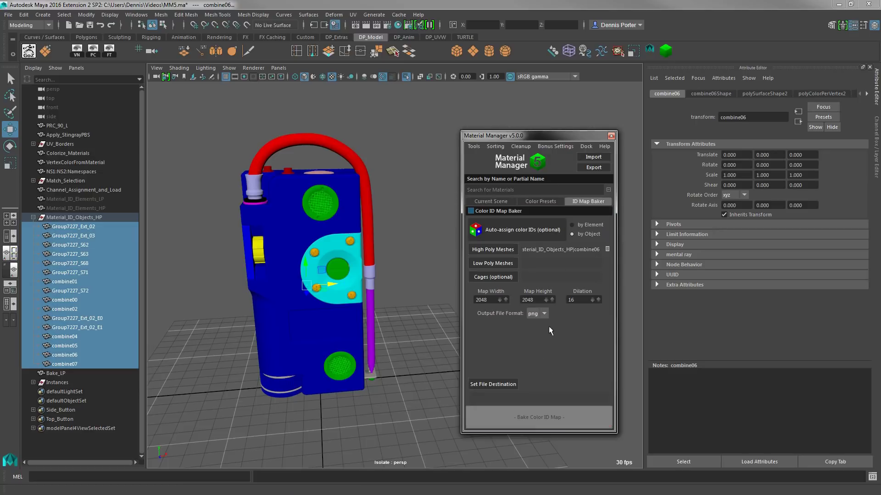
Step: Assign lambert1 to Material_ID_Elements_LP and move it along X to overlap the high poly radio at the origin
{"action": "left_click", "coordinate": [110, 199]}
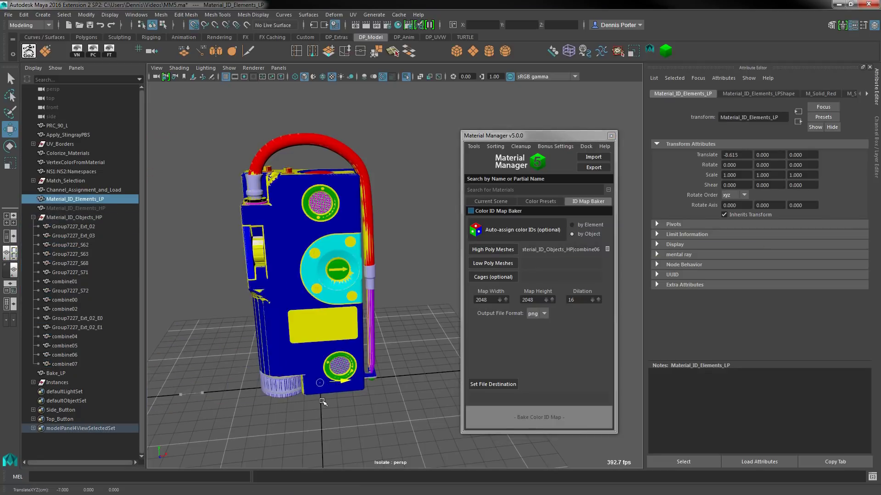
{"action": "mouse_move", "coordinate": [204, 394]}
{"action": "left_mouse_down"}
{"action": "mouse_move", "coordinate": [323, 402]}
{"action": "mouse_move", "coordinate": [198, 402]}
{"action": "left_mouse_up"}
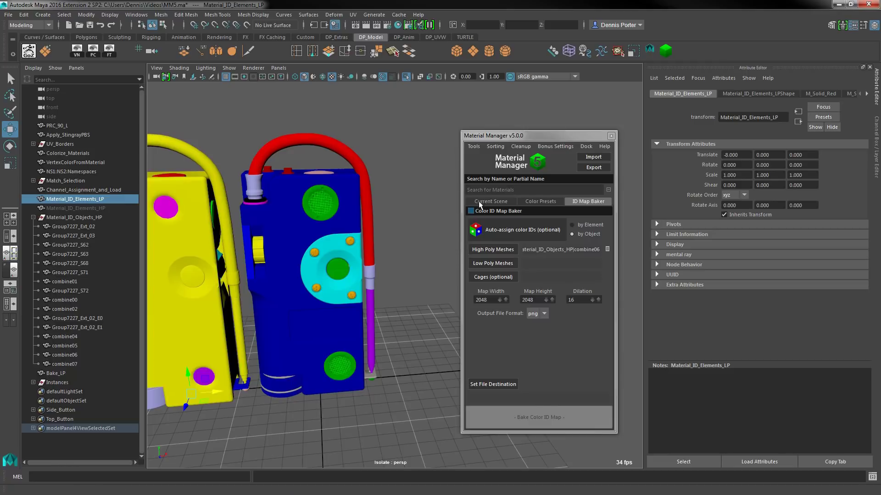
{"action": "left_click", "coordinate": [491, 201]}
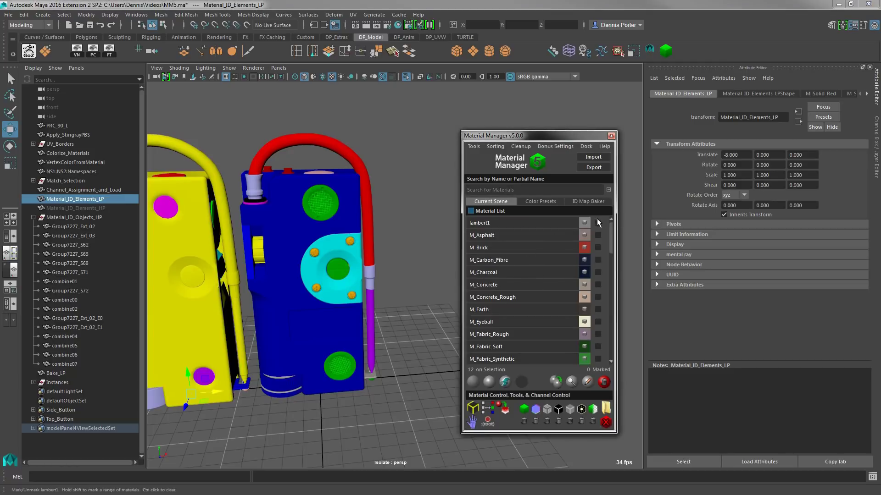
{"action": "left_click", "coordinate": [532, 223]}
{"action": "left_click_drag", "start_coordinate": [216, 392], "coordinate": [340, 386]}
Step: Load Material_ID_Elements_LP as the low poly mesh, and close and reopen Material Manager on its color ID map baker
{"action": "left_click", "coordinate": [586, 201]}
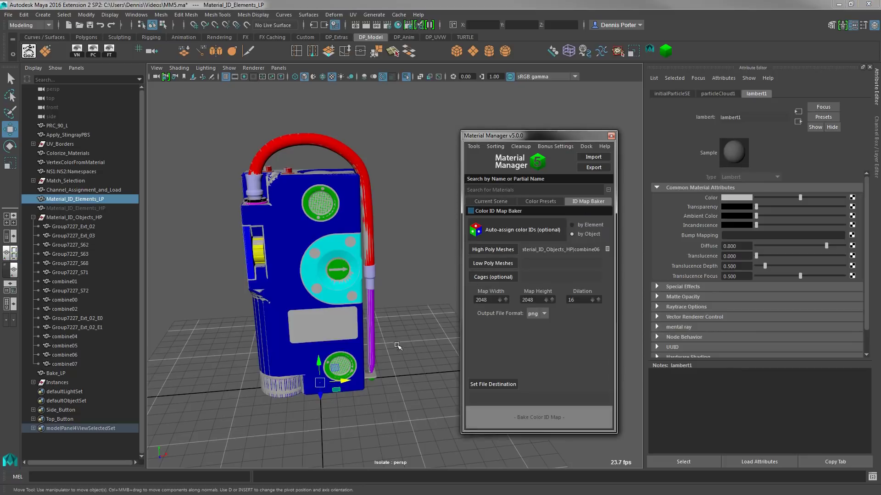
{"action": "left_click", "coordinate": [489, 264]}
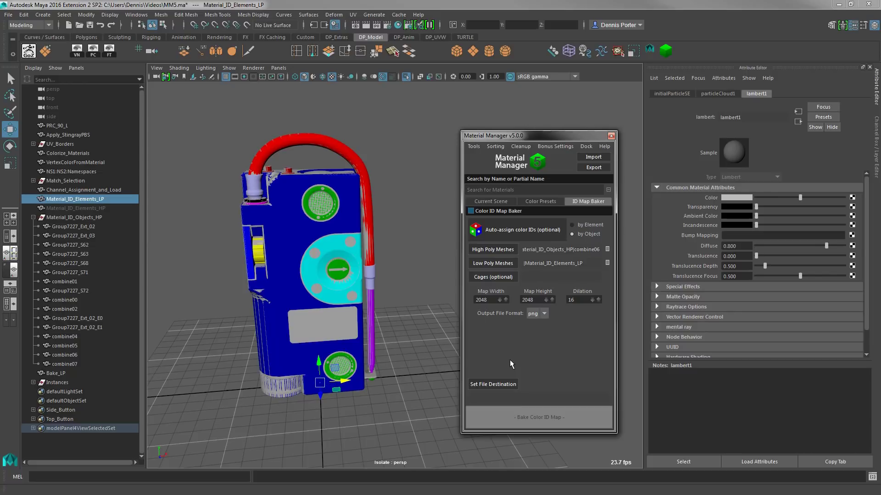
{"action": "key", "text": "alt+F4"}
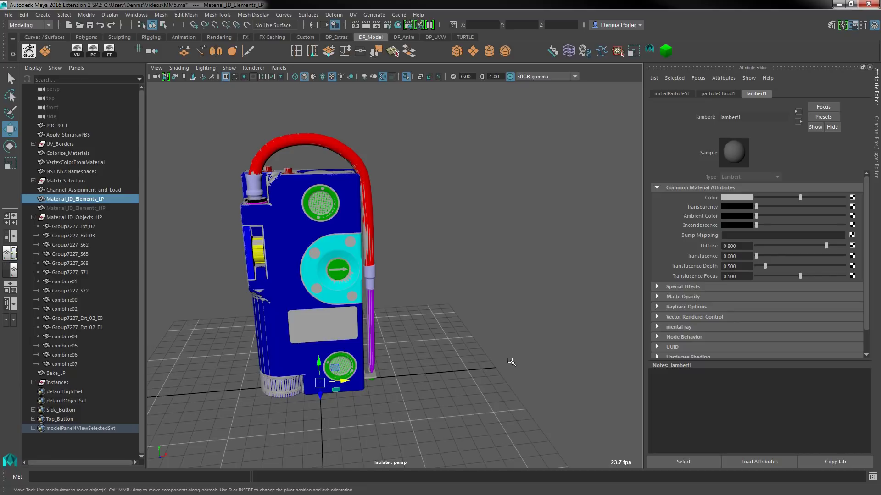
{"action": "left_click", "coordinate": [585, 202]}
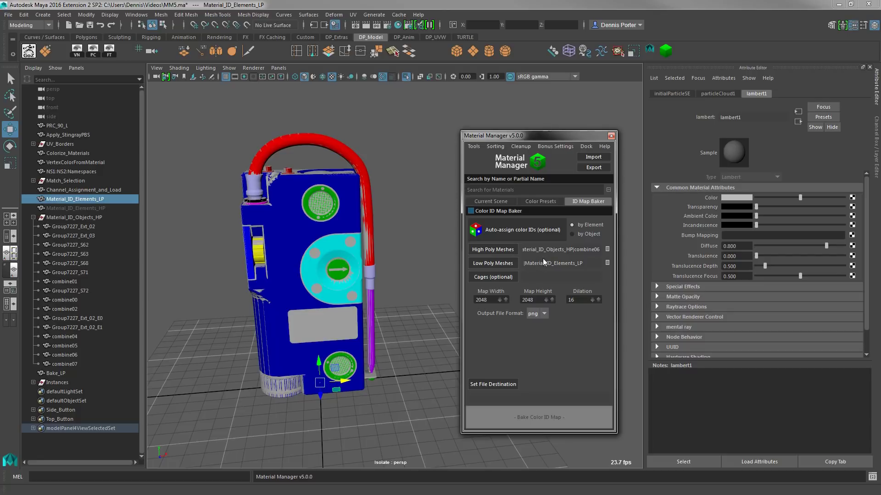
Step: Clear the high poly list and reload all meshes under Material_ID_Objects_HP, from Group7227_Ext_02 through combine07, as the high poly meshes
{"action": "left_click", "coordinate": [496, 248], "text": "ctrl"}
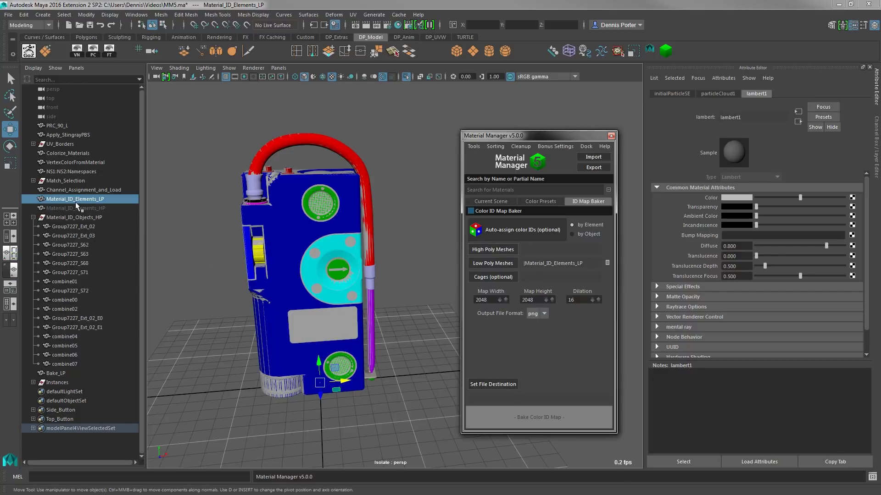
{"action": "left_click", "coordinate": [71, 226]}
{"action": "left_click", "coordinate": [59, 364], "text": "shift"}
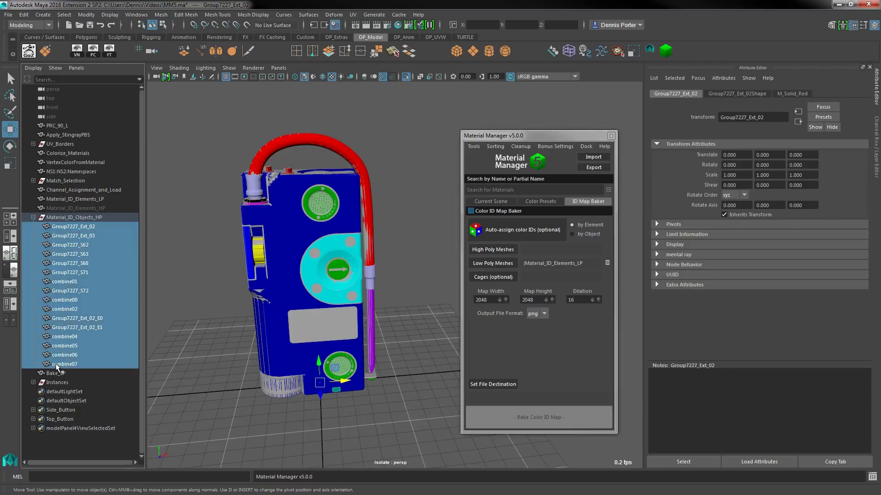
{"action": "left_click", "coordinate": [486, 251]}
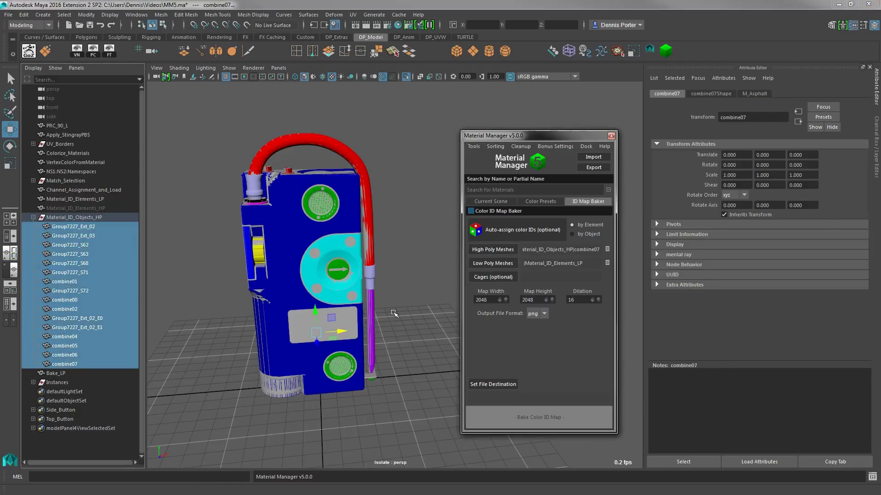
{"action": "left_click", "coordinate": [387, 354]}
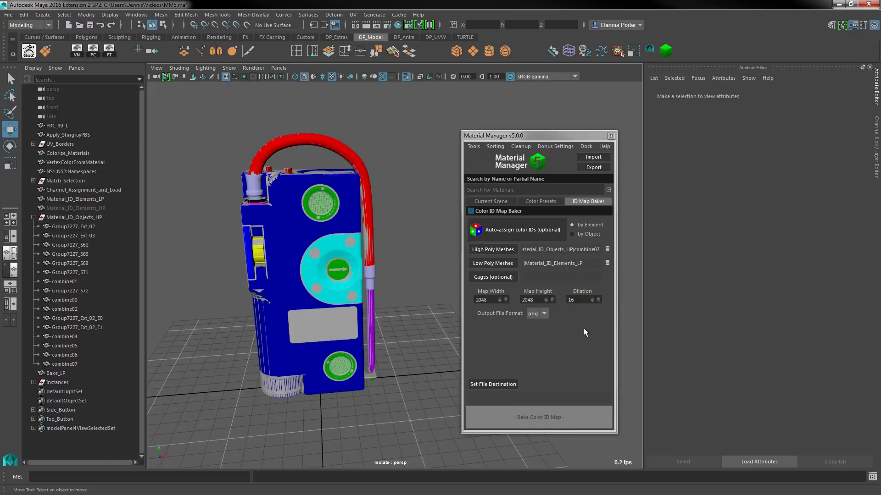
Step: Set the color ID map's output format to tga and its file destination to Color_ID in the Videos folder
{"action": "left_click", "coordinate": [535, 314]}
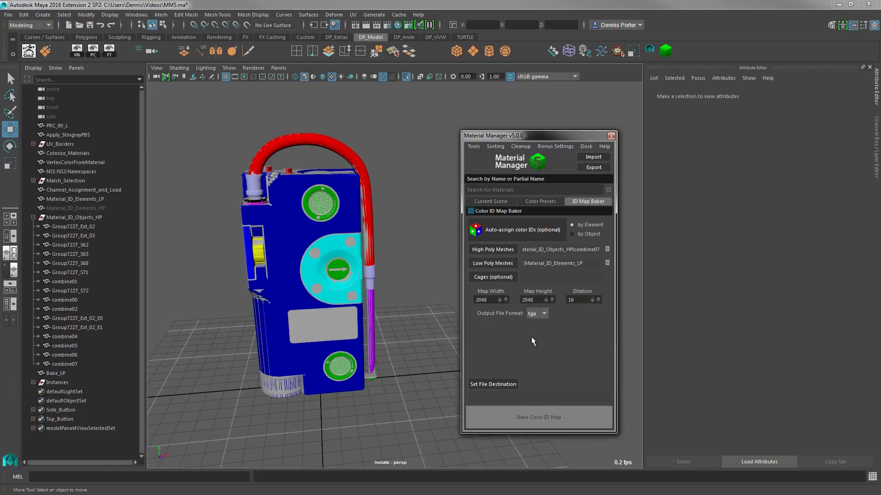
{"action": "left_click", "coordinate": [531, 335]}
{"action": "left_click", "coordinate": [493, 383]}
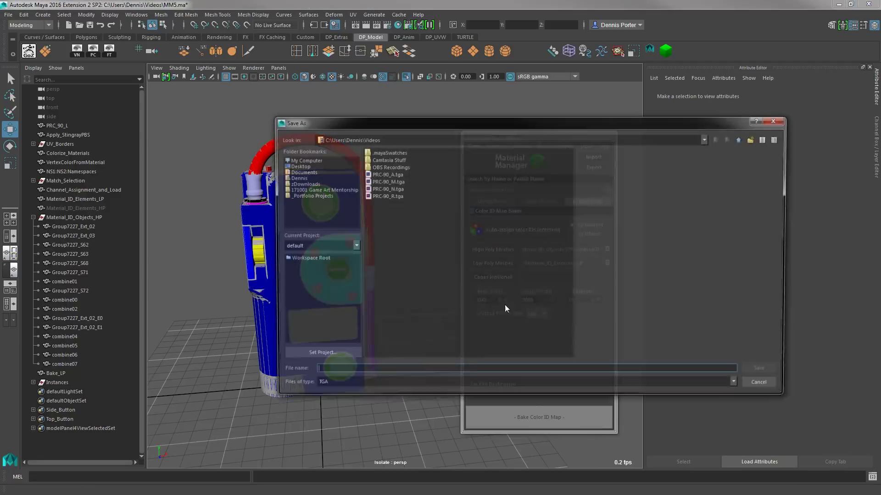
{"action": "type", "text": "color_ID"}
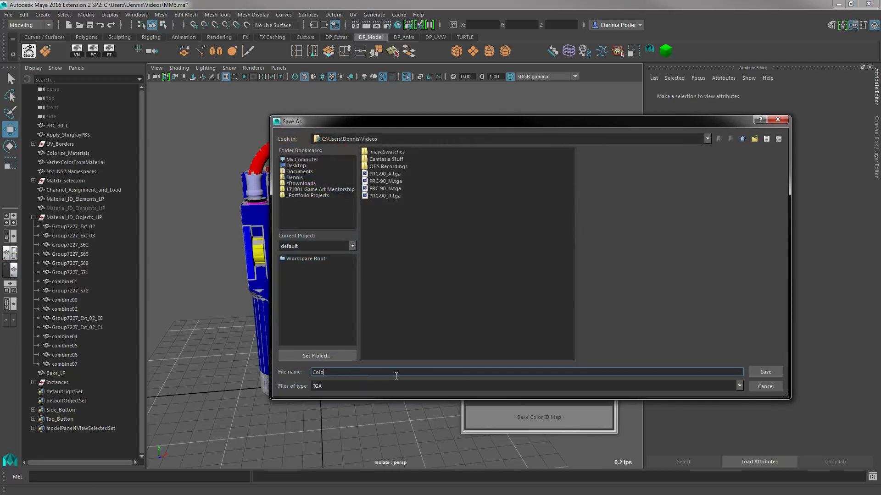
{"action": "key", "text": "Return"}
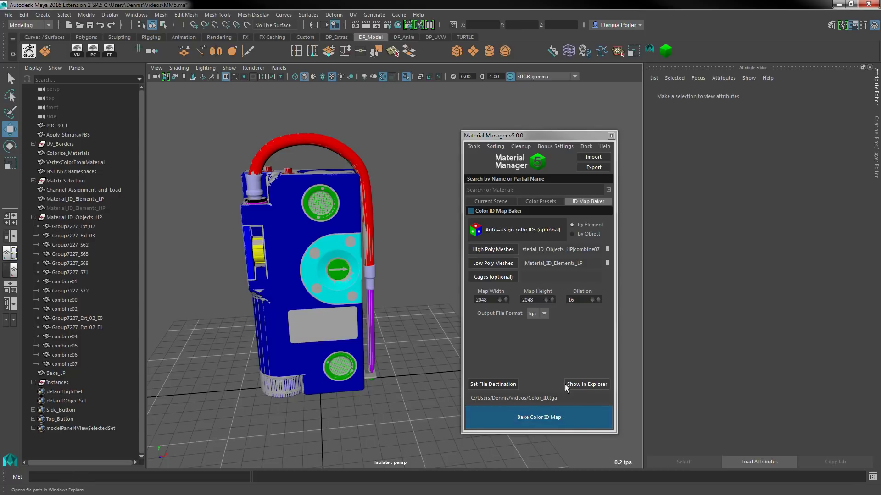
Step: Check the output folder in the file explorer, close it, and bake the color ID map
{"action": "left_click", "coordinate": [587, 384]}
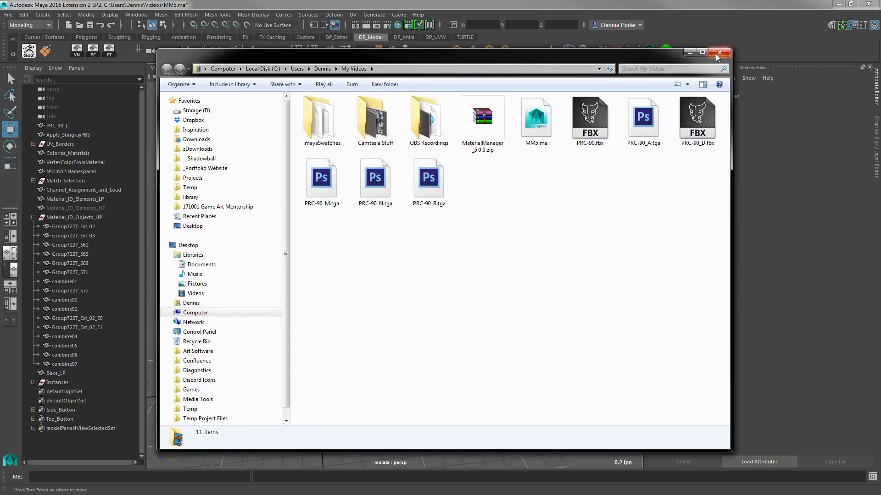
{"action": "left_click", "coordinate": [719, 53]}
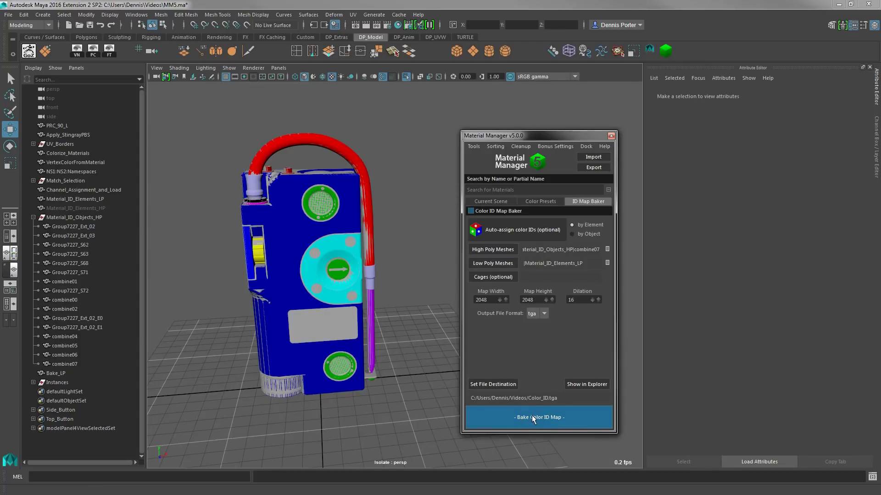
{"action": "left_click", "coordinate": [530, 415]}
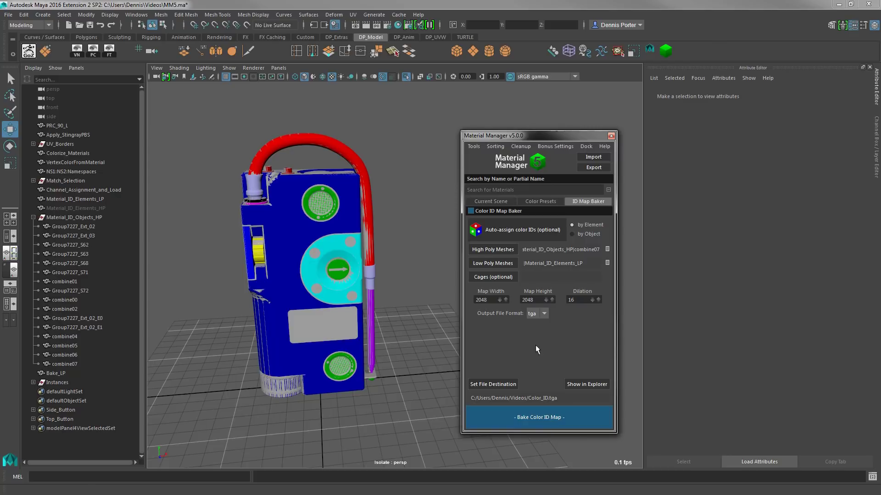
Step: Isolate Material_ID_Elements_LP in the viewport to show only the low poly radio
{"action": "left_click", "coordinate": [78, 197]}
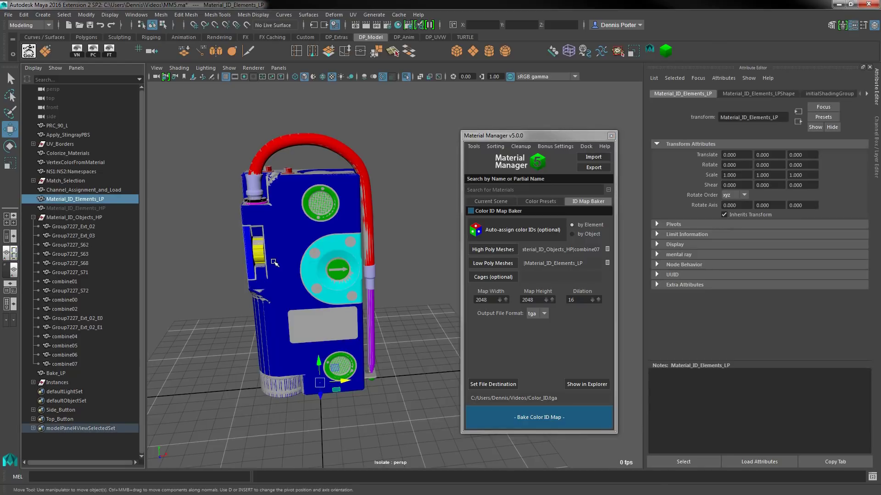
{"action": "key", "text": "ctrl+1"}
{"action": "key", "text": "ctrl+1"}
{"action": "left_click_drag", "start_coordinate": [252, 257], "coordinate": [266, 259], "text": "alt"}
{"action": "middle_click_drag", "start_coordinate": [266, 259], "coordinate": [310, 250], "text": "alt"}
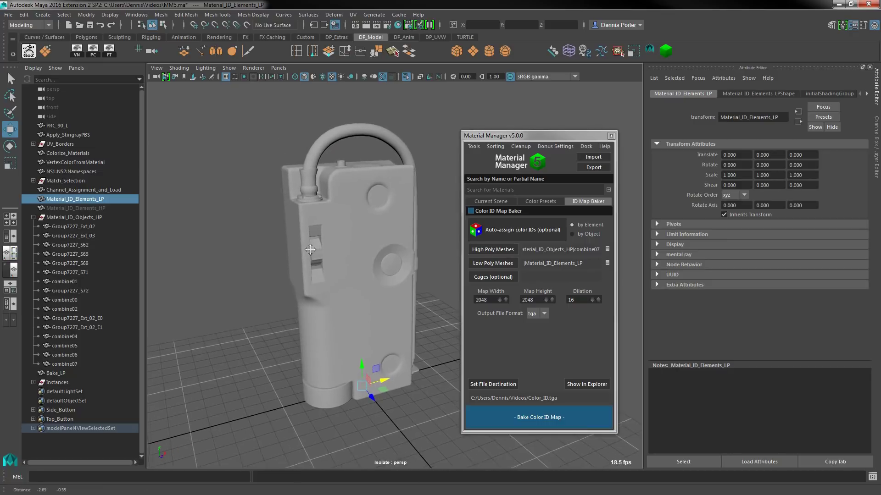
{"action": "right_click_drag", "start_coordinate": [310, 250], "coordinate": [331, 263], "text": "alt"}
{"action": "left_click_drag", "start_coordinate": [331, 263], "coordinate": [316, 274], "text": "alt"}
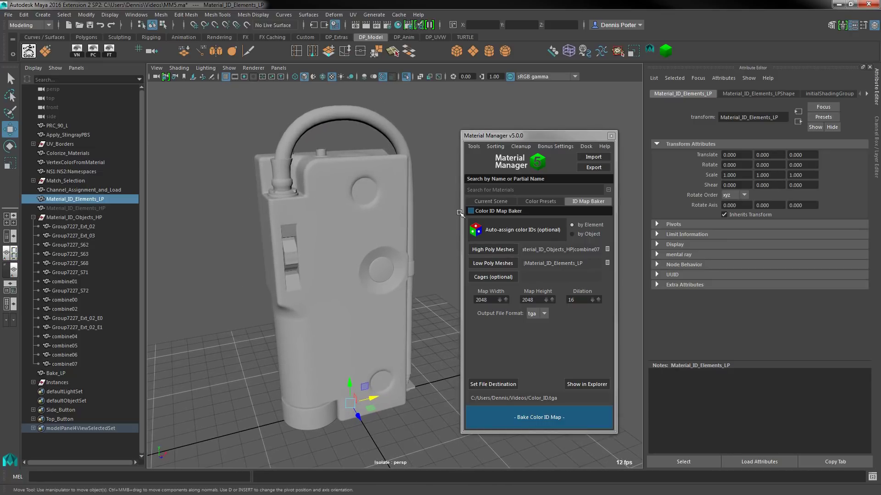
Step: Create a Blinn material named Color_ID from the current scene's material list and assign it to Material_ID_Elements_LP
{"action": "left_click", "coordinate": [489, 202]}
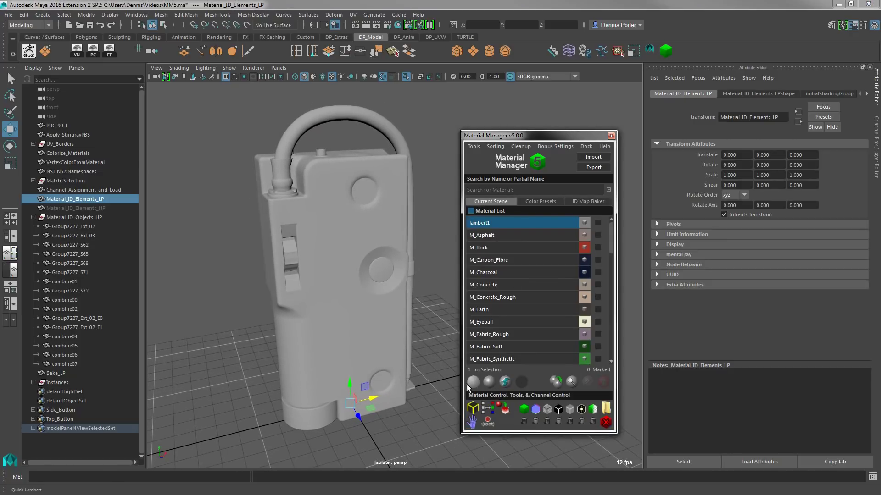
{"action": "left_click", "coordinate": [488, 382]}
{"action": "type", "text": "Col"}
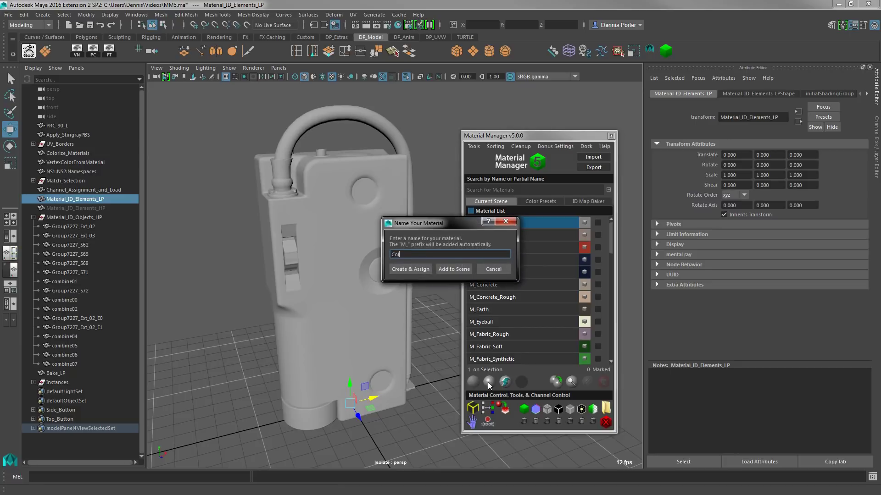
{"action": "type", "text": "or ID"}
{"action": "key", "text": "Return"}
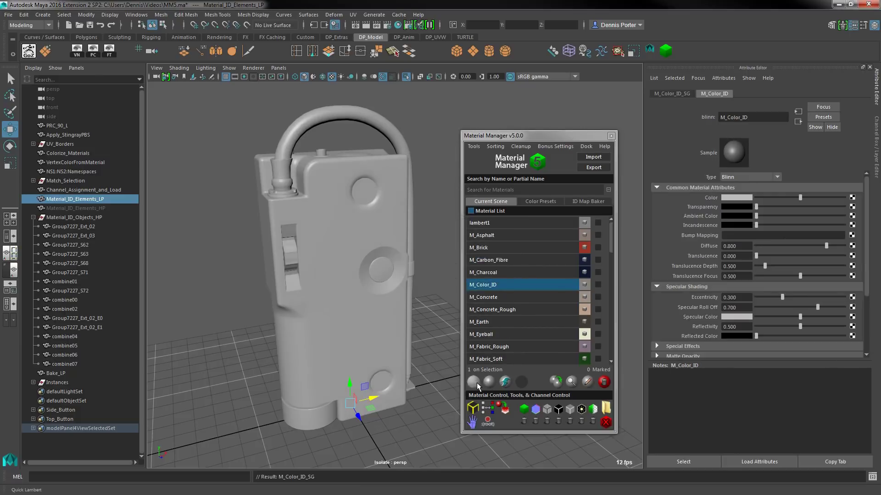
Step: Load Color_ID.tga from the Videos folder into the new material's color channel and inspect the baked map on the low poly radio
{"action": "left_click", "coordinate": [524, 409]}
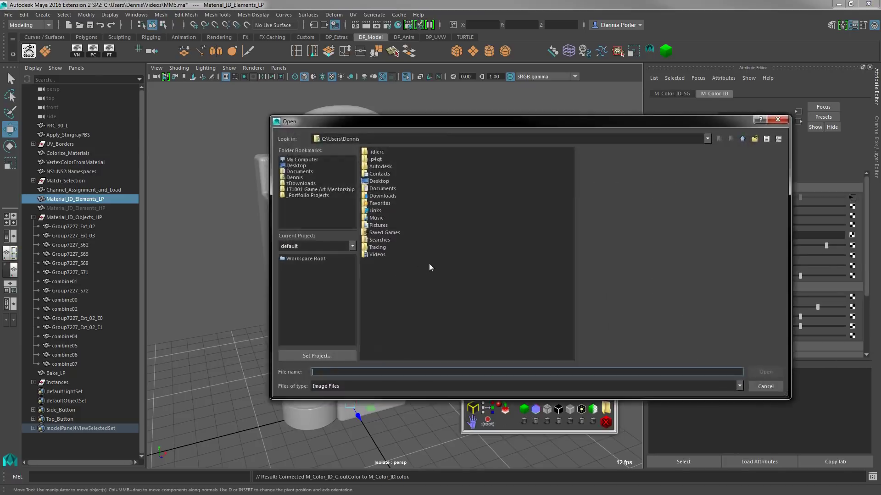
{"action": "double_click", "coordinate": [381, 255]}
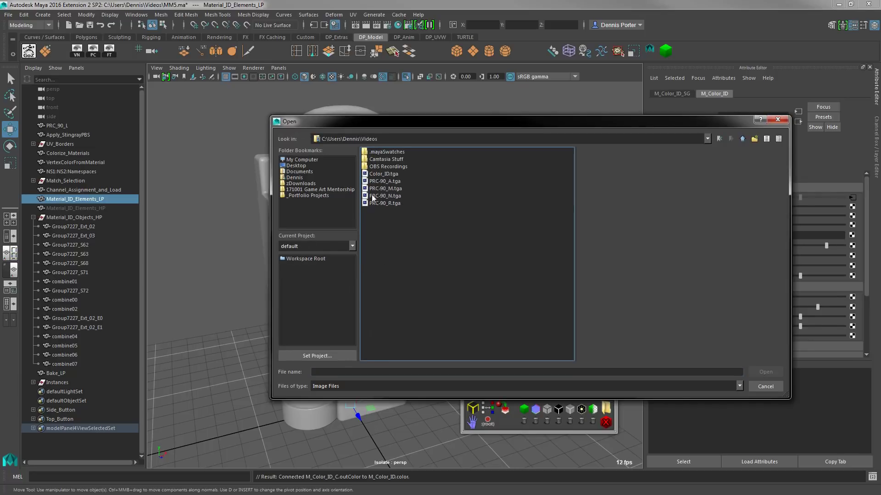
{"action": "left_click", "coordinate": [378, 175]}
{"action": "left_click", "coordinate": [766, 372]}
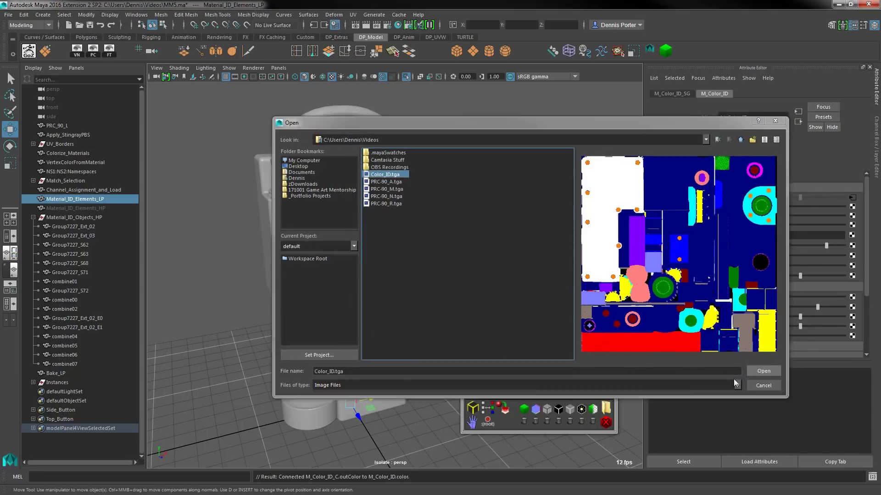
{"action": "left_click_drag", "start_coordinate": [331, 200], "coordinate": [383, 197], "text": "alt"}
{"action": "right_click_drag", "start_coordinate": [383, 197], "coordinate": [403, 223], "text": "alt"}
{"action": "left_click_drag", "start_coordinate": [403, 224], "coordinate": [393, 329], "text": "alt"}
{"action": "right_click_drag", "start_coordinate": [393, 328], "coordinate": [381, 316], "text": "alt"}
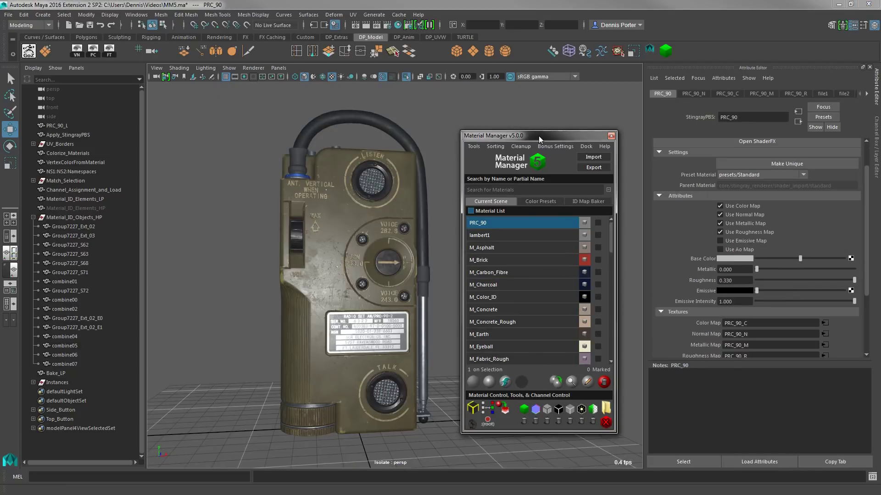